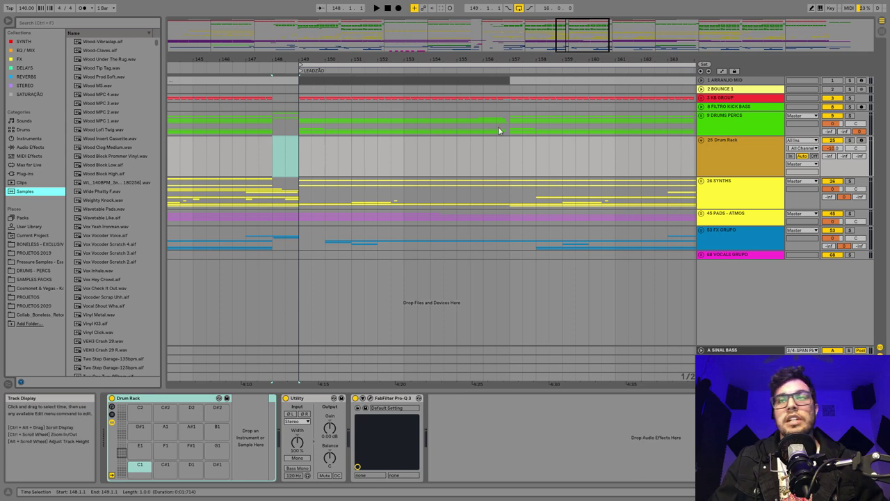
- Unfold the 9 DRUMS PERCS group and play the arrangement from bar 146.3 to hear the existing drum fill
click(99, 34)
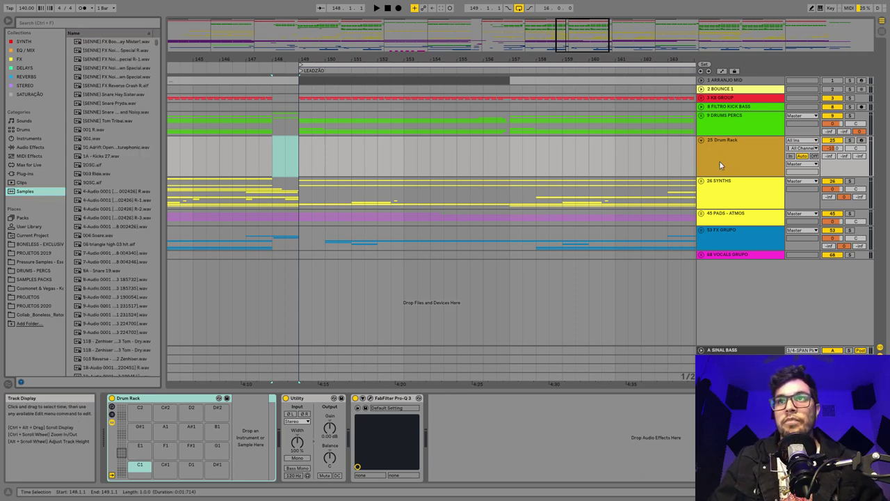
drag(362, 58, 318, 40)
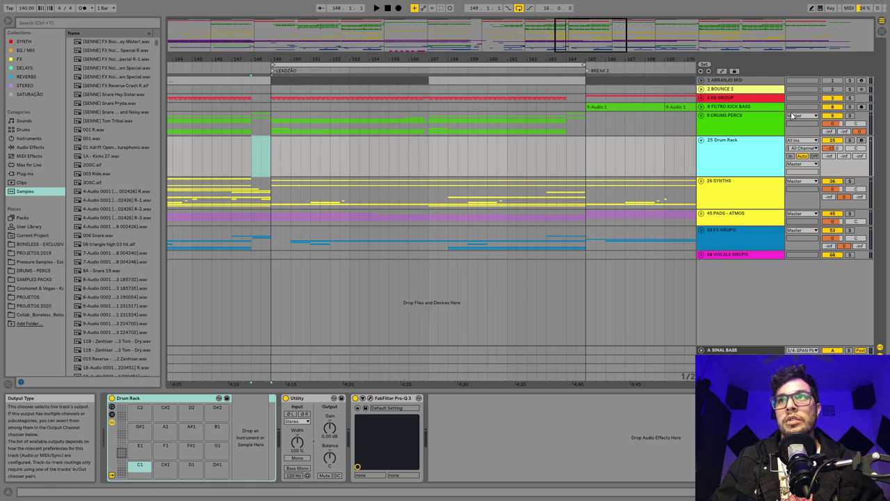
click(701, 115)
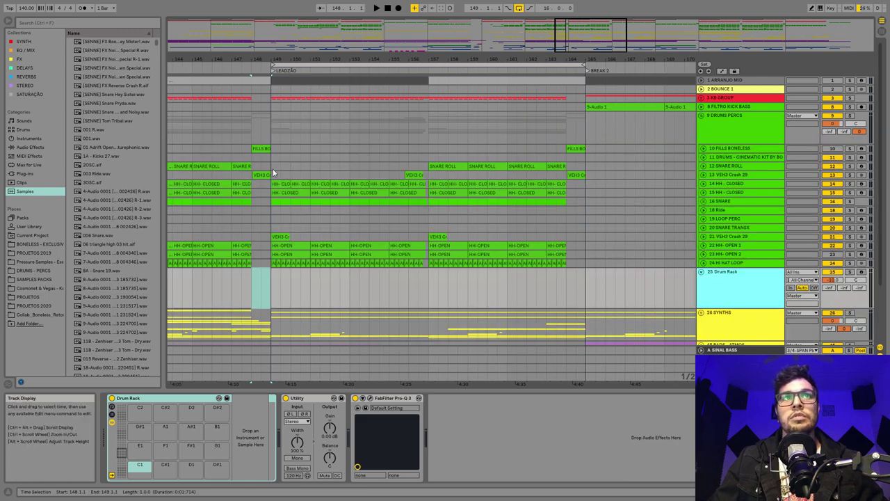
click(769, 150)
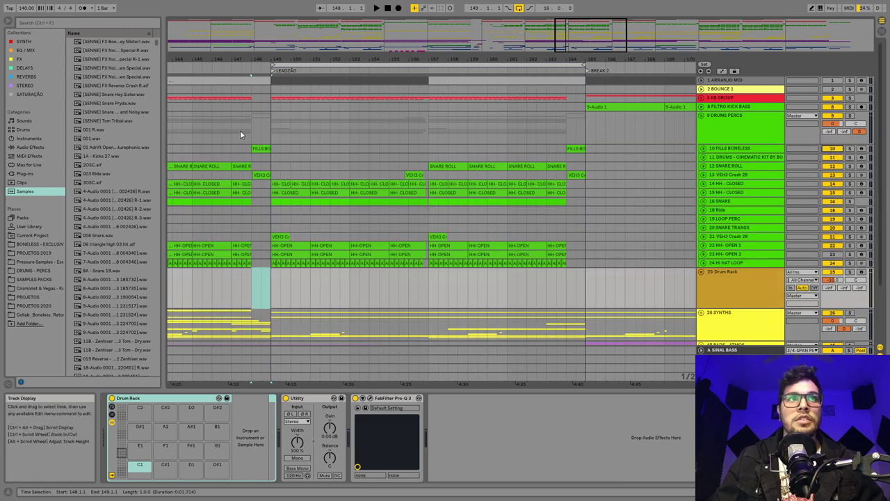
click(220, 131)
key(space)
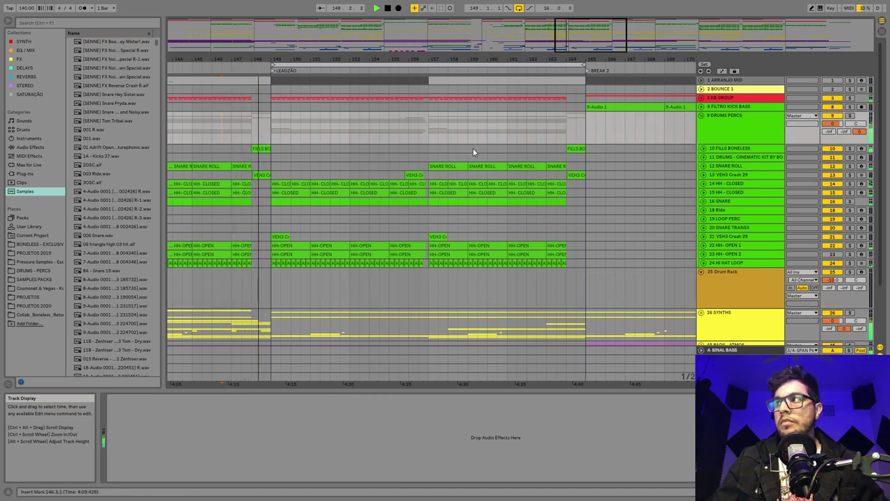
- Solo the FILLS BONELESS track, play its clip at bar 148, and open the clip's notes for inspection
click(261, 148)
key(space)
click(849, 148)
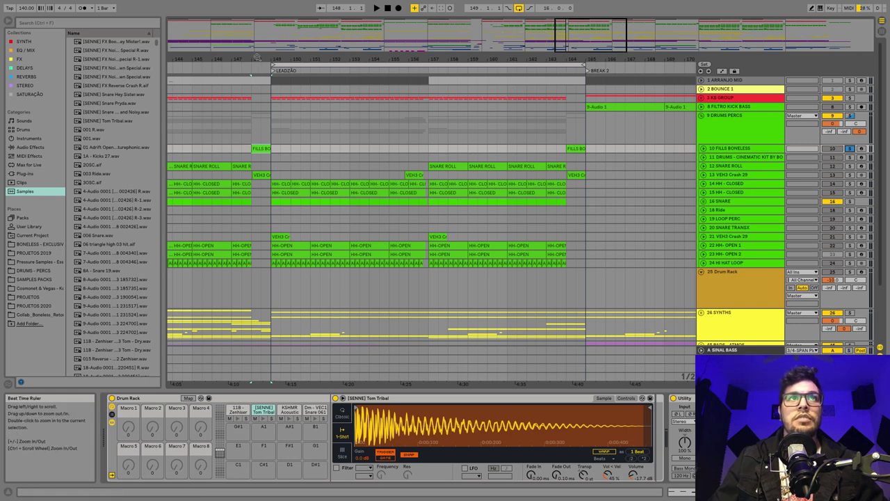
key(space)
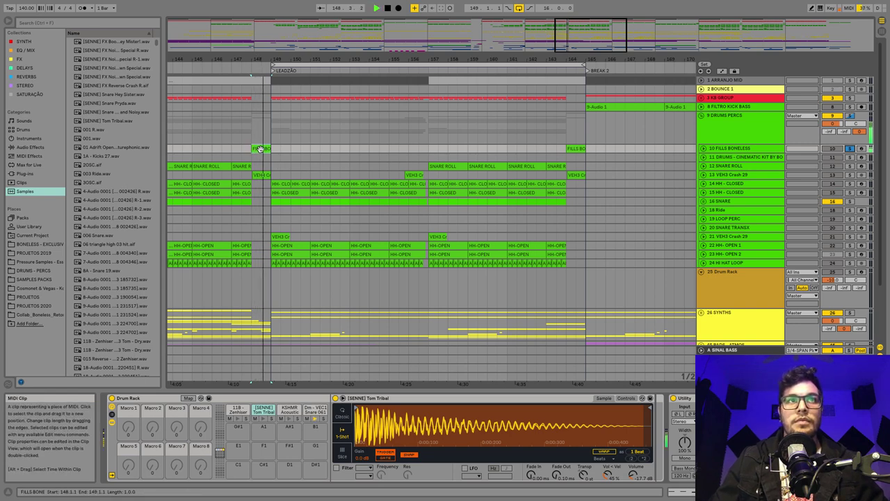
double_click(261, 148)
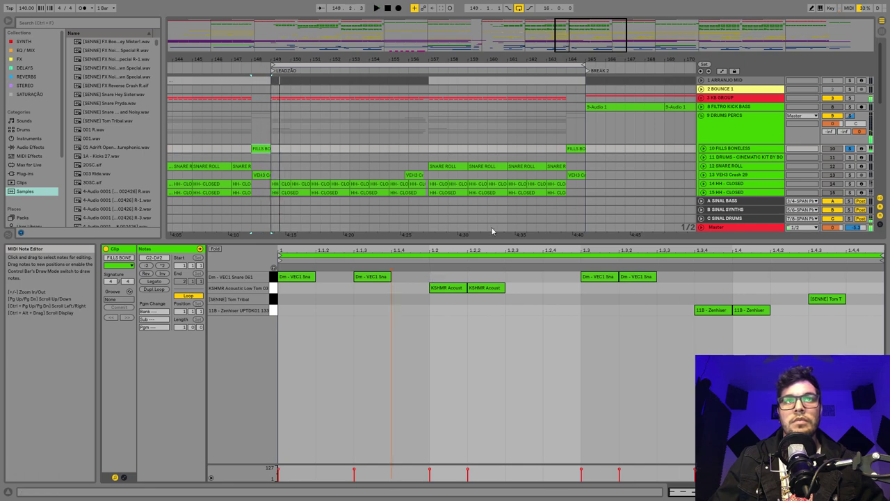
- Fold the 9 DRUMS PERCS group and select the 25 Drum Rack track
click(745, 133)
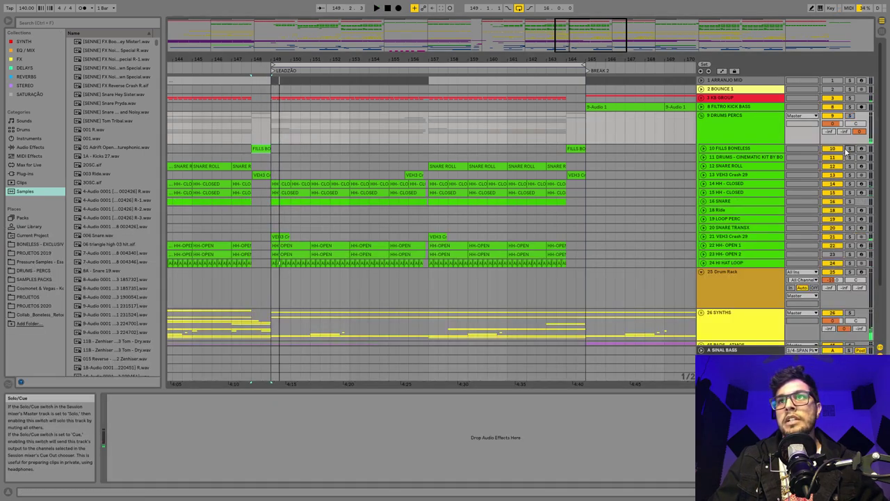
click(702, 116)
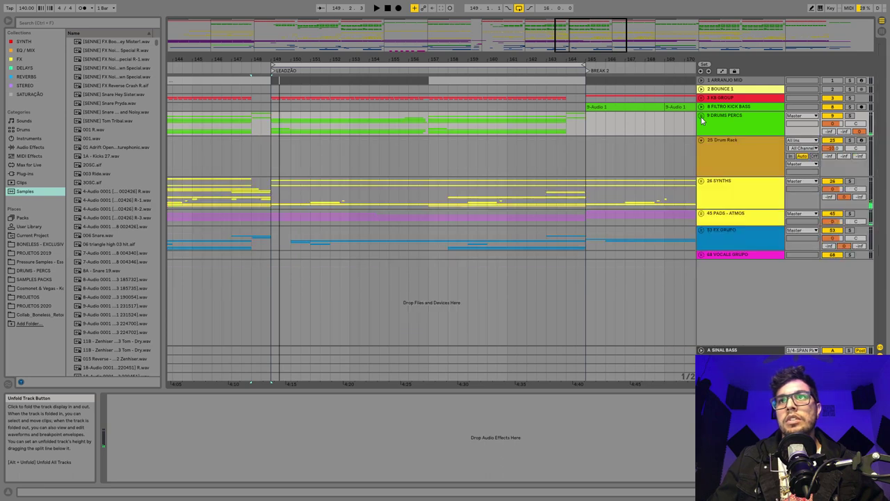
click(728, 168)
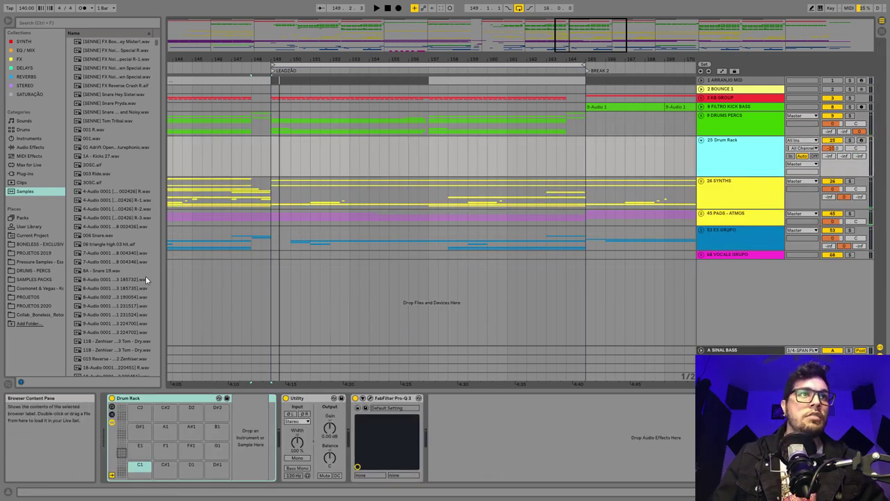
- Search the sample library for "tom"
click(80, 23)
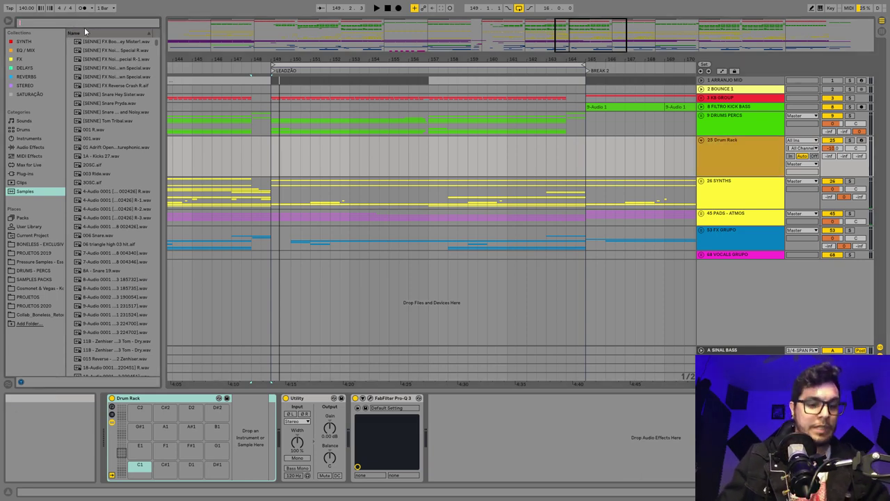
text(fo)
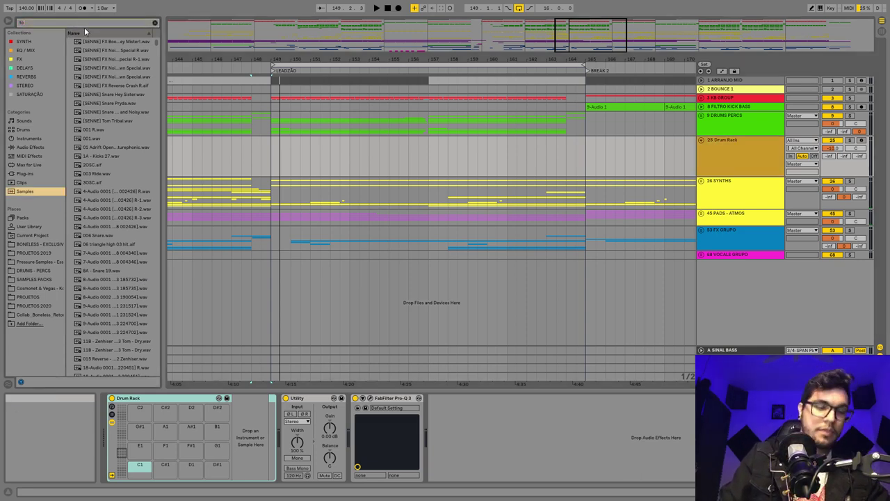
text(m)
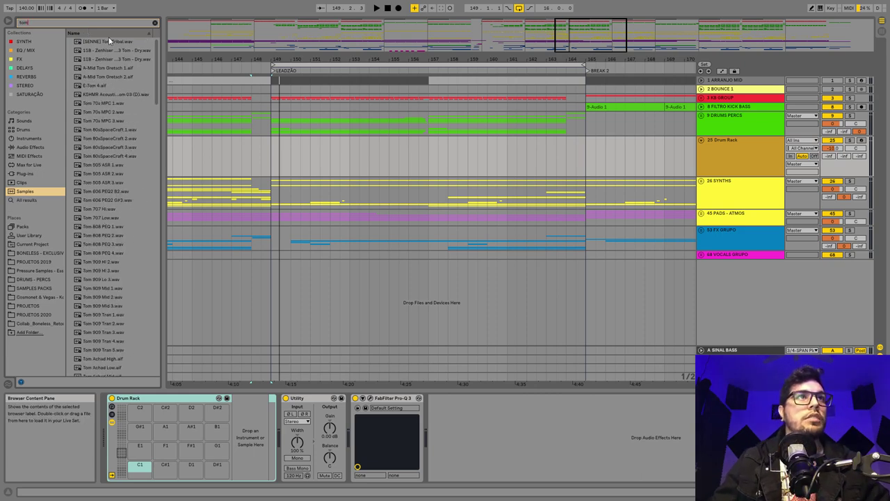
- Audition the first tom samples and load [SENNE] Tom Tribal.wav onto the Drum Rack's C2 pad
click(112, 42)
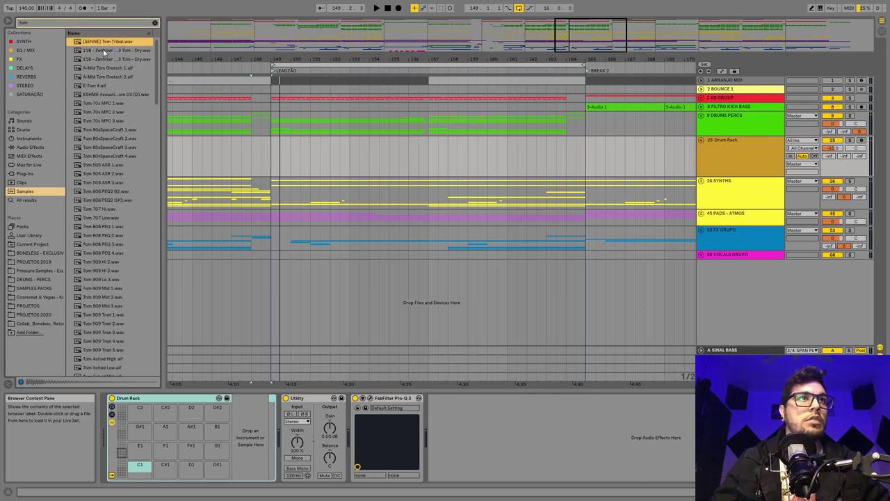
click(103, 49)
click(107, 60)
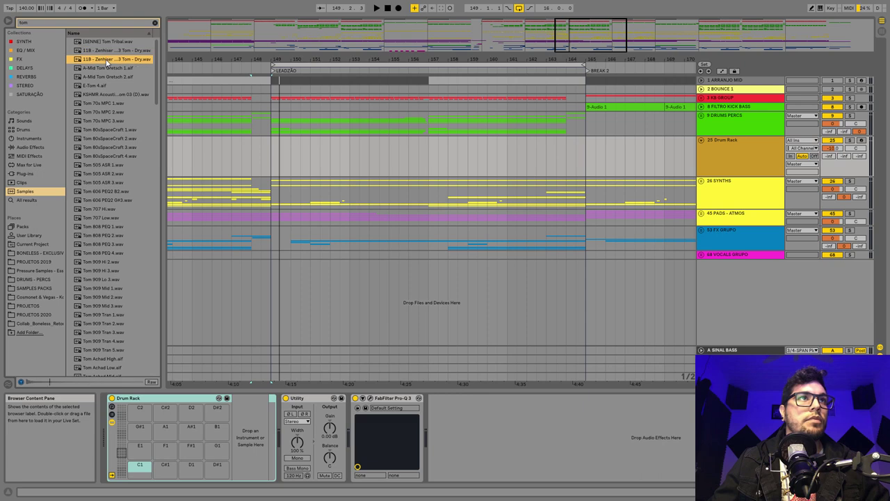
click(115, 41)
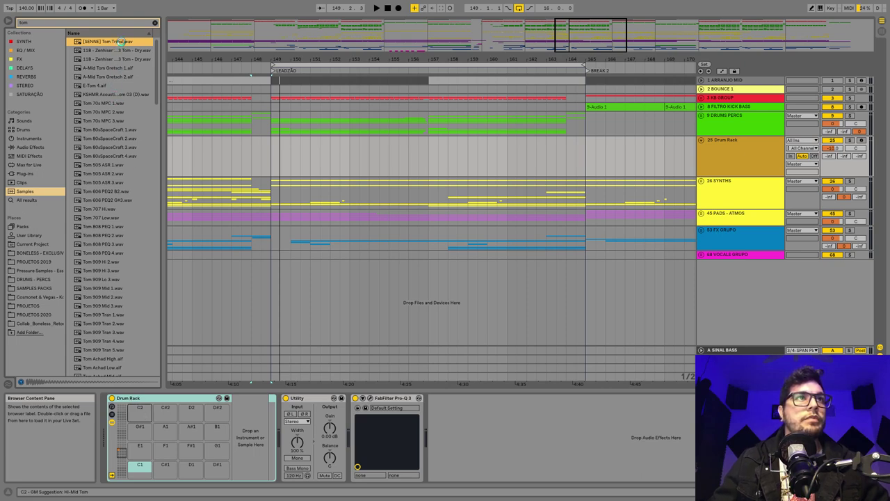
double_click(121, 41)
- Audition the two 11B Zenhiser toms, both A-Mid Tom Gretsch samples and E-Tom 4.aif
click(120, 50)
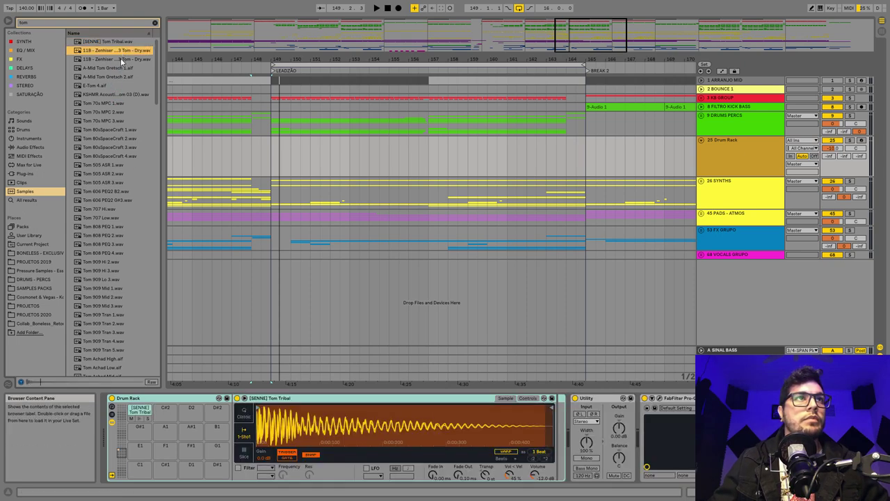
click(120, 58)
click(118, 68)
click(118, 76)
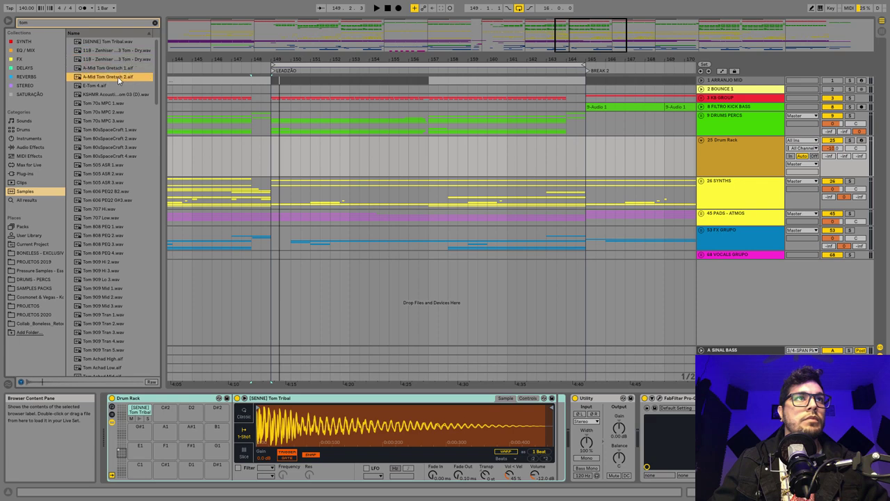
click(115, 85)
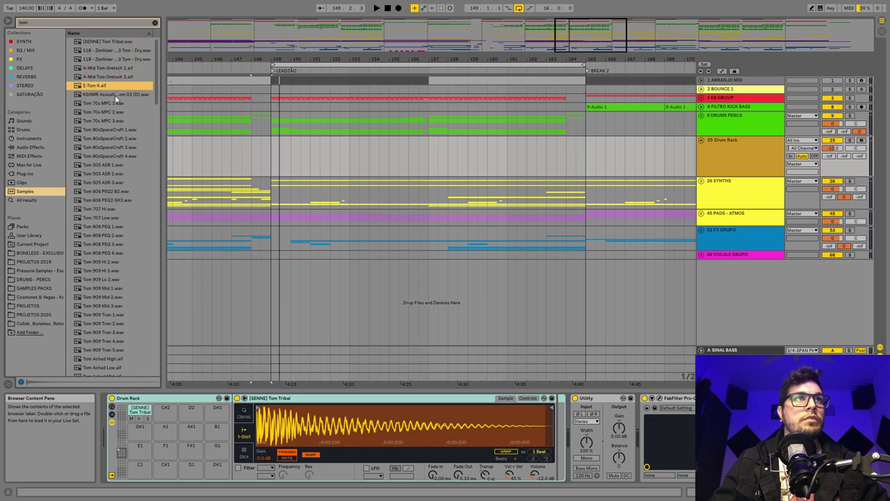
- Compare A-Mid Tom Gretsch 1 and 2, and load them onto the Drum Rack's C#2 and D2 pads
click(122, 78)
click(124, 69)
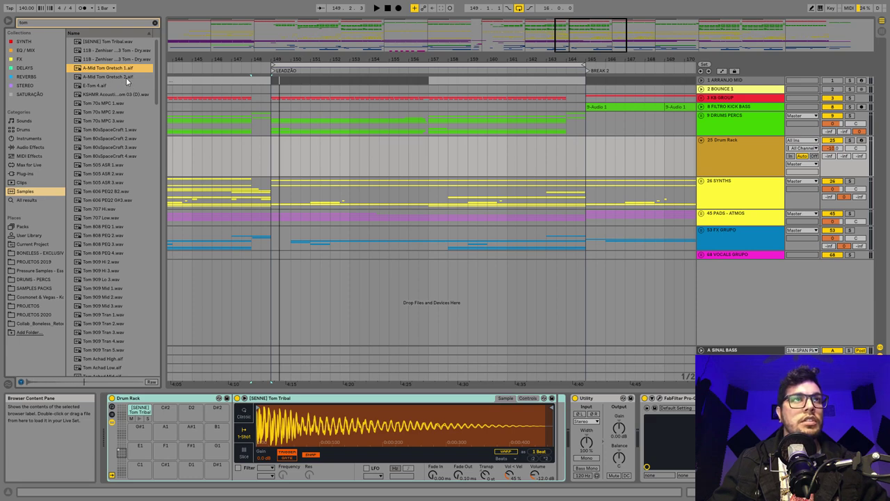
click(126, 78)
click(128, 70)
click(123, 76)
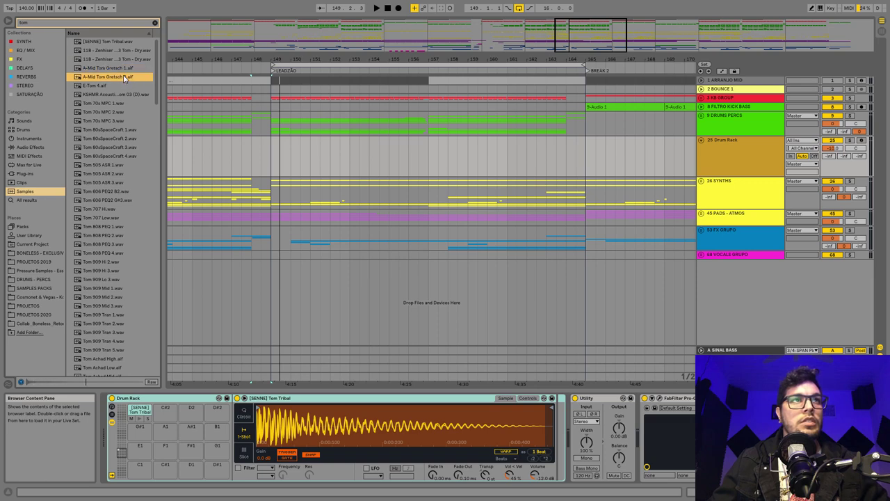
click(125, 69)
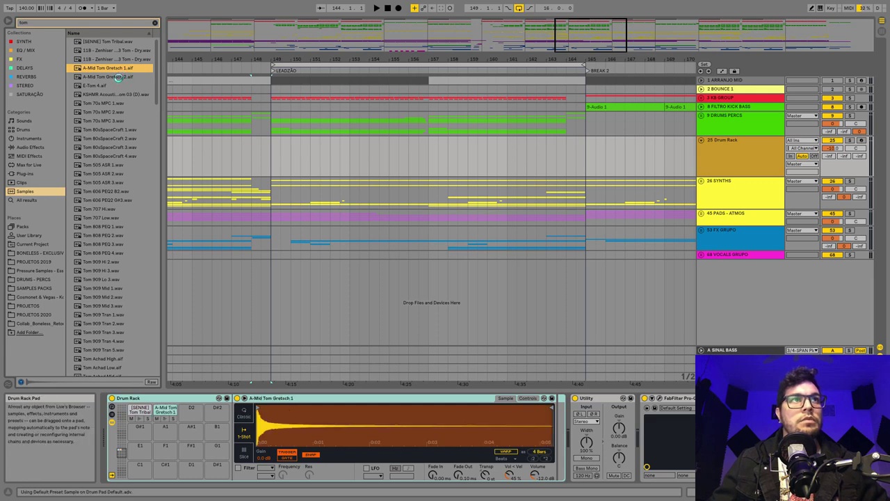
drag(120, 77, 190, 415)
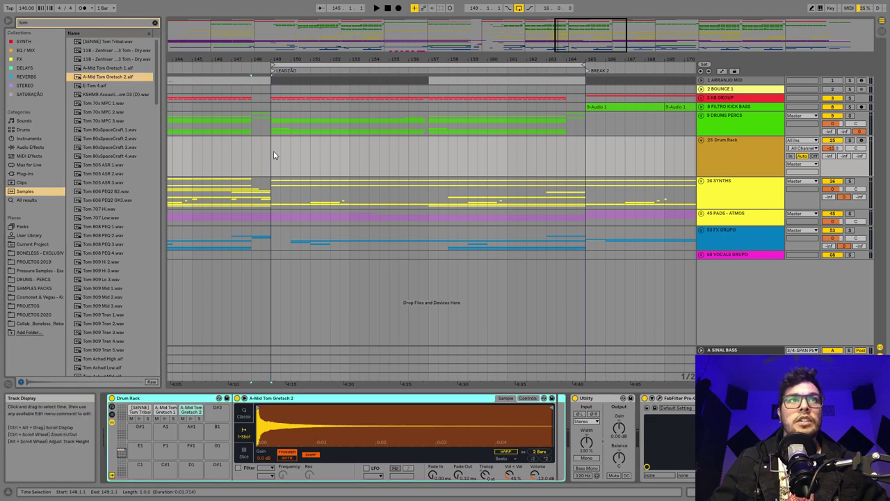
- Create a one-bar MIDI clip at bar 148 on the Drum Rack track and set its fixed grid to 1/16
drag(271, 155, 252, 150)
key(ctrl+shift+m)
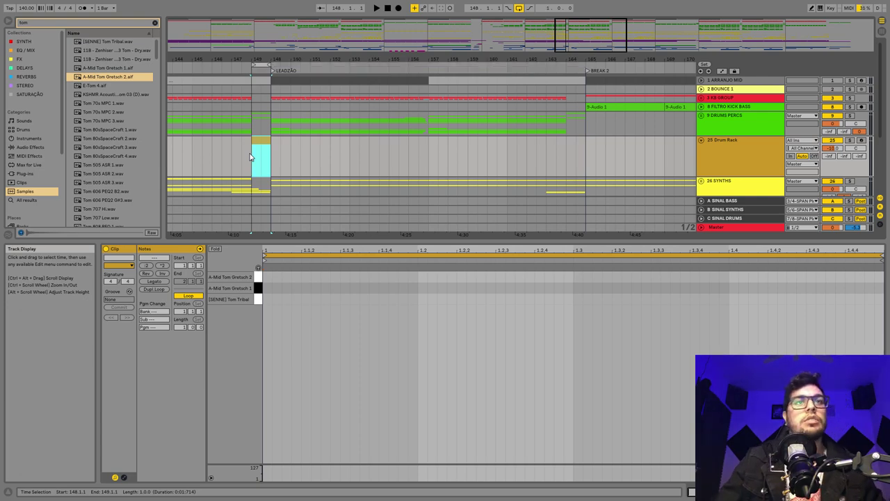
right_click(543, 304)
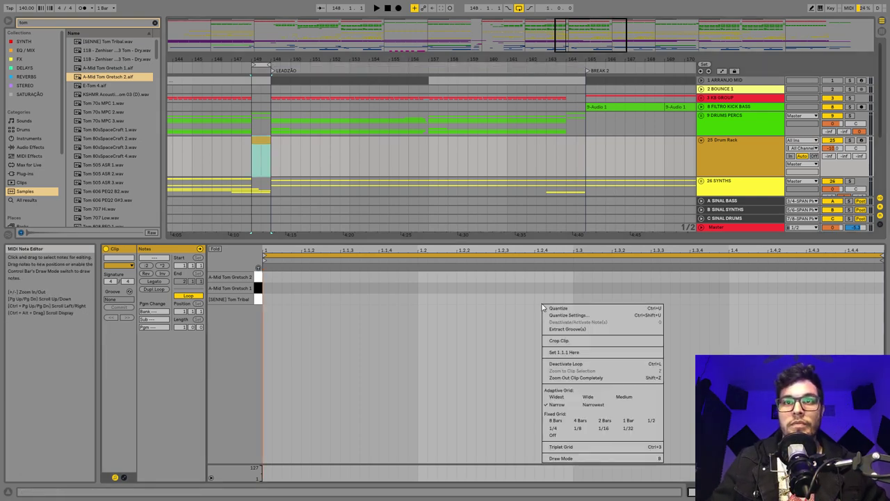
click(611, 430)
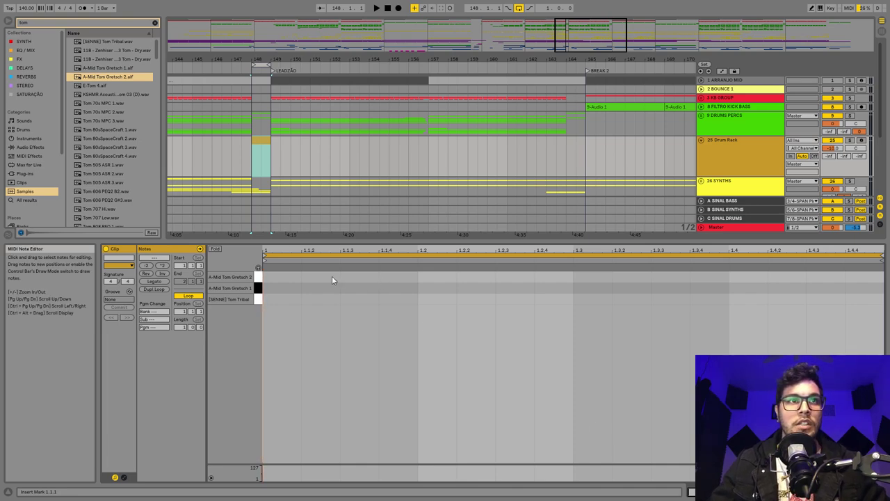
- Solo the Drum Rack track and preview the A-Mid Tom Gretsch 1 and Tom Tribal sounds in the note editor
key(space)
click(849, 141)
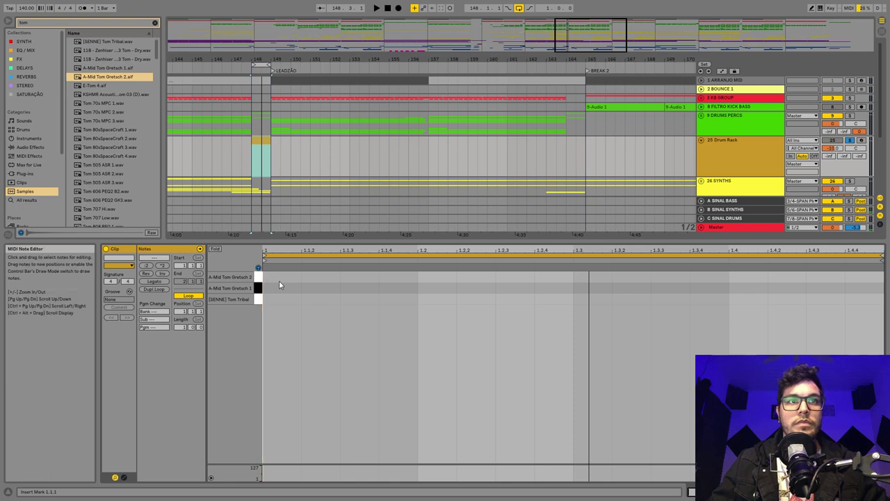
click(258, 289)
click(258, 290)
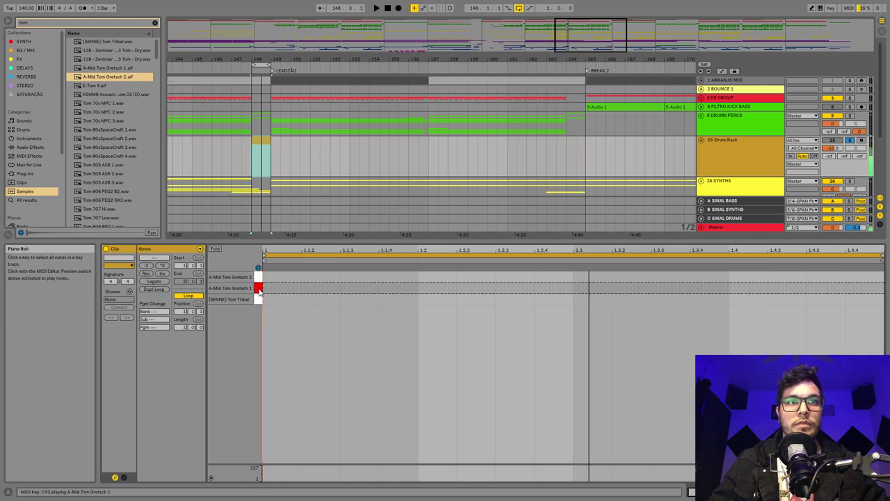
click(258, 301)
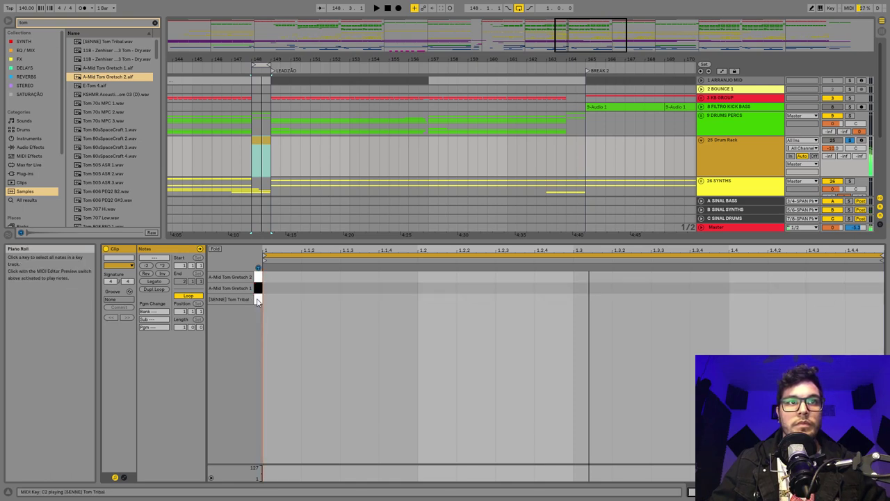
- Add Tom Tribal notes at 1.1.1 and 1.1.2, and lower the second note's velocity to 36
double_click(293, 301)
drag(288, 300, 324, 306)
click(303, 471)
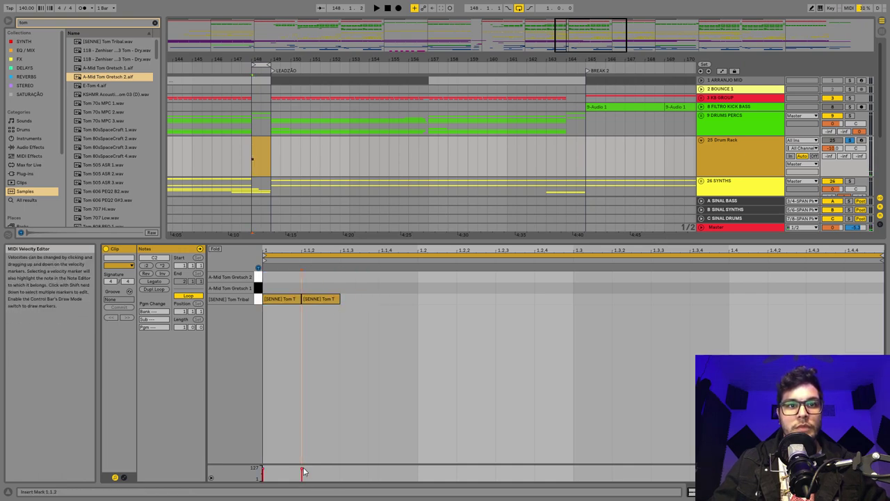
drag(302, 472, 302, 480)
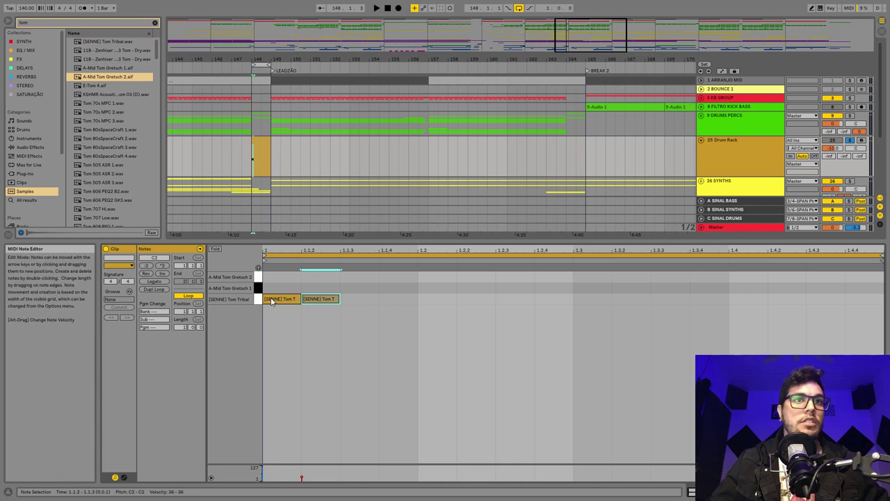
- Copy the first Tom Tribal note to 1.1.3 and 1.1.4, set the third note's velocity to 50, and play the pattern
key(ctrl+d)
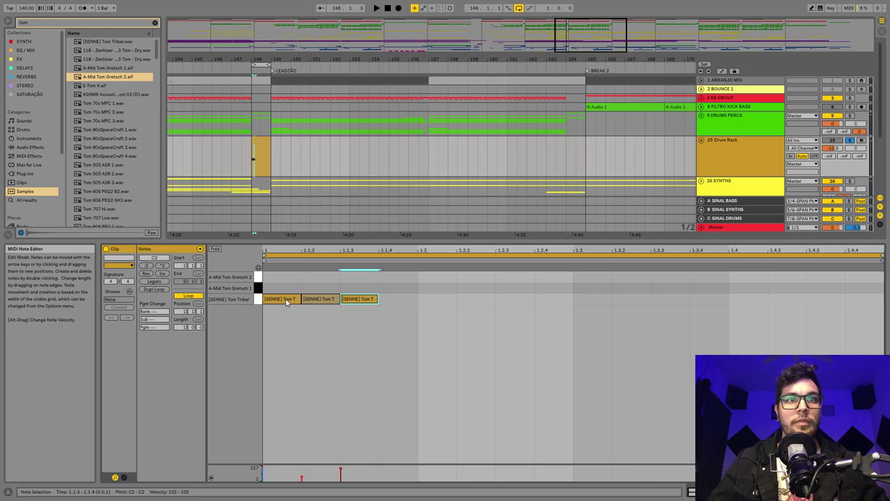
drag(285, 302, 419, 300)
drag(341, 469, 341, 475)
key(space)
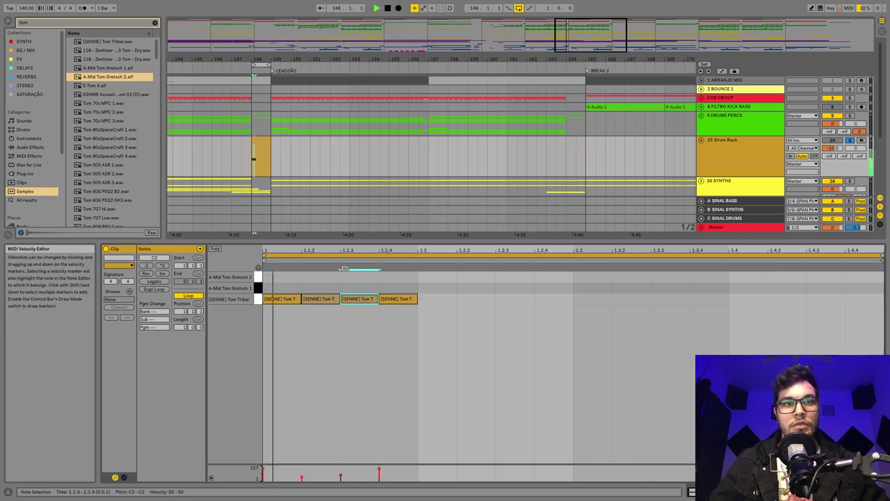
key(space)
click(397, 299)
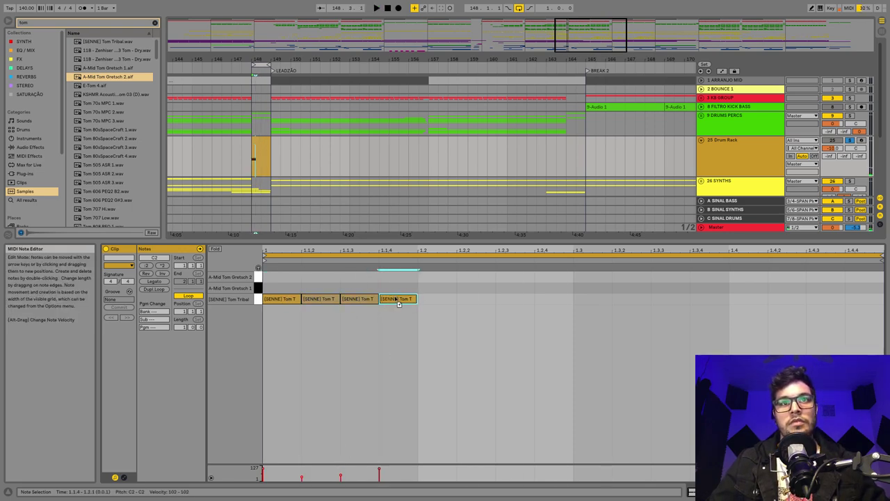
- Add A-Mid Tom Gretsch 1 notes at 1.2.1 and 1.2.2, with velocity 50 on the first, and play the pattern
double_click(474, 287)
click(360, 299)
double_click(436, 287)
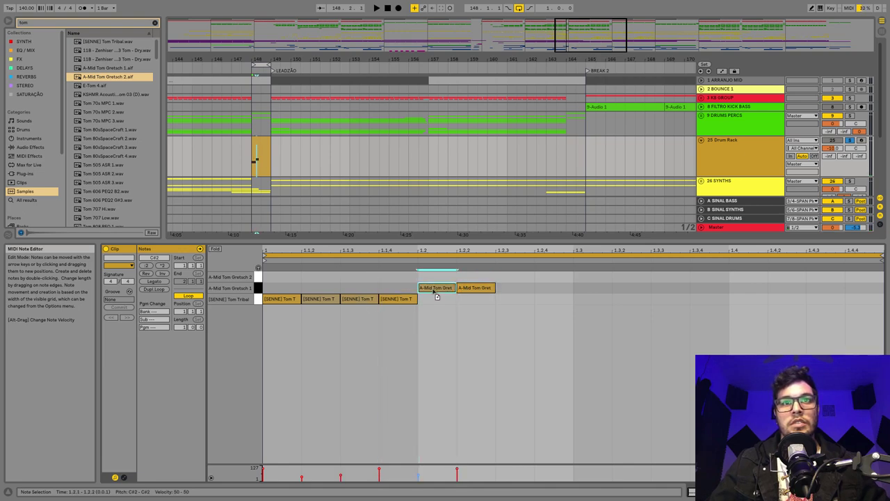
key(space)
key(space)
- Shift the two newest notes to Tom Tribal at 1.2.2 and A-Mid Tom Gretsch 1 at 1.2.3, and add Tom Tribal at 1.2.1
mouse_move(438, 289)
mouse_down()
mouse_move(440, 304)
mouse_move(512, 292)
mouse_up()
key(space)
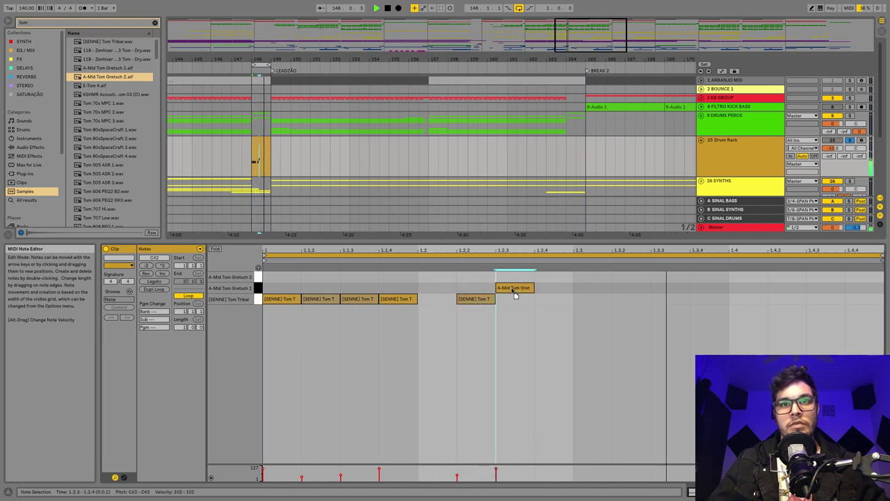
double_click(437, 299)
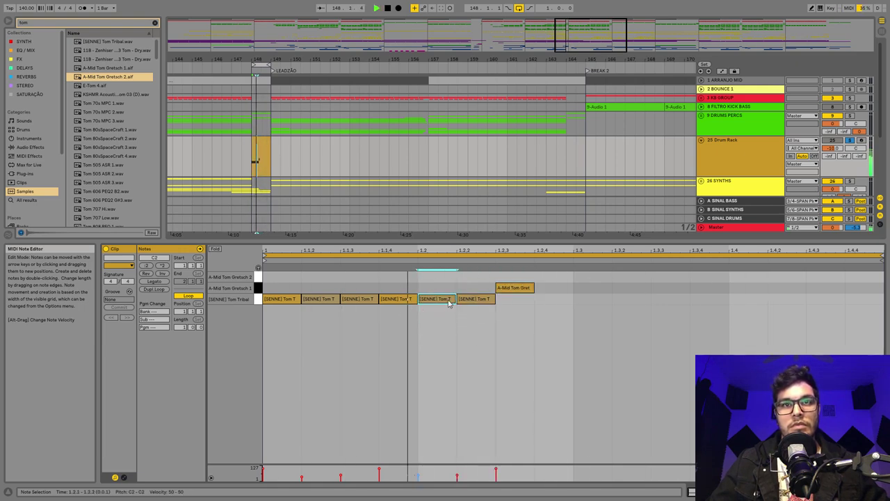
- Add a Tom Tribal note at 1.3.1 and an A-Mid Tom Gretsch 2 note at 1.3.3, playing the pattern to check it
drag(448, 302, 593, 306)
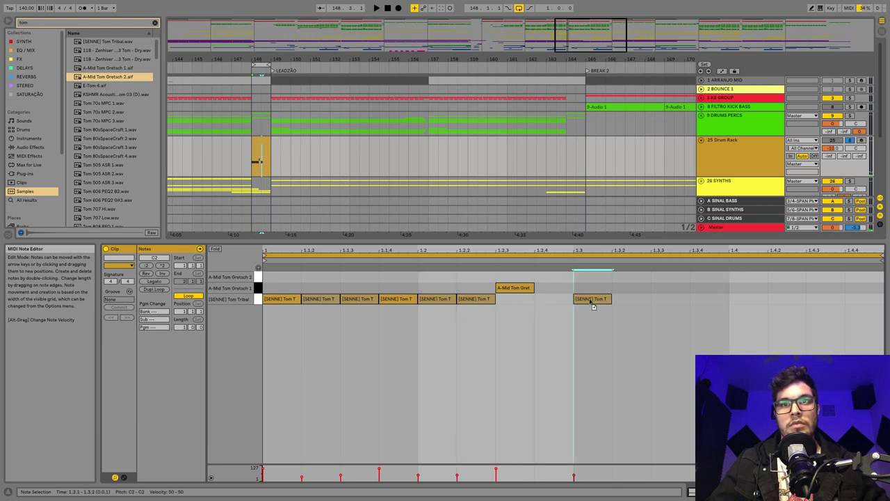
key(space)
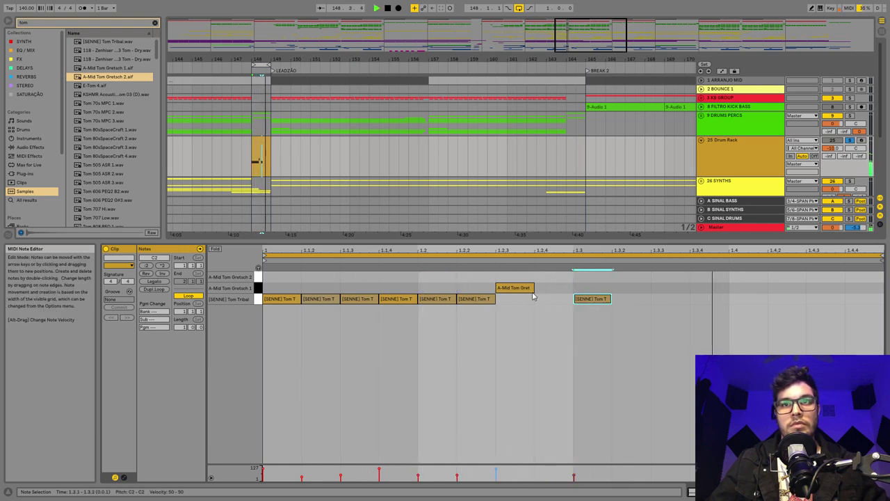
key(space)
drag(523, 290, 670, 284)
key(space)
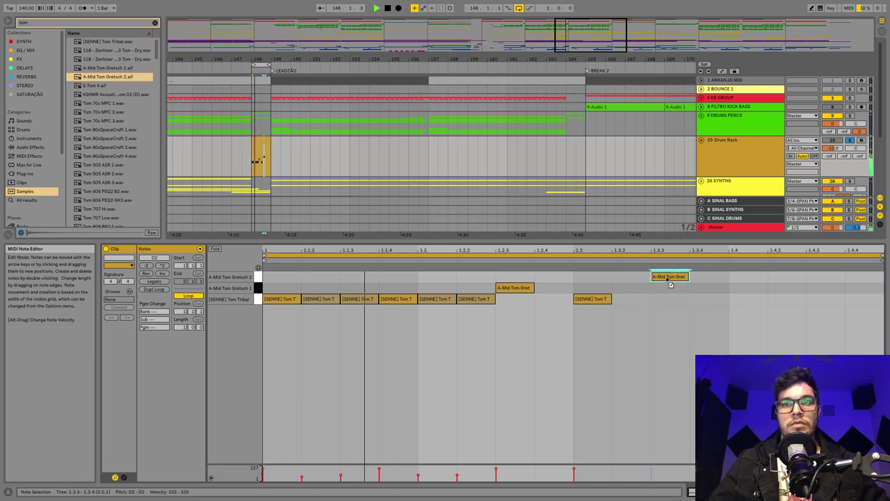
key(space)
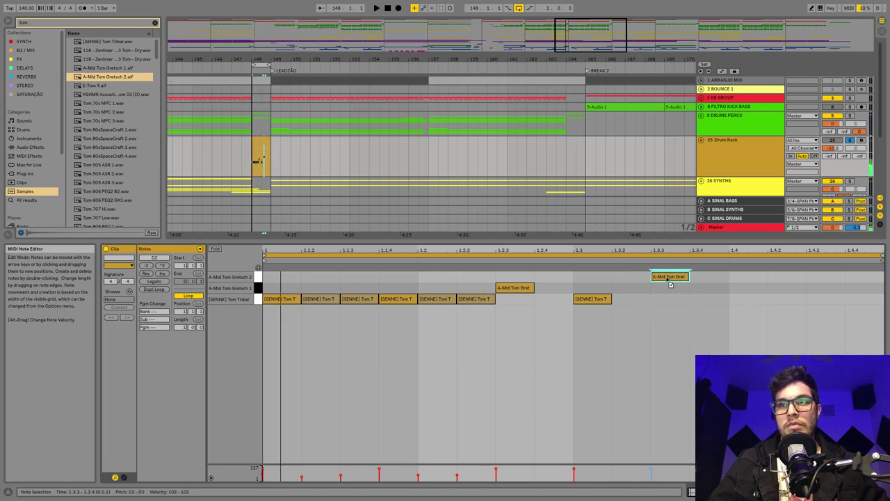
- Add A-Mid Tom Gretsch 1 notes at 1.4.1 and 1.4.2 with velocities 43 and 72, and an A-Mid Tom Gretsch 2 note at 1.4.3
drag(669, 278, 835, 282)
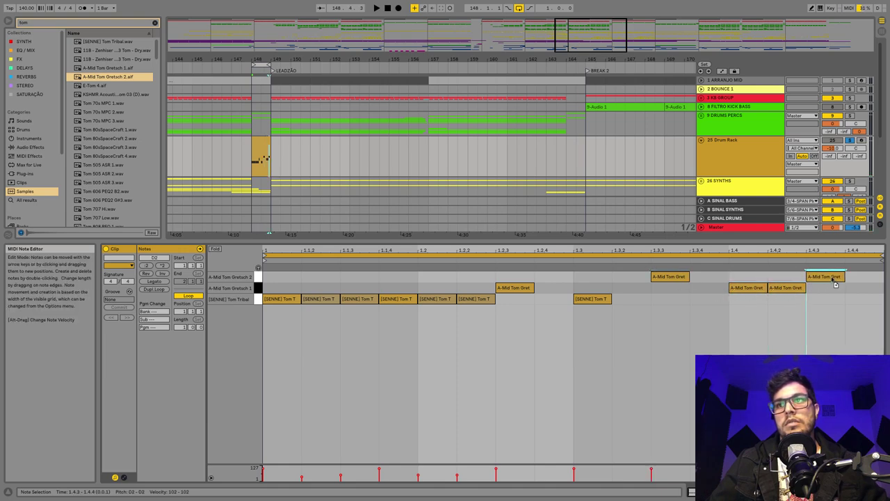
key(space)
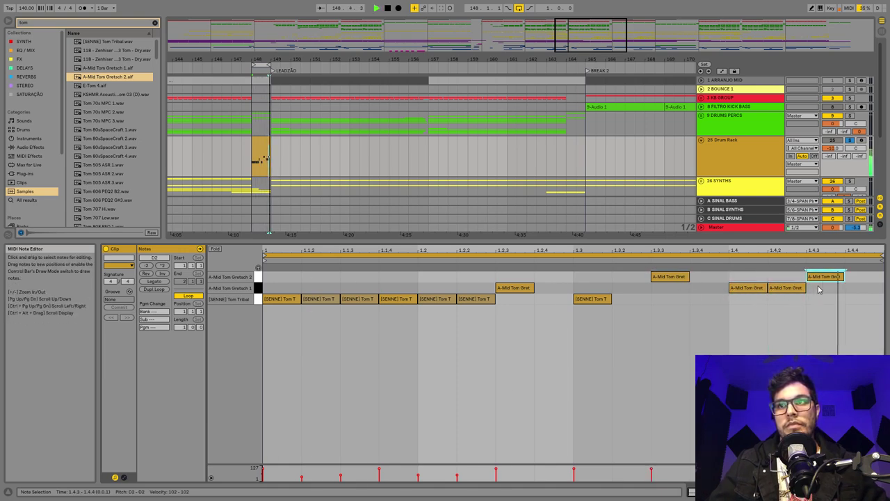
drag(728, 468, 768, 472)
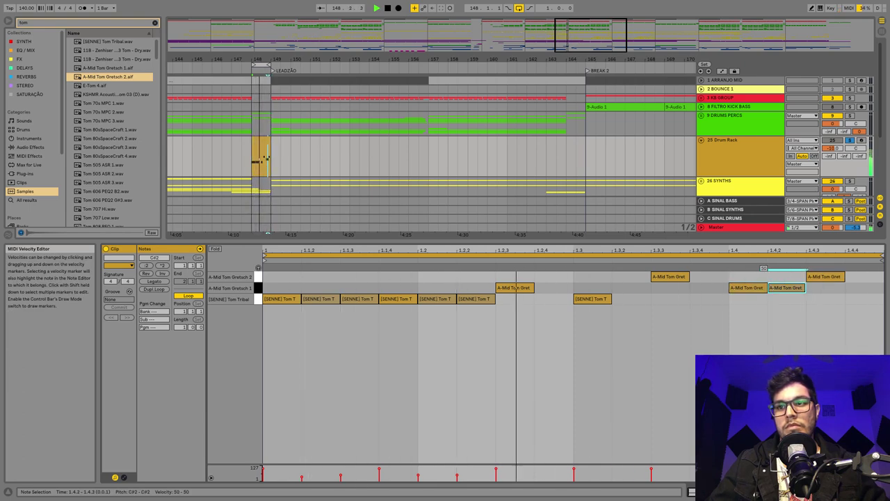
key(space)
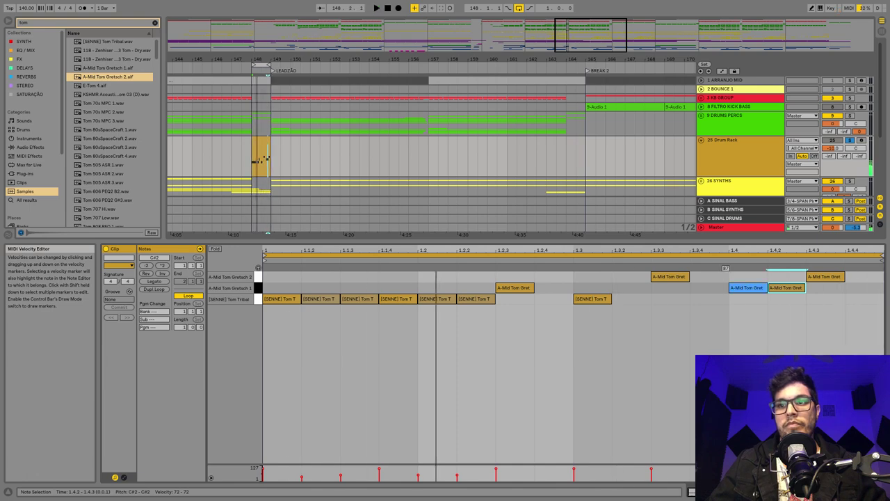
drag(729, 472, 729, 476)
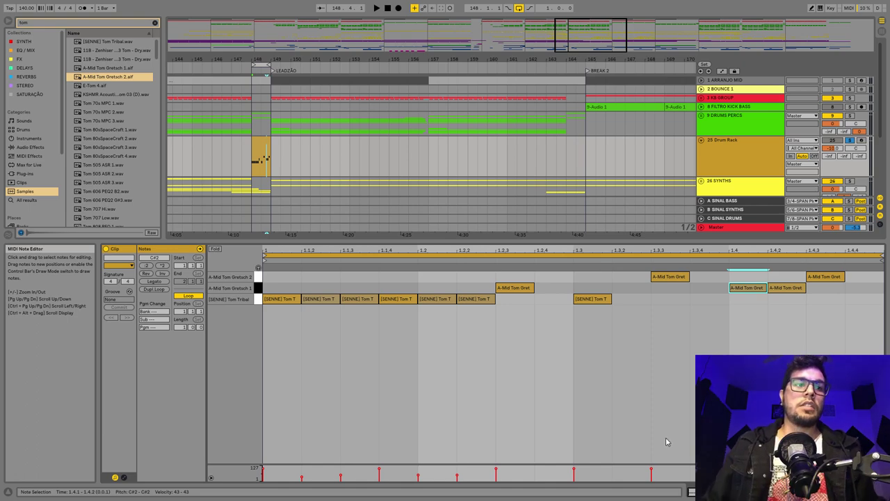
- Review the tom clip's notes and the Drum Rack track's devices, and play the fill
click(257, 143)
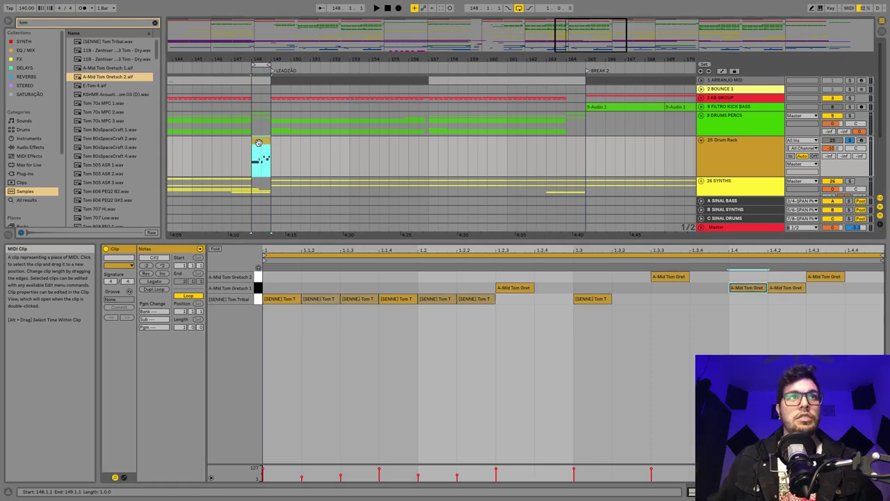
click(728, 153)
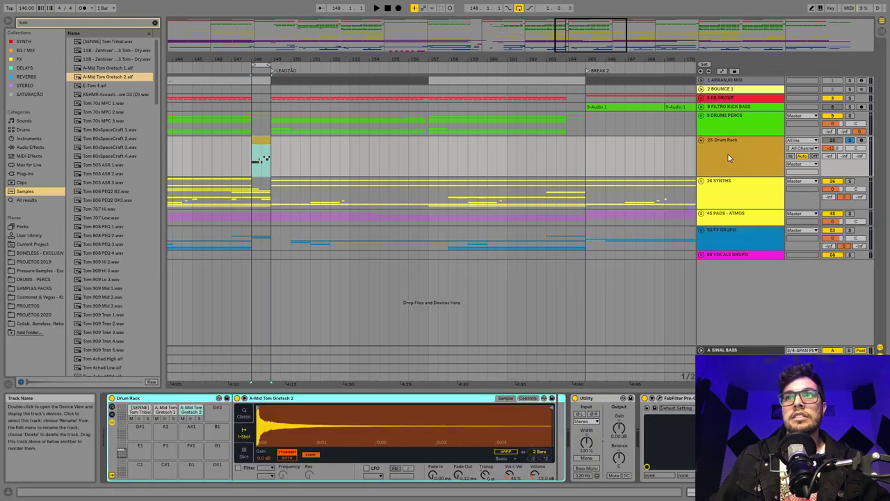
double_click(260, 140)
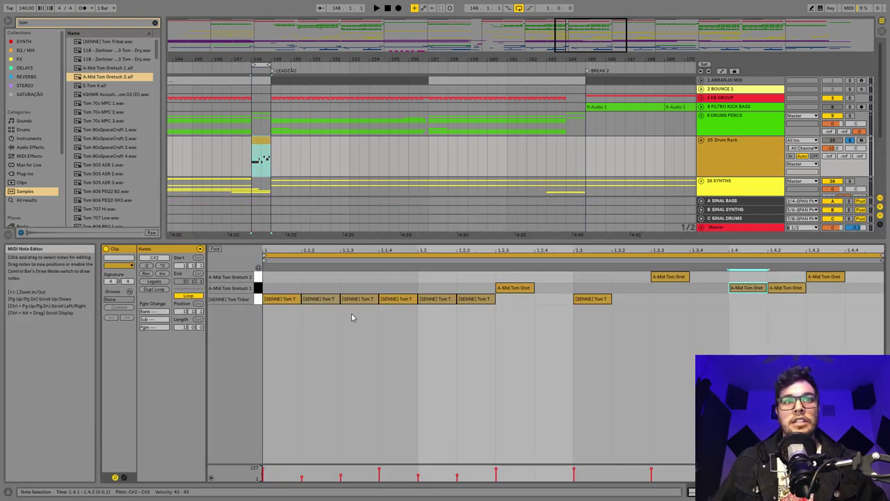
click(751, 148)
key(space)
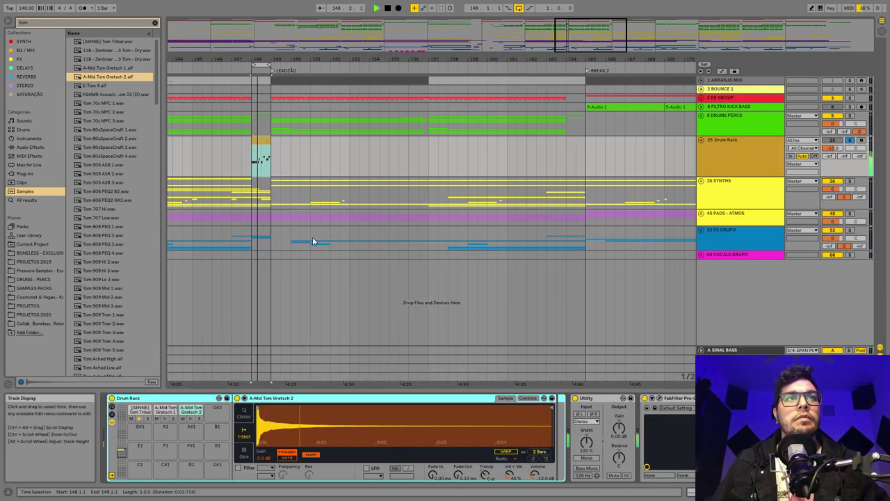
key(space)
- Search the samples for "snare" and load A-Snare Ludwig 1 A onto the Drum Rack's D#2 pad
click(55, 25)
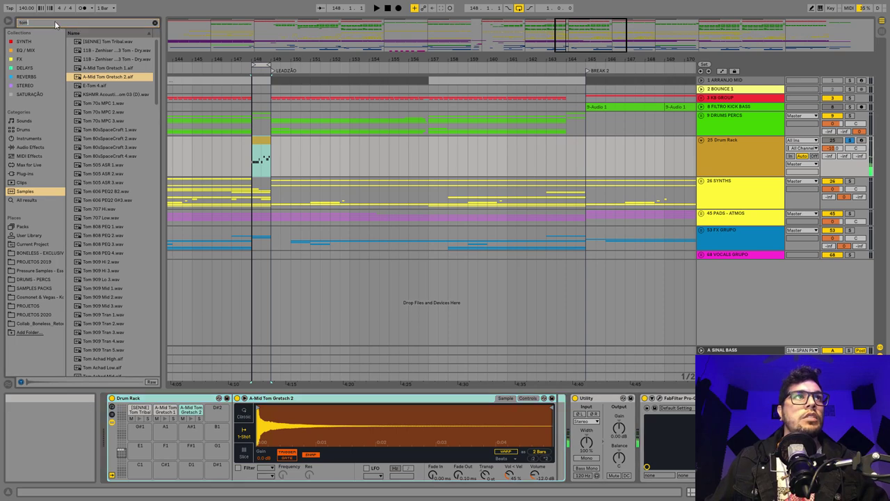
key(BackSpace)
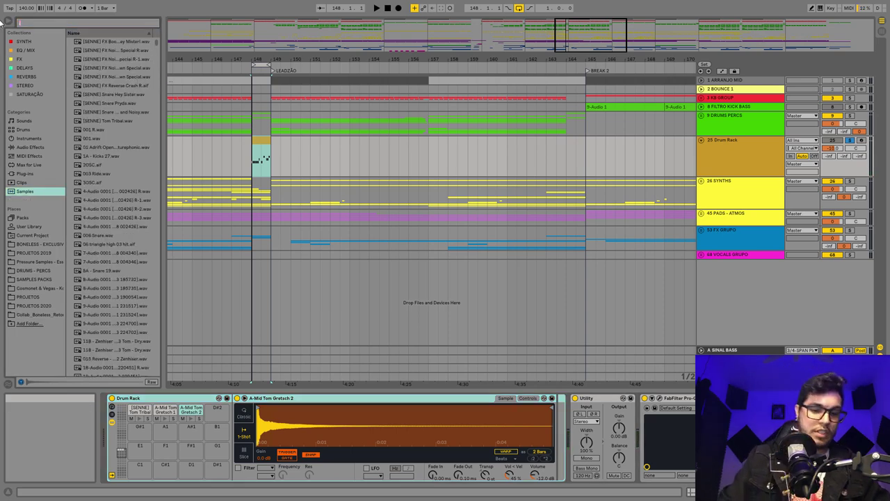
text(snare)
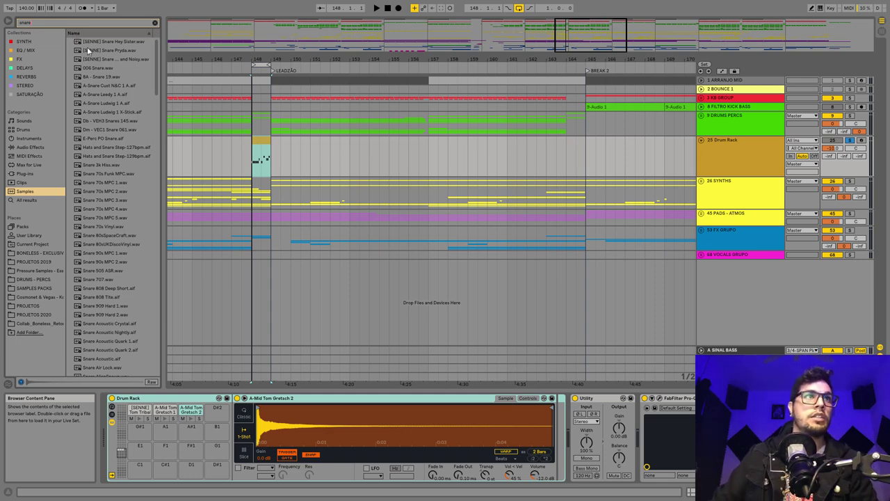
click(102, 106)
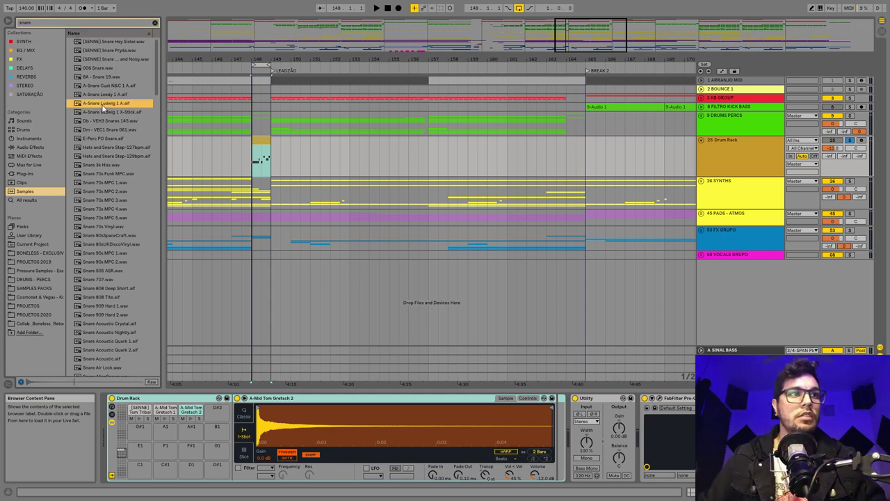
click(103, 109)
click(102, 105)
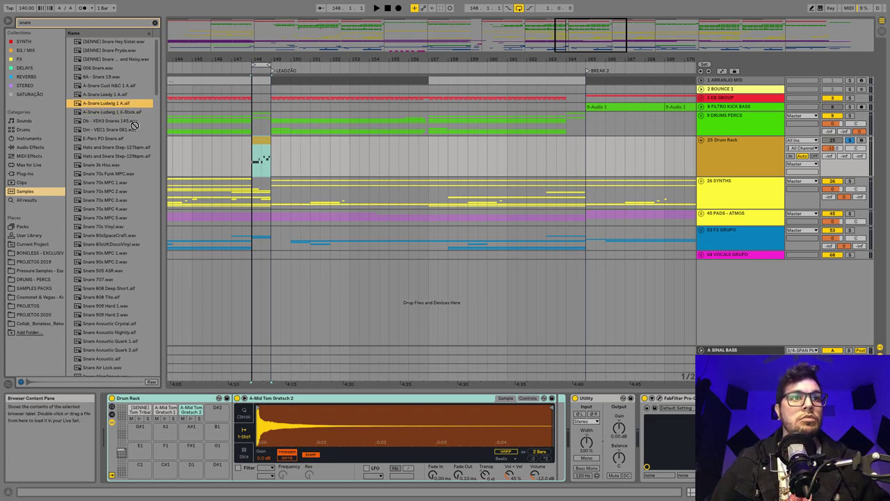
drag(135, 125, 219, 415)
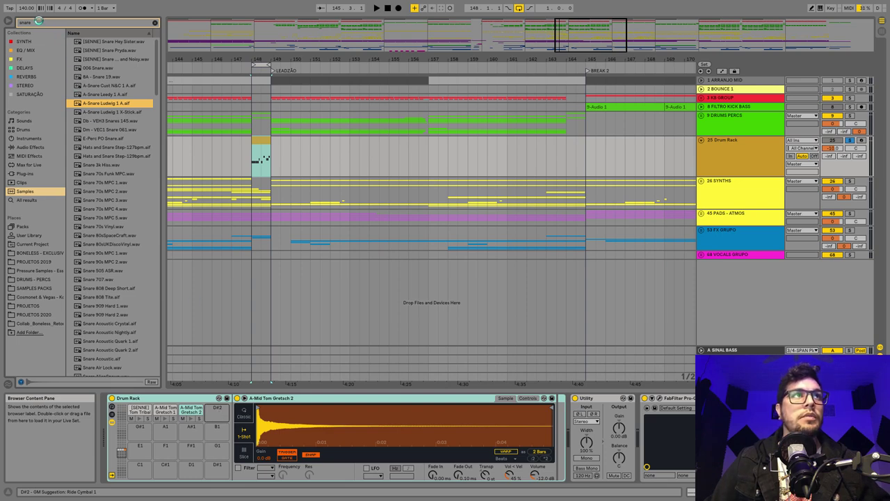
- Audition the snare samples from A-Snare Ludwig 1 X-Stick through Snare 70s MPC 5
drag(39, 22, 12, 24)
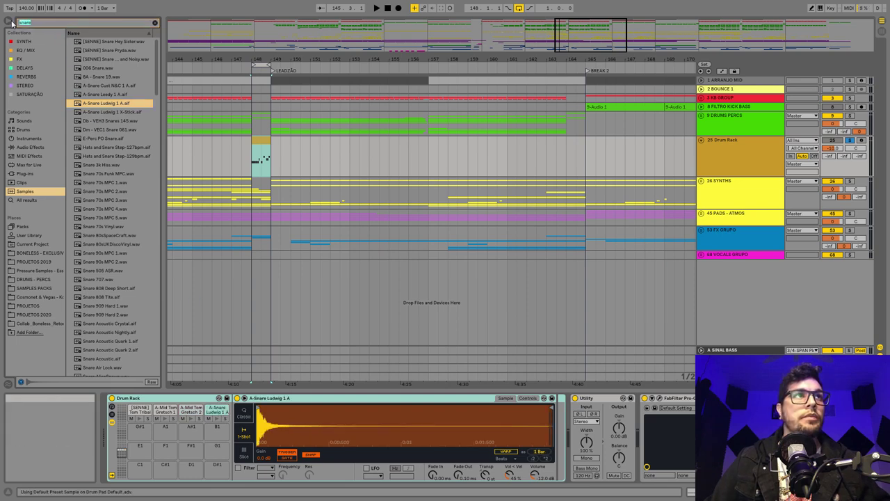
click(105, 113)
key(Down)
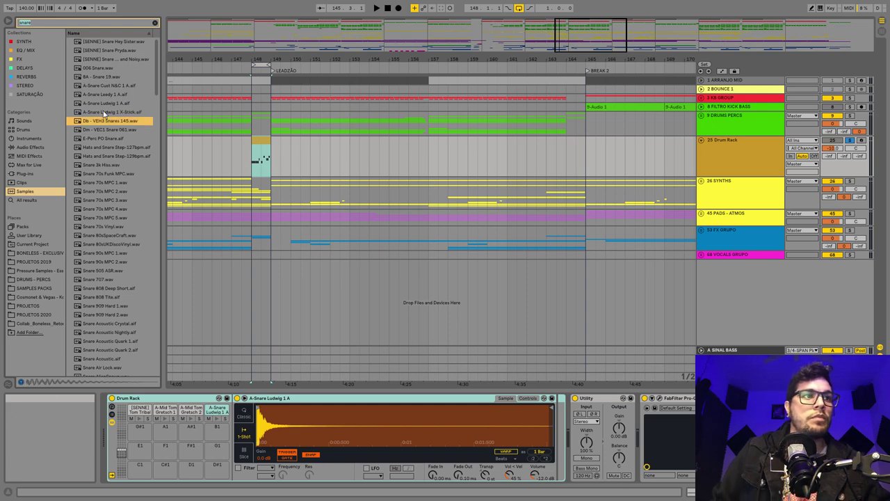
key(Down)
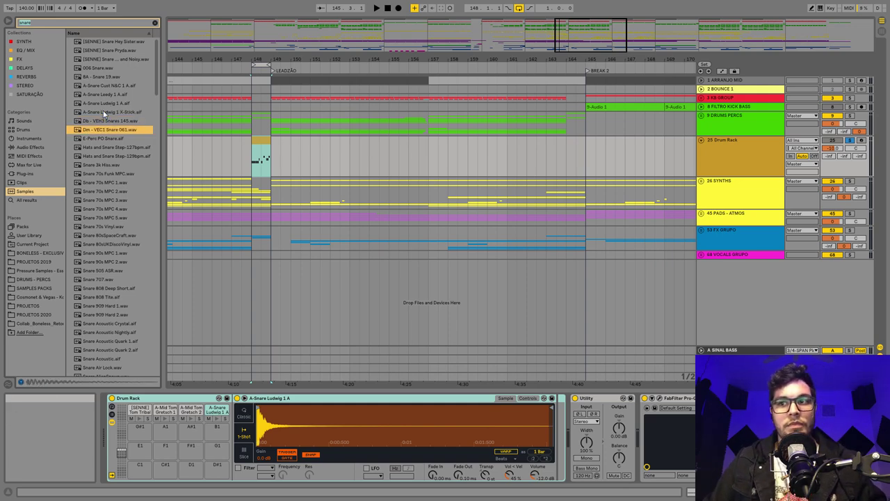
key(Down)
key(Down)
key(Down)
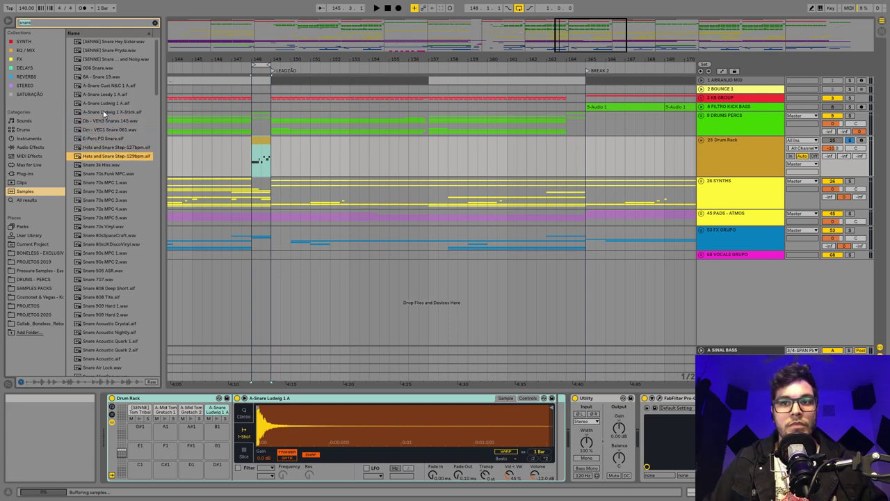
key(Down)
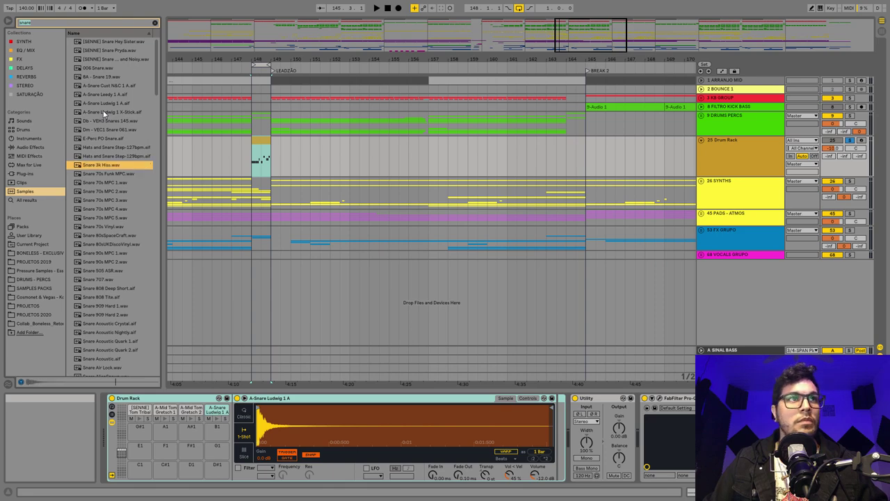
key(Down)
key(Down)
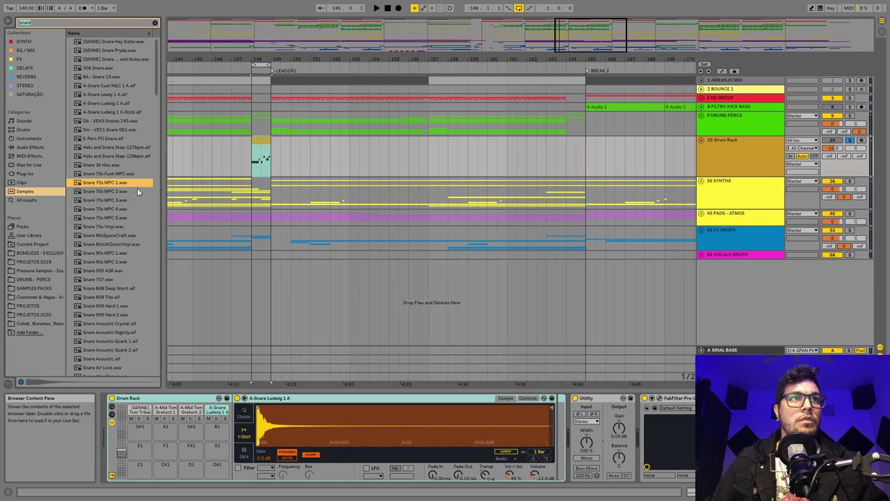
click(112, 191)
click(112, 200)
click(115, 209)
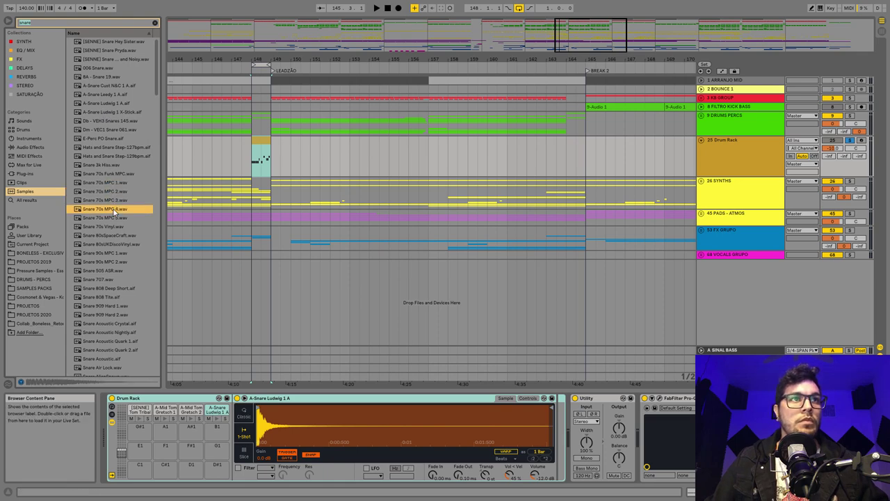
click(113, 217)
- Load Snare 70s MPC 1 onto the Drum Rack's G#1 pad
click(121, 183)
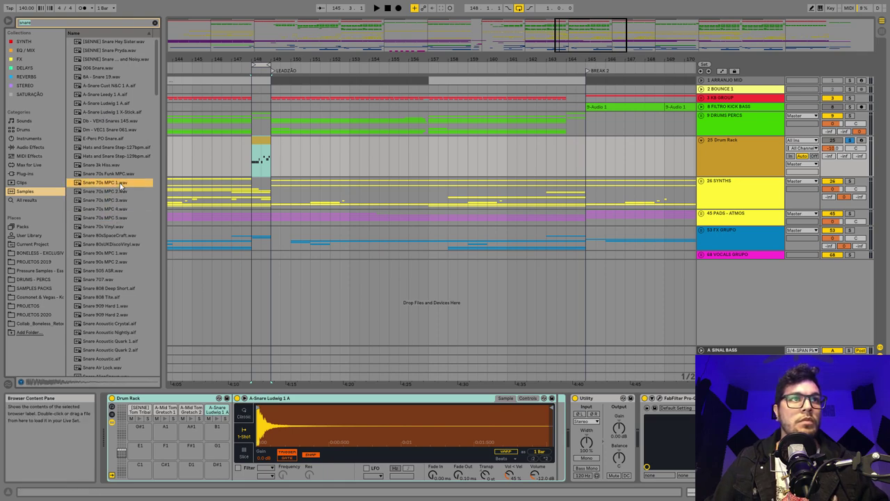
drag(142, 216, 158, 428)
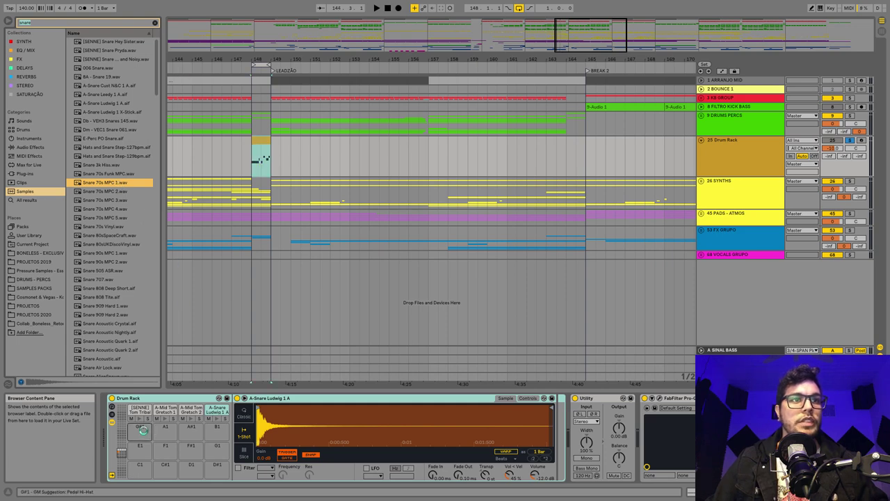
drag(232, 422, 140, 429)
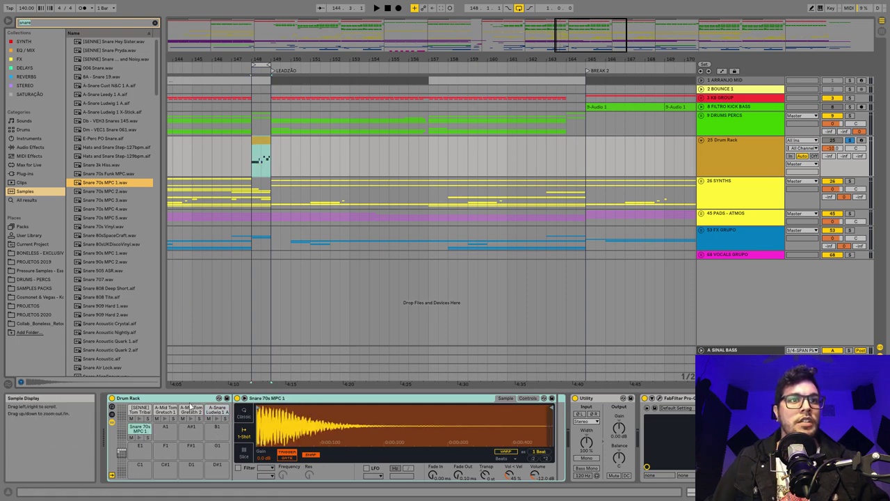
right_click(139, 410)
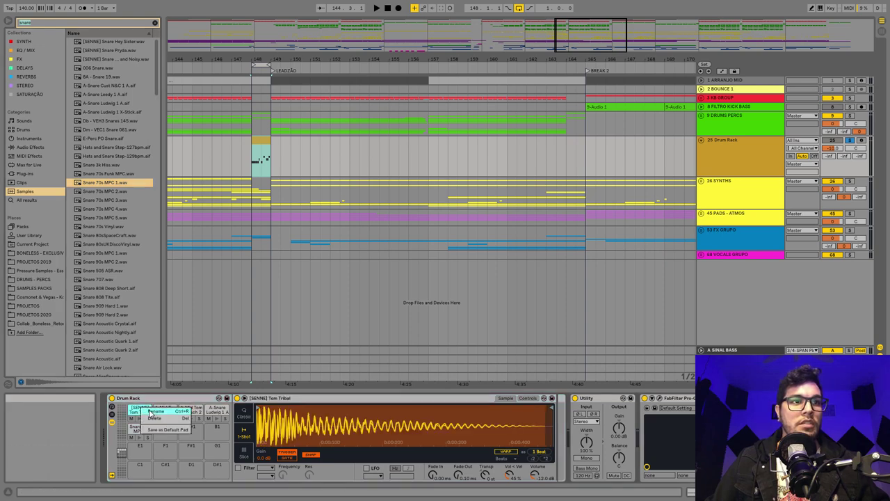
click(154, 411)
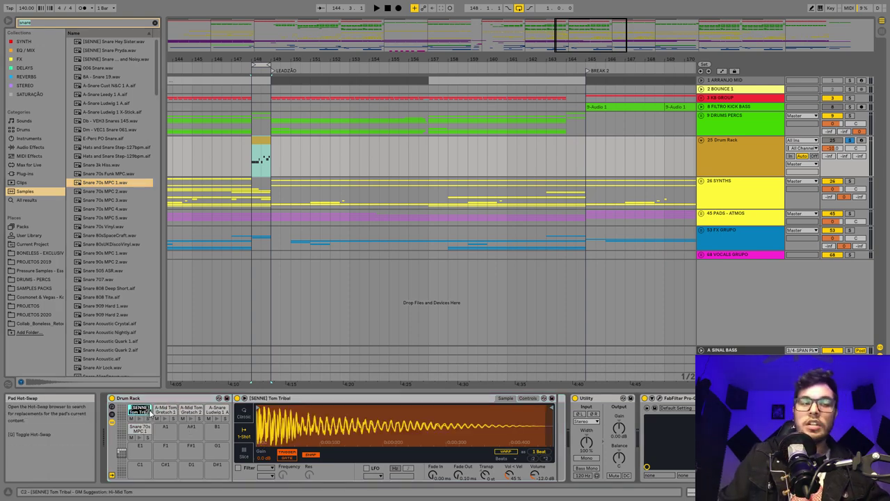
click(167, 410)
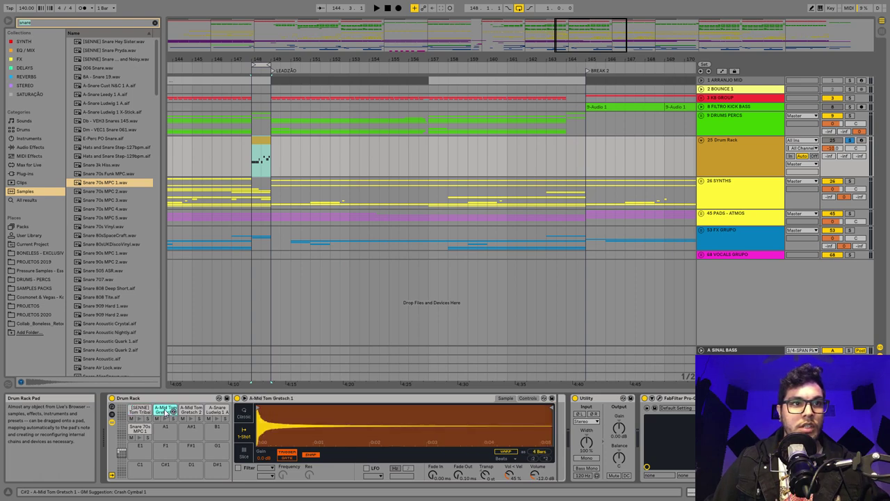
- Rename the Drum Rack pads holding the two A-Mid Tom Gretsch samples and A-Snare Ludwig as "tom 1", "tom 2" and "snare"
right_click(166, 410)
click(182, 414)
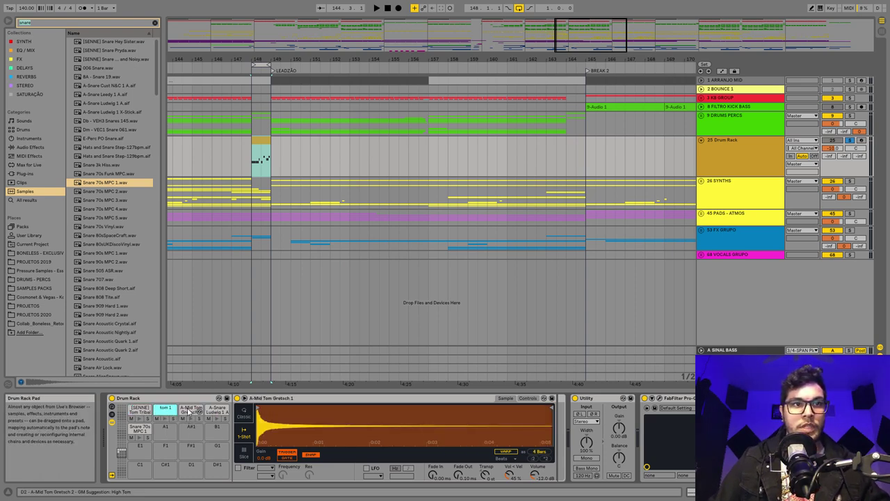
right_click(189, 411)
click(211, 415)
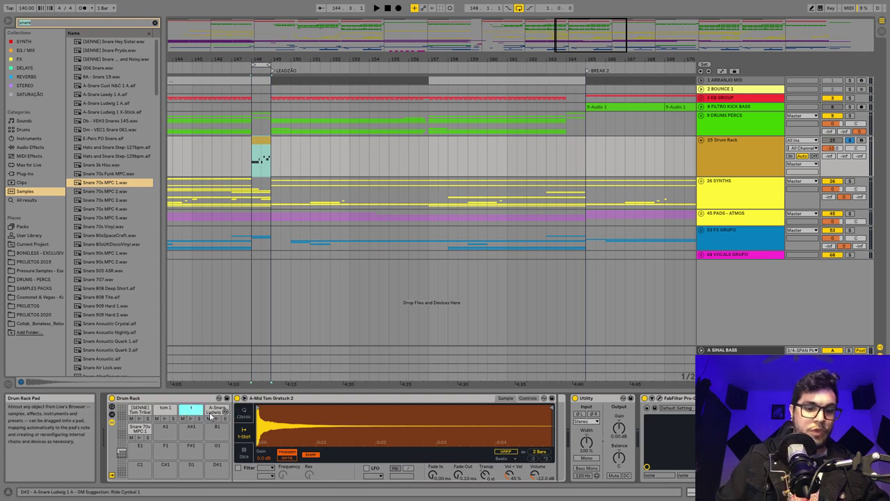
text(tom 2)
click(216, 411)
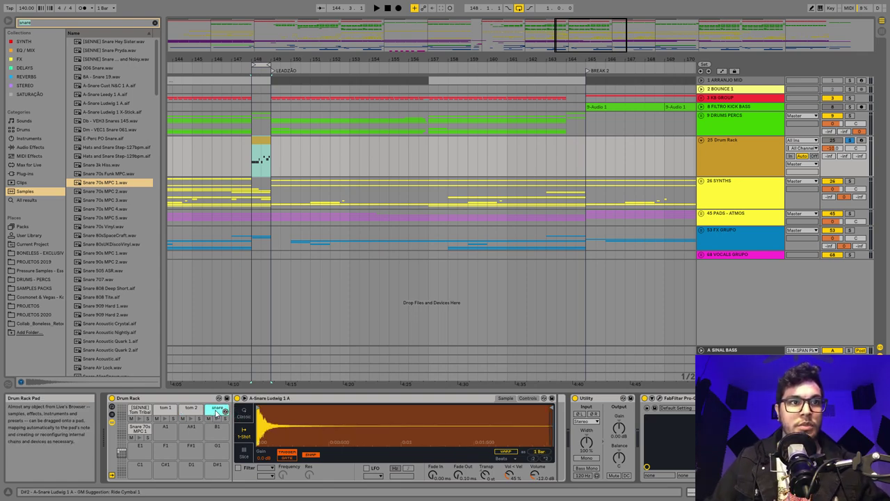
- Open the notes of the Drum Rack clip at bar 148, check the last three notes and play the fill
double_click(259, 156)
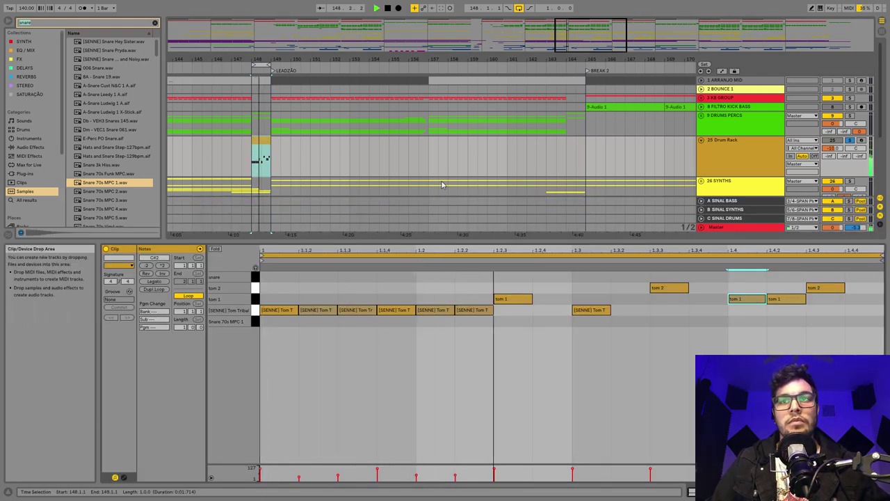
key(space)
drag(739, 321, 885, 271)
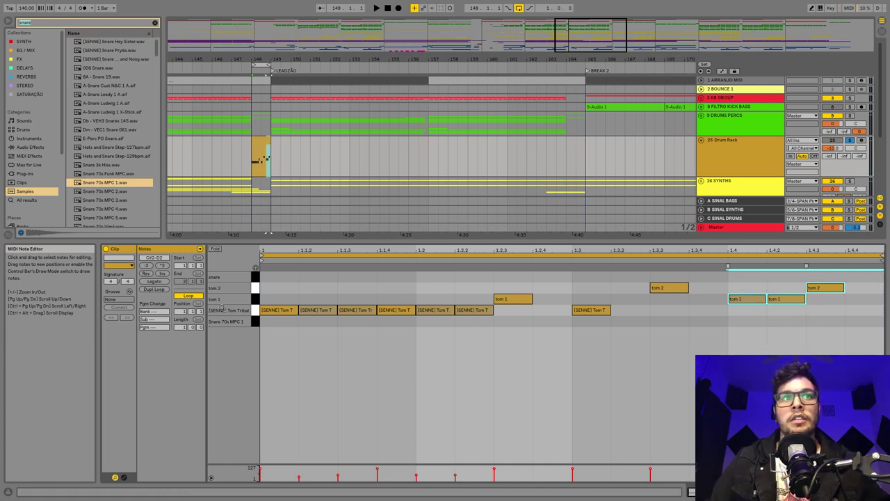
click(802, 330)
key(space)
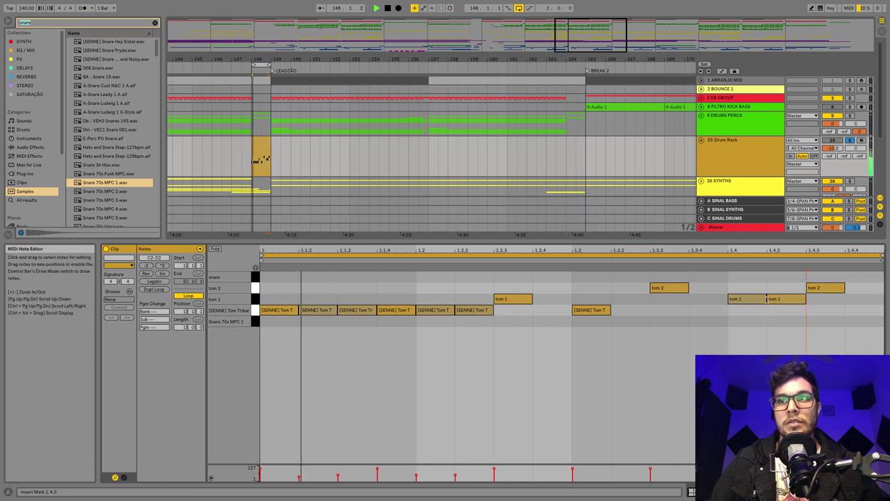
- Move the last three notes to the Snare 70s MPC 1, Tom Tribal and tom 1 rows, extending the final one to the clip's end
drag(748, 301, 750, 336)
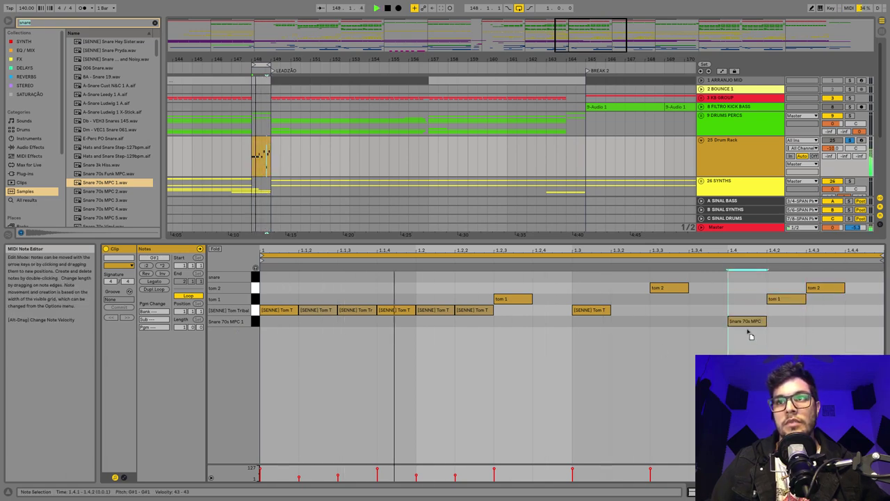
drag(799, 298, 799, 319)
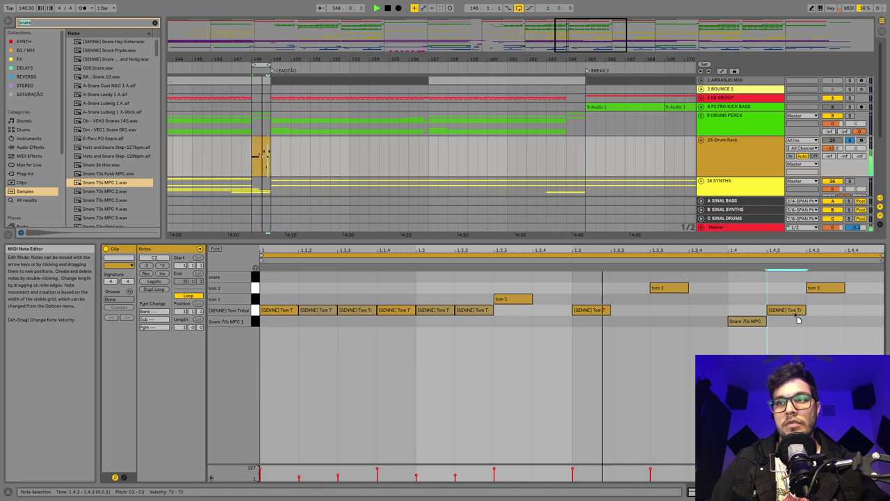
click(827, 290)
drag(826, 292, 882, 299)
key(space)
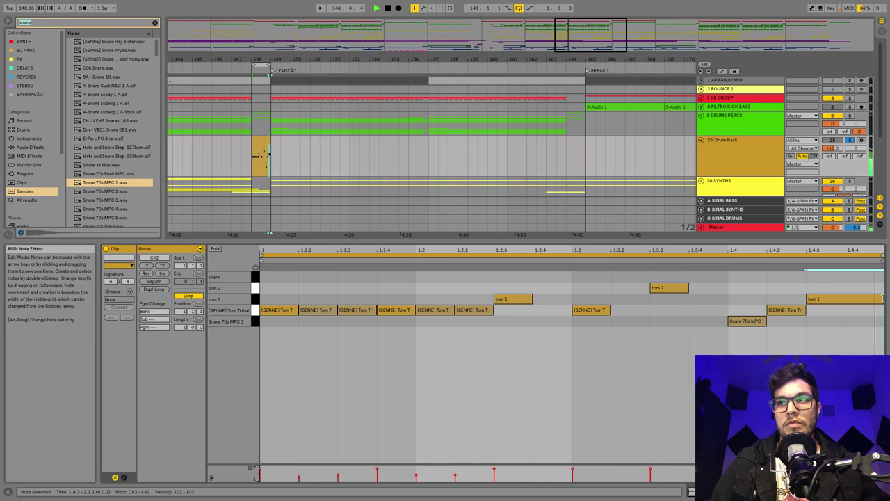
- Move the long final note up to the snare row and one sixteenth earlier, to 1.4.2
key(space)
key(Up)
key(Up)
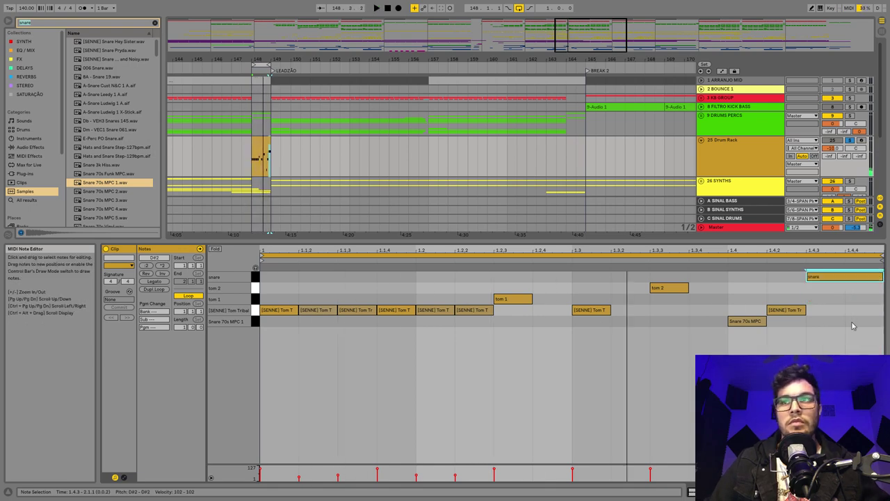
key(space)
key(Left)
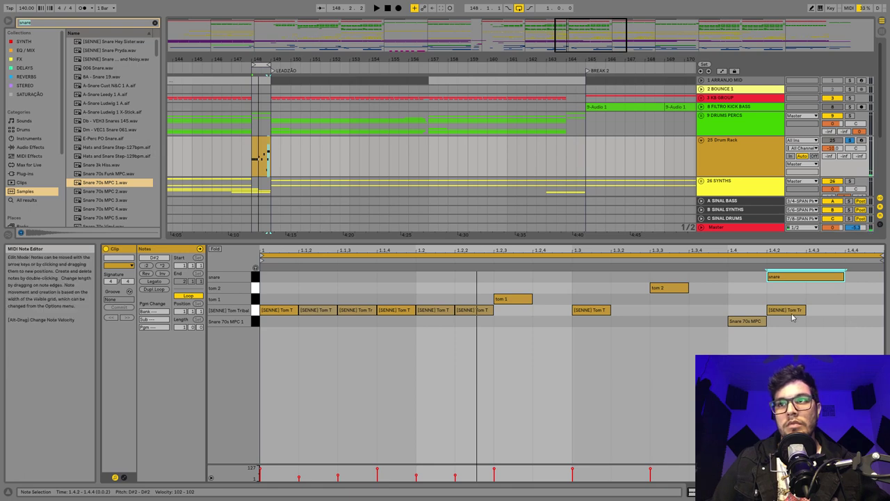
- Move the Tom Tribal note from 1.4.2 to 1.4.3, duplicate it at 1.4.4 with velocity 87, and play the fill
drag(795, 313, 838, 316)
key(space)
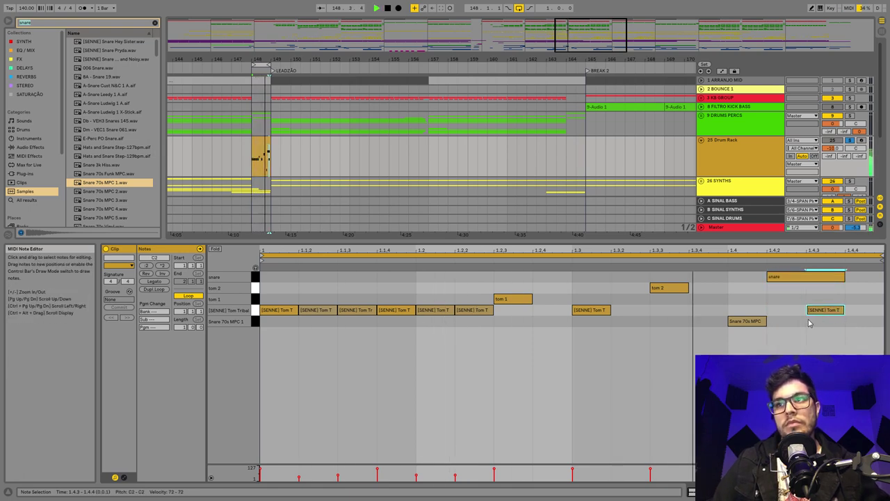
key(space)
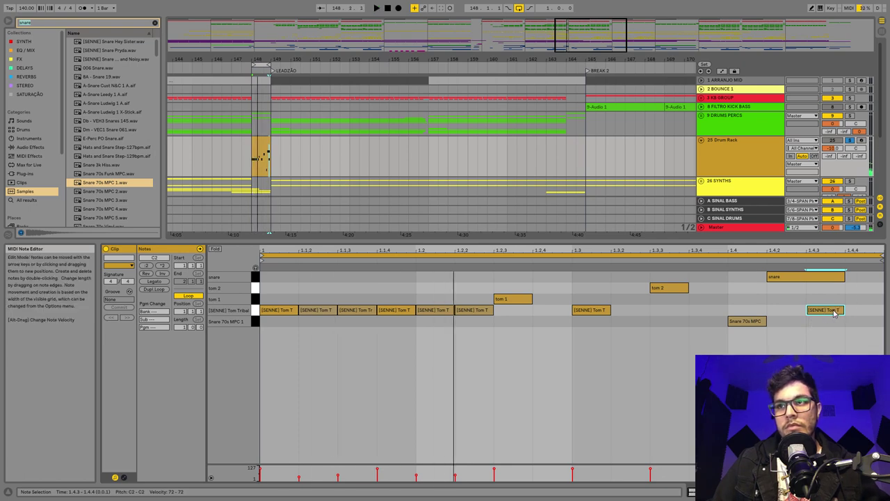
key(ctrl+d)
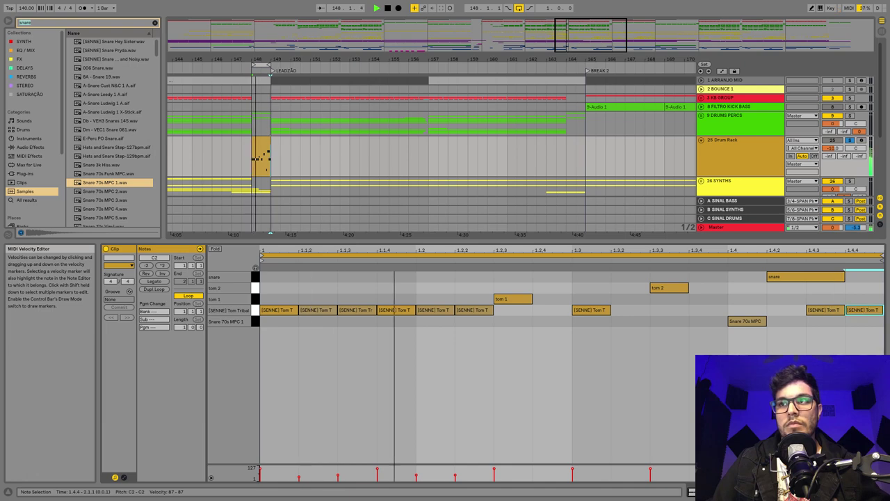
key(space)
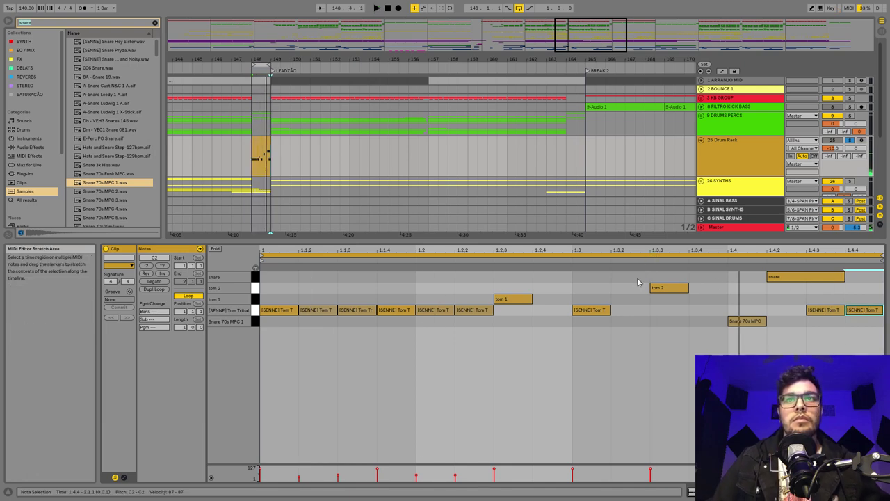
key(space)
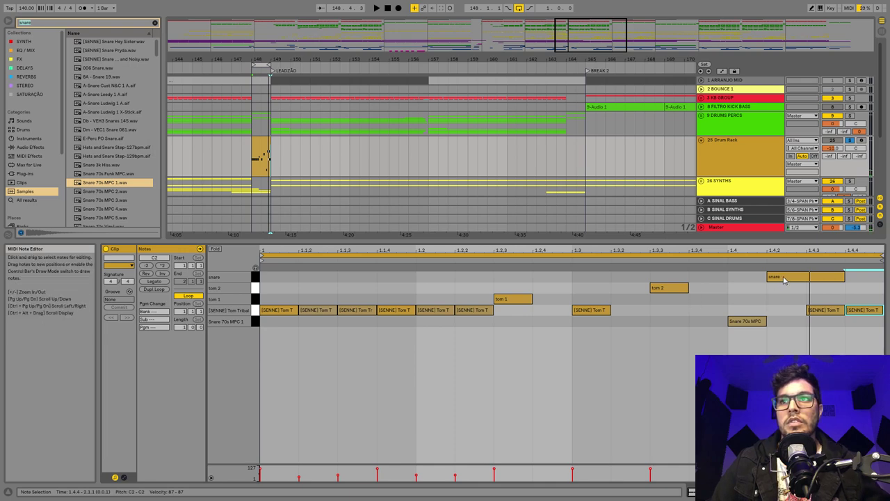
- Move the snare note to 1.4, shorten it to a sixteenth, duplicate it at 1.4.2, and play the fill
drag(774, 278, 751, 278)
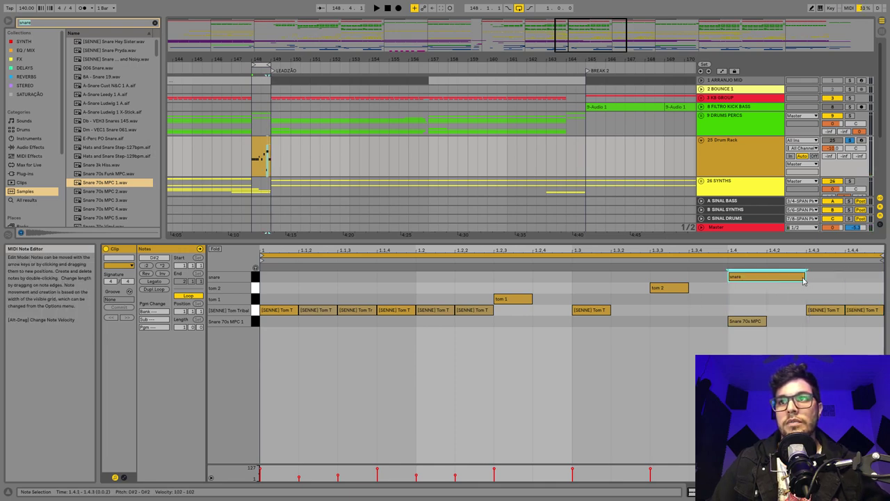
drag(807, 280, 766, 279)
key(ctrl+d)
key(space)
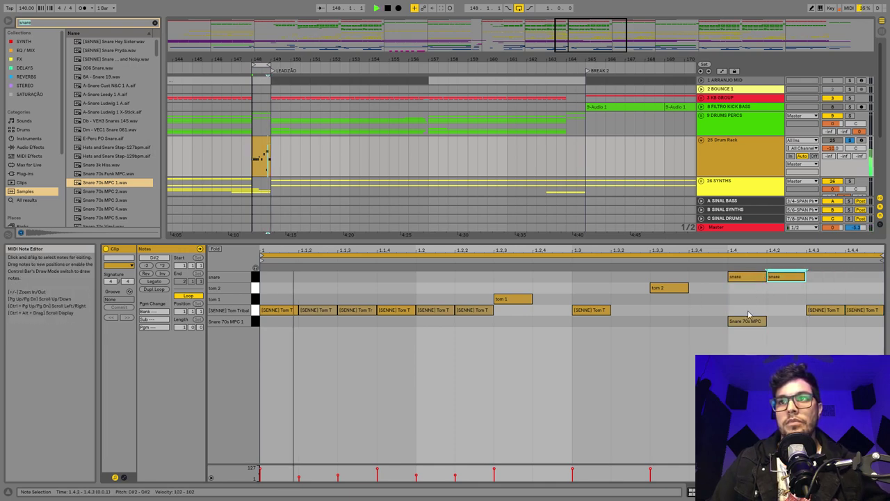
- Delete the Snare 70s MPC 1 note at 1.4 and the Tom Tribal notes at 1.4.3 and 1.4.4
double_click(753, 320)
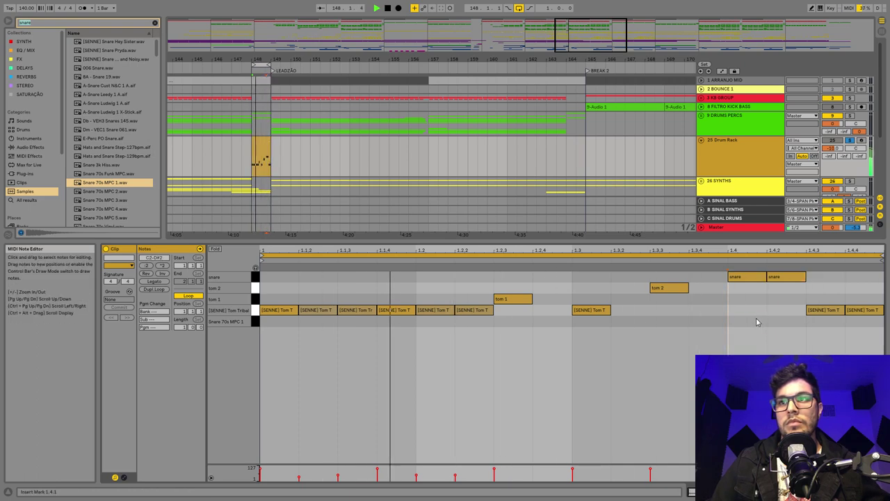
key(space)
double_click(829, 310)
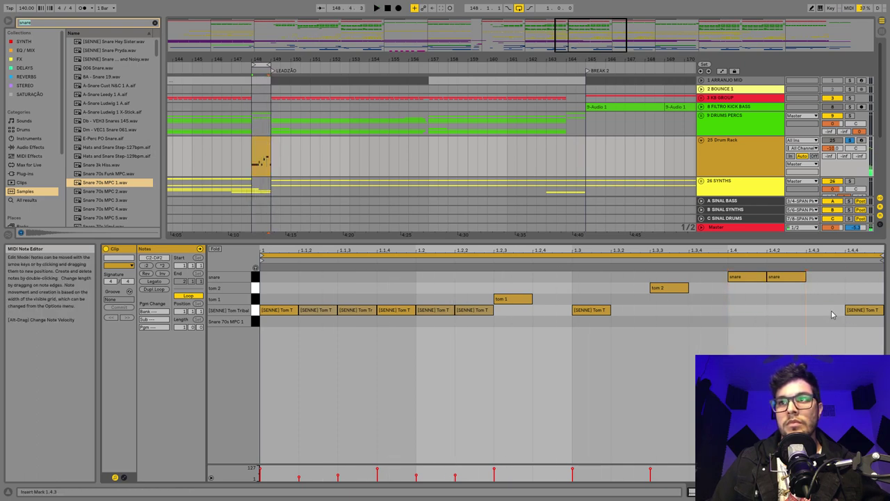
double_click(864, 311)
- Add a tom 2 note at 1.4.3, extend it to the clip's end, and play the fill
double_click(824, 288)
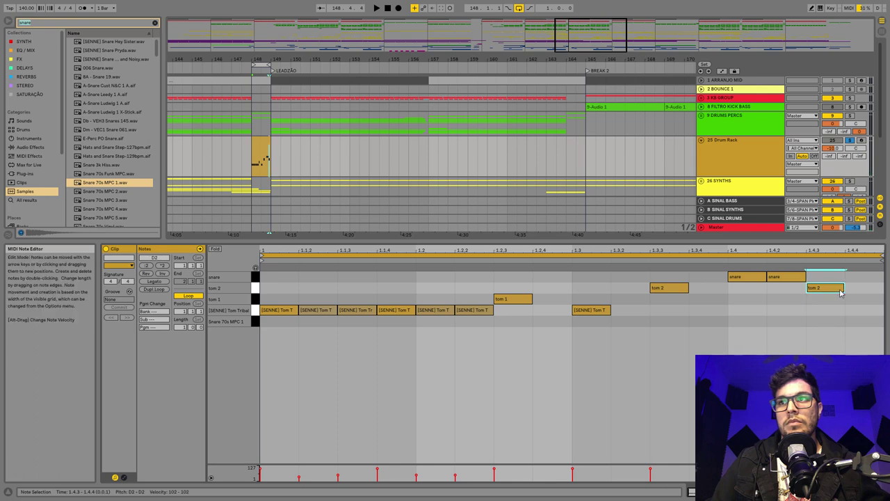
drag(844, 287, 881, 287)
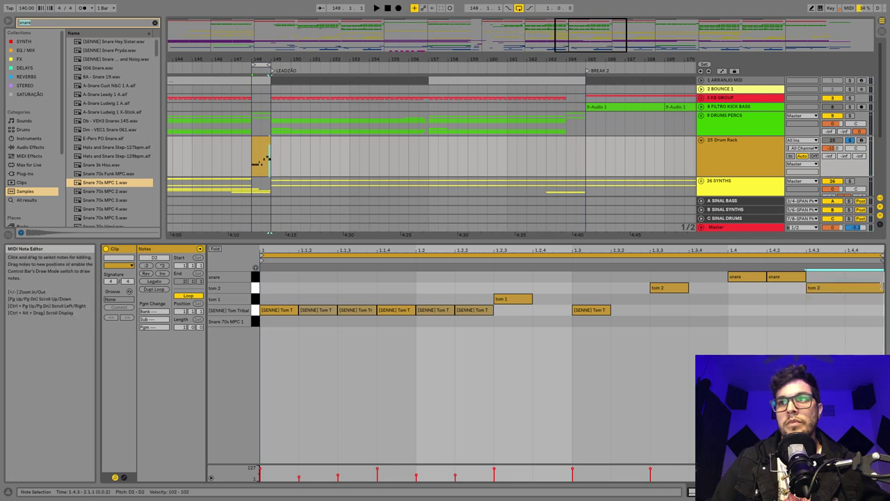
key(space)
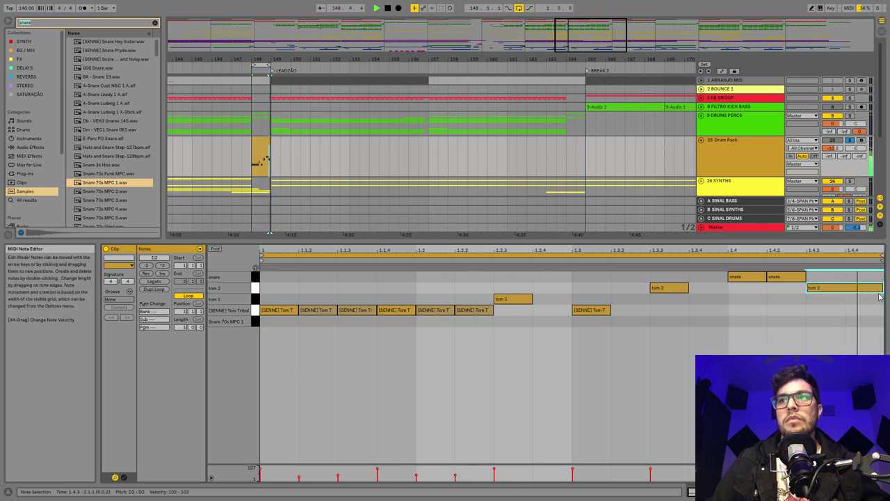
key(space)
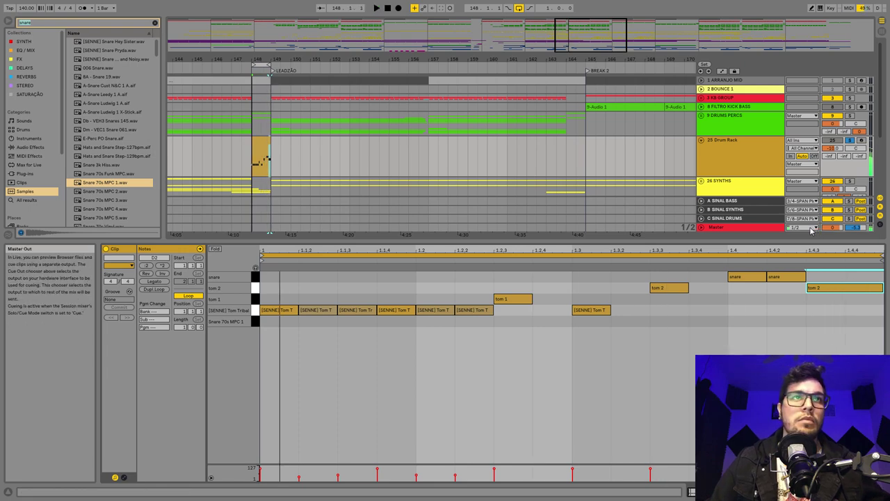
- Try the sample search "snare lon", return to "snare", and load [SENNE] Snare Pryde onto the Drum Rack's A1 pad
double_click(738, 154)
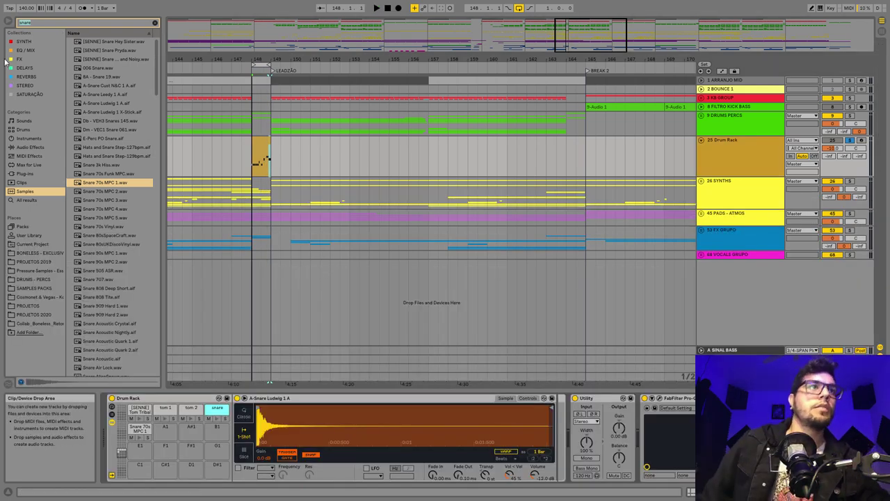
click(32, 25)
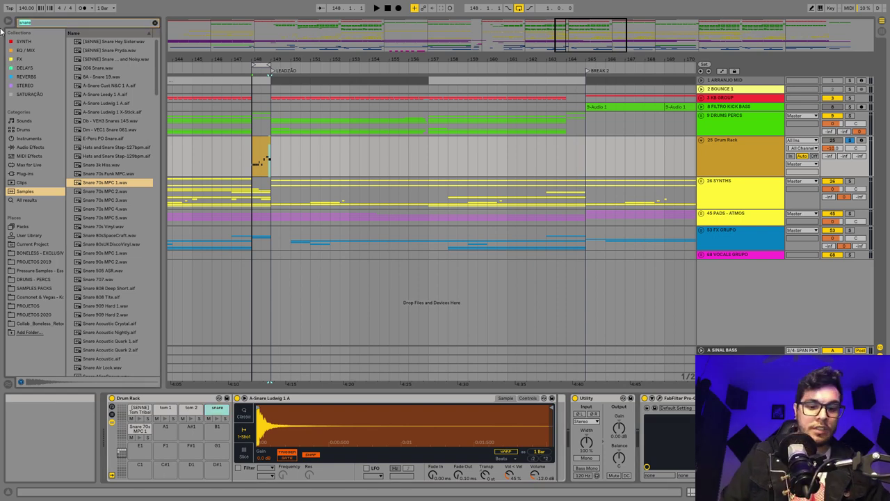
text(snare lon)
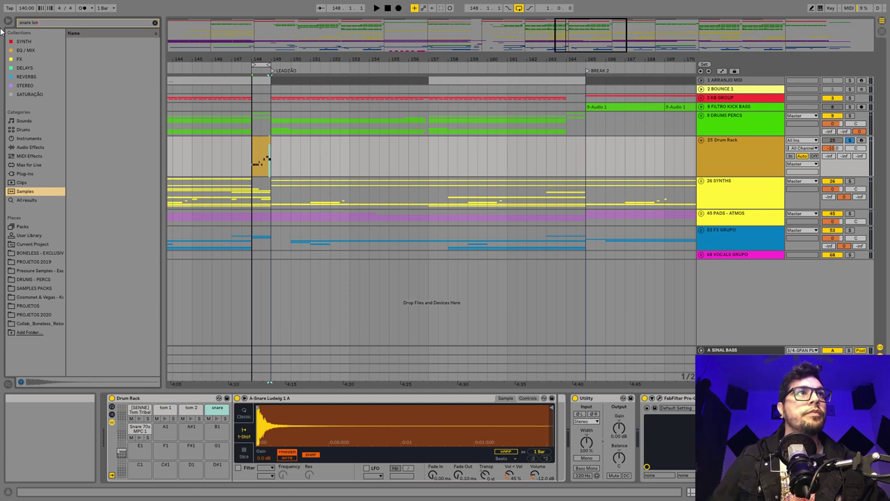
key(BackSpace)
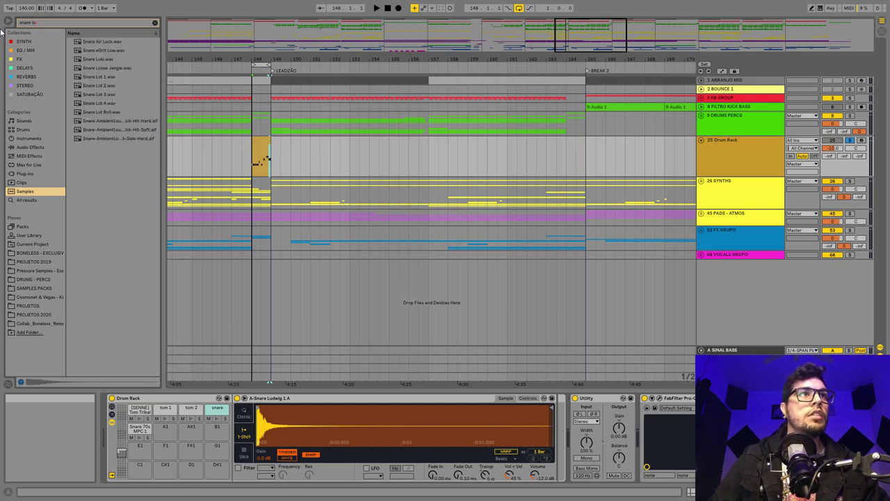
key(BackSpace)
key(BackSpace)
key(BackSpace)
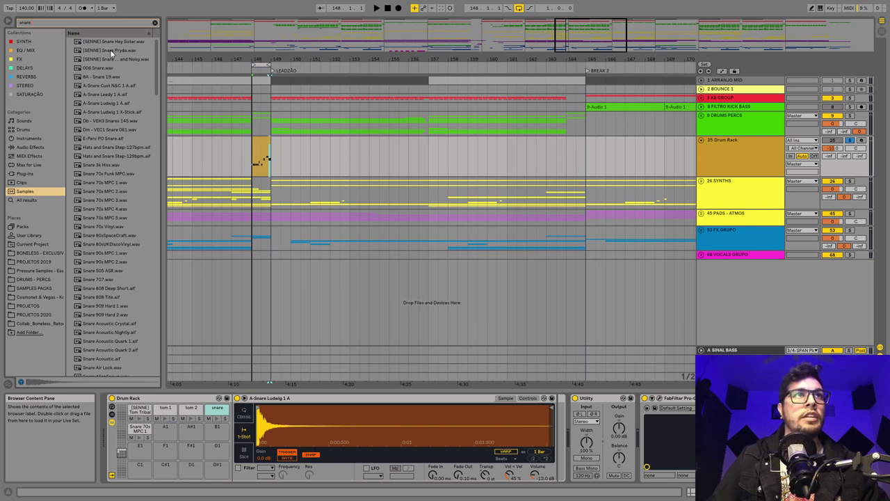
click(110, 49)
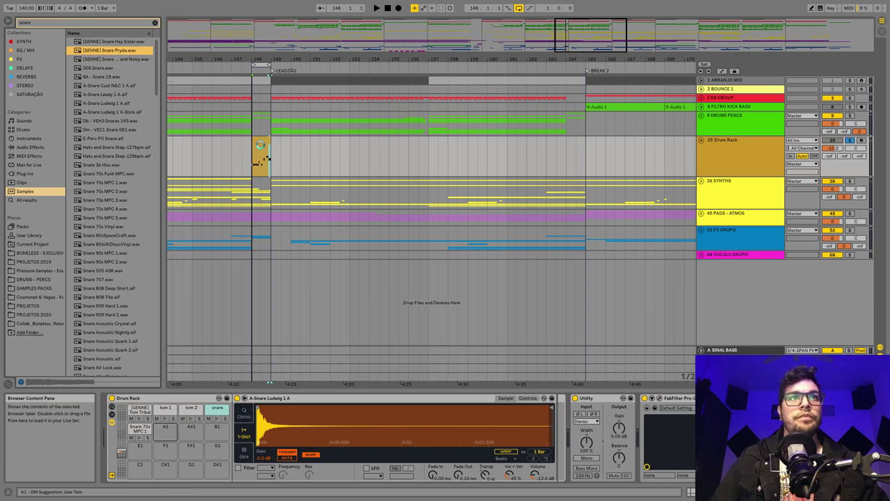
click(261, 144)
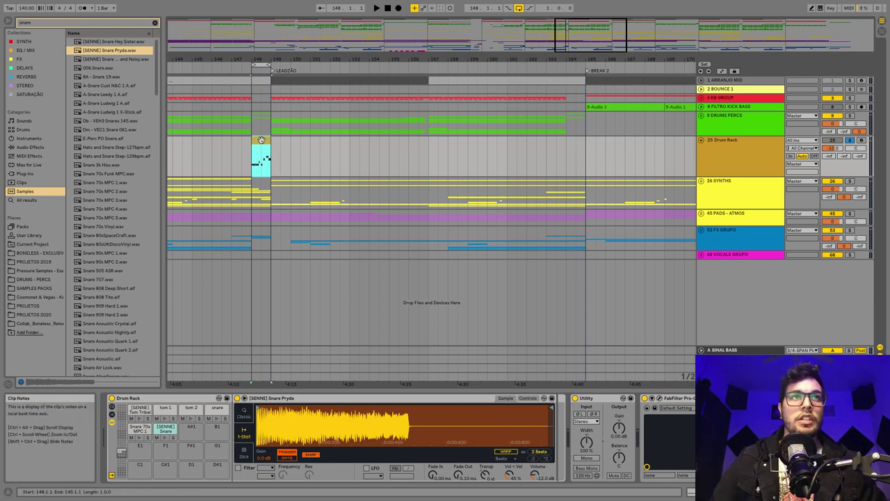
- Reopen the notes of the bar 148 Drum Rack clip and play the fill with the new ending
double_click(261, 161)
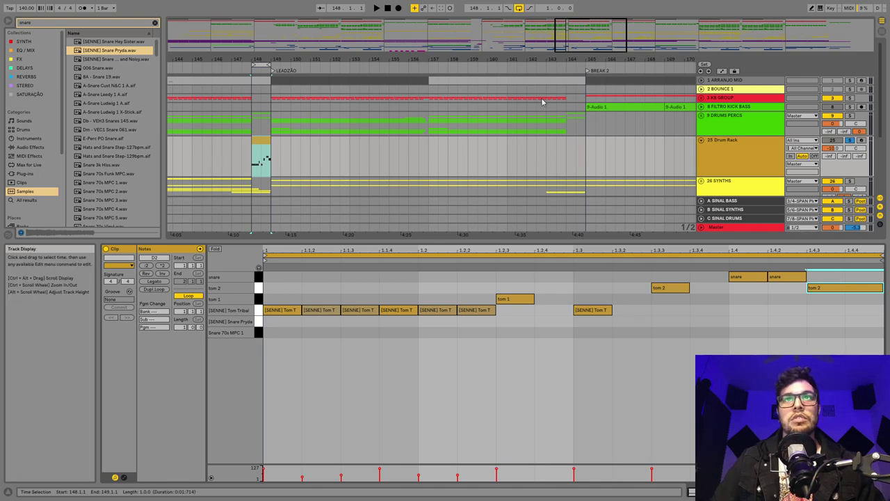
click(260, 141)
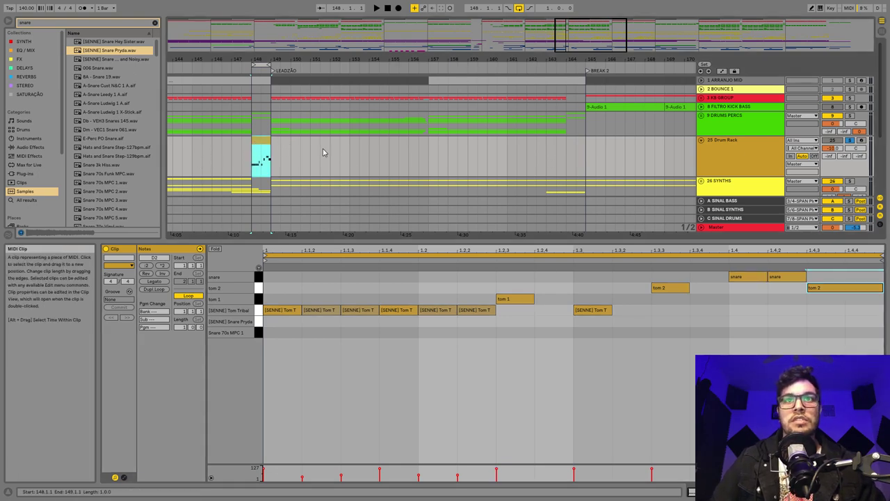
click(467, 311)
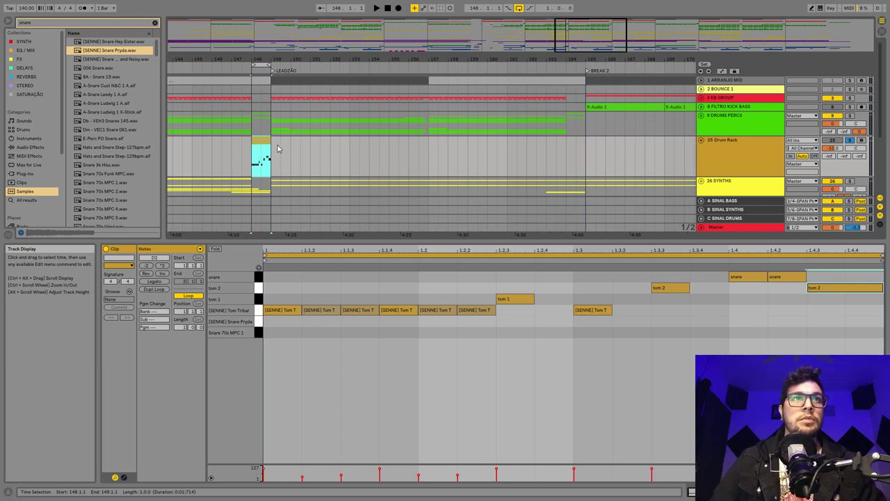
key(space)
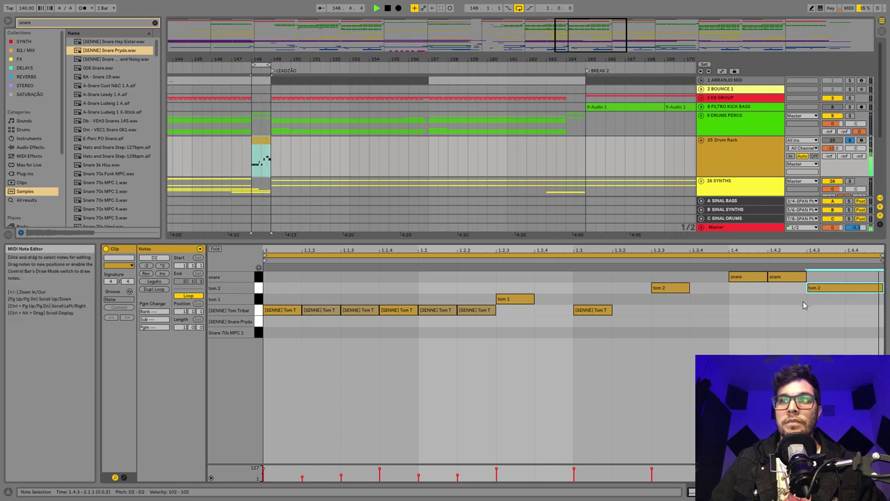
- Replace the fill's ending with one [SENNE] Snare Pryda note from 1.4 to the clip's end, deleting the two snare notes, and play it
drag(837, 290, 744, 326)
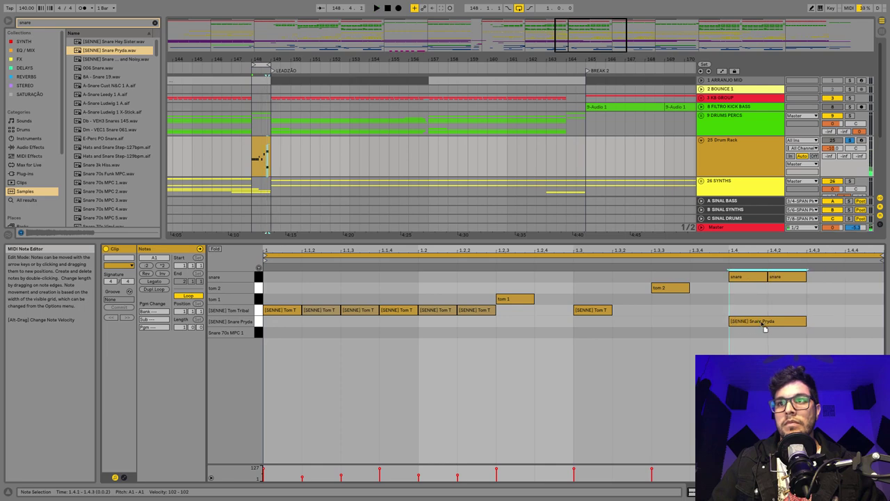
drag(805, 320, 873, 319)
drag(752, 301, 797, 276)
key(Delete)
key(space)
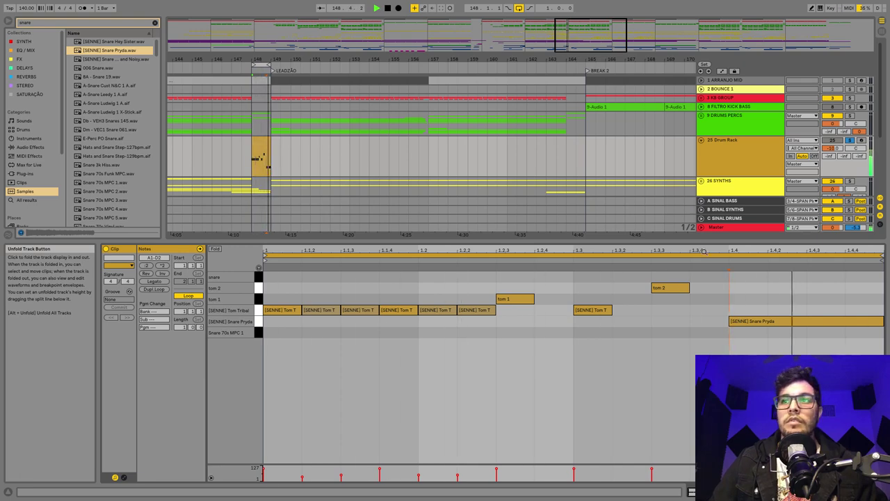
drag(729, 470, 729, 474)
- Add a tom 1 note slightly off the grid, just after the first Tom Tribal hit at 1.1, and play the fill
drag(673, 289, 754, 281)
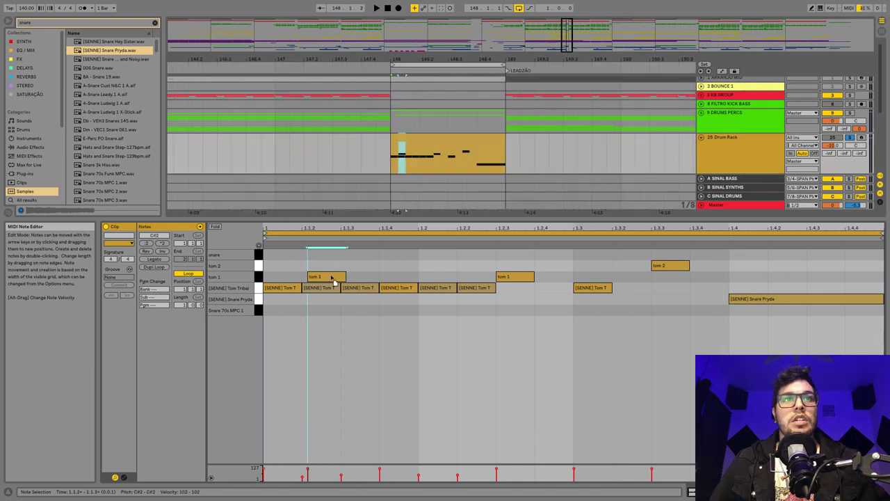
drag(333, 278, 288, 285)
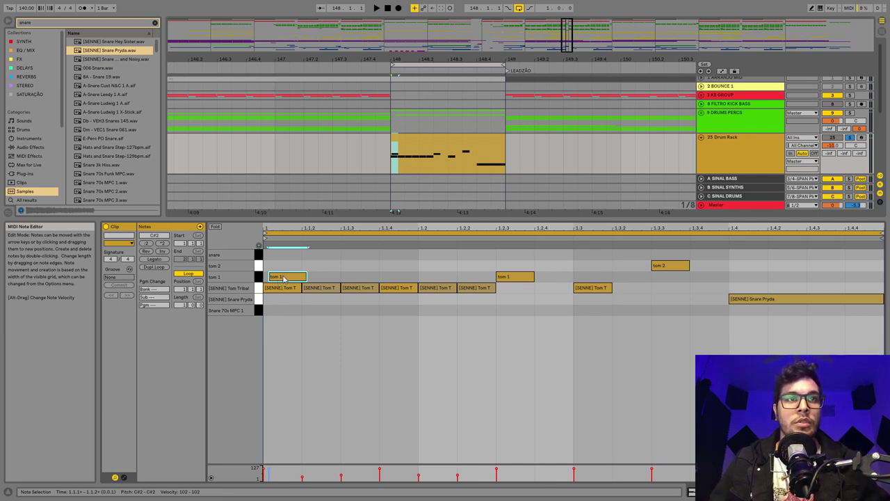
drag(283, 278, 324, 278)
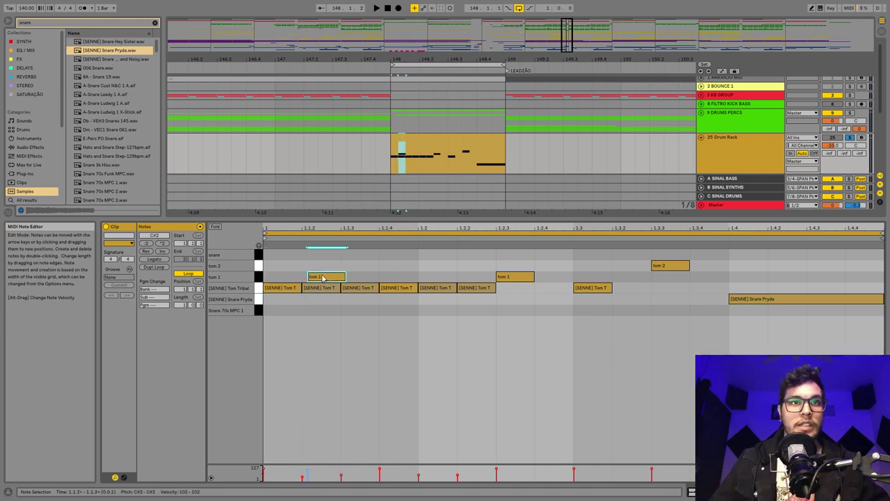
drag(323, 278, 288, 277)
key(space)
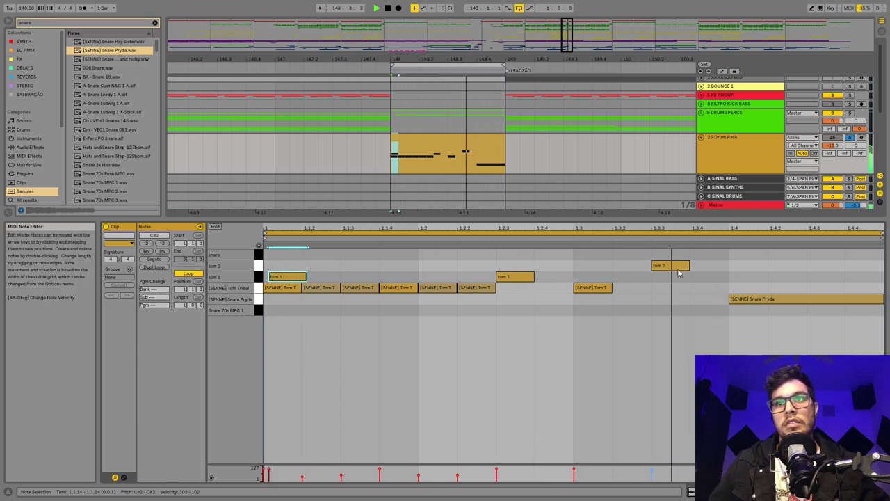
- Copy the off-grid tom 1 note, try it near 1.3.3 and 1.3, place it just before 1.1.4, and play the fill
key(space)
key(space)
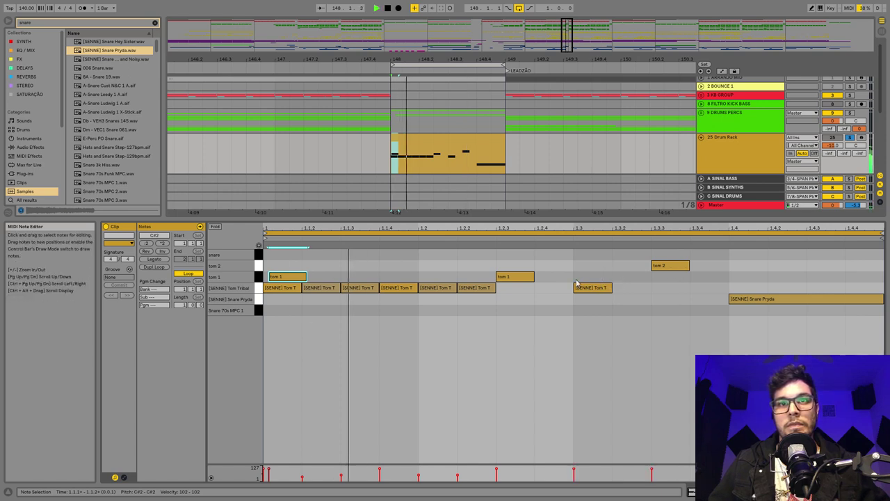
key(space)
drag(666, 267, 672, 280)
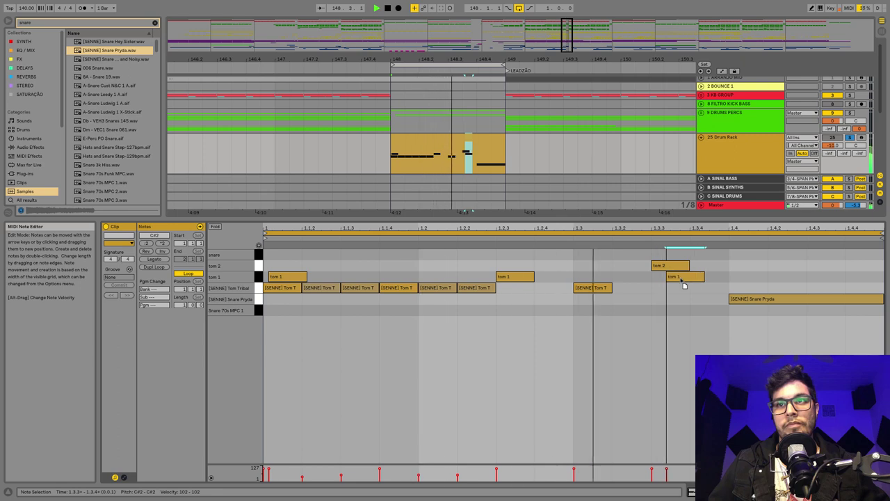
drag(676, 281, 588, 285)
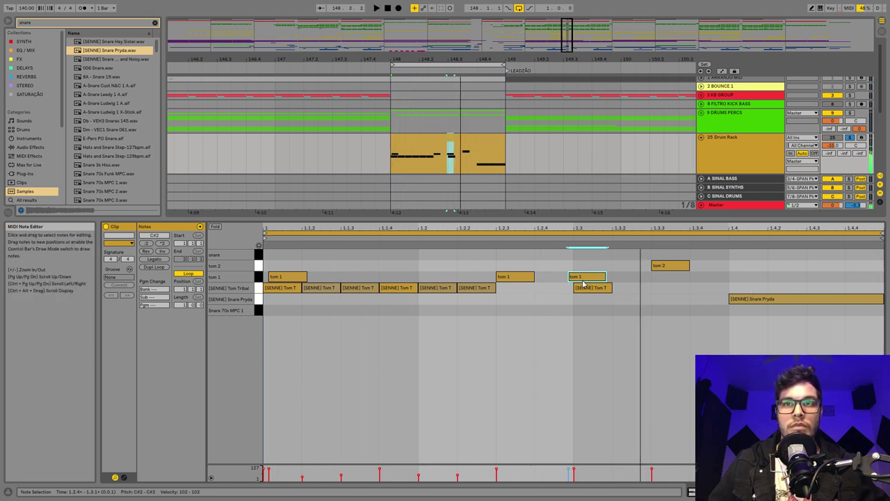
key(space)
drag(590, 279, 390, 278)
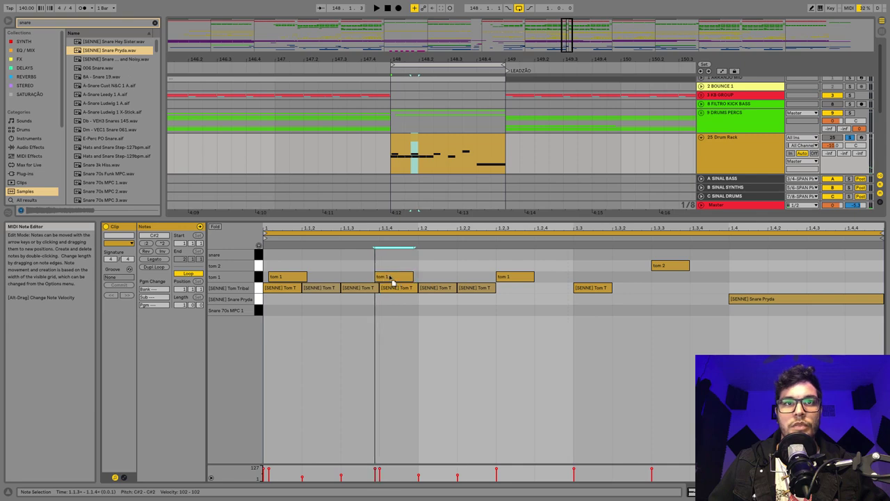
key(space)
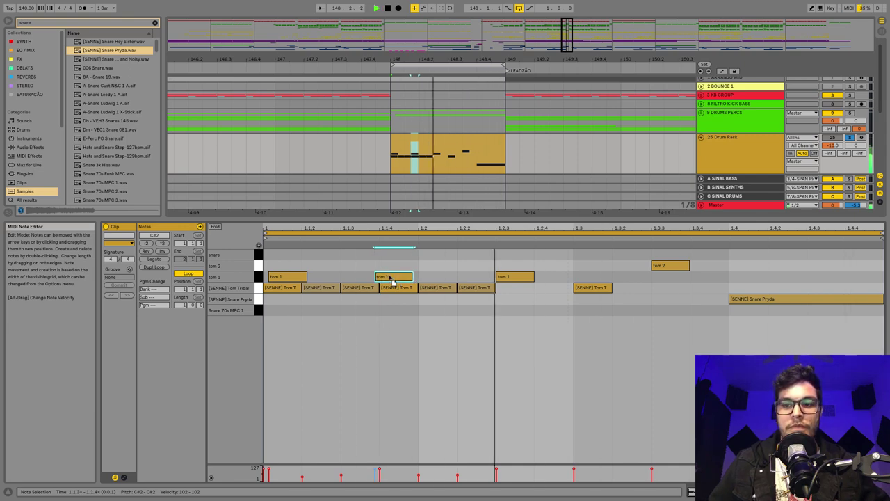
- Rename the Drum Rack track as FILL DRUM and bring up its device chain
click(729, 144)
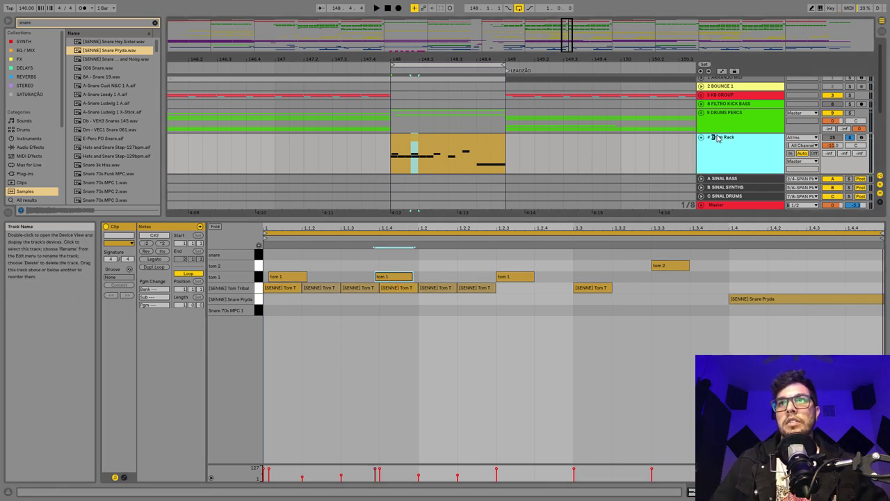
key(ctrl+r)
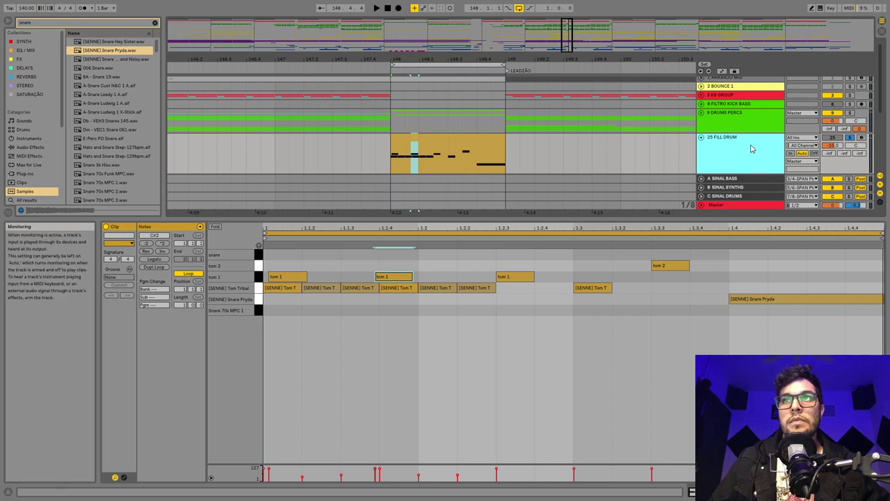
click(730, 156)
click(456, 149)
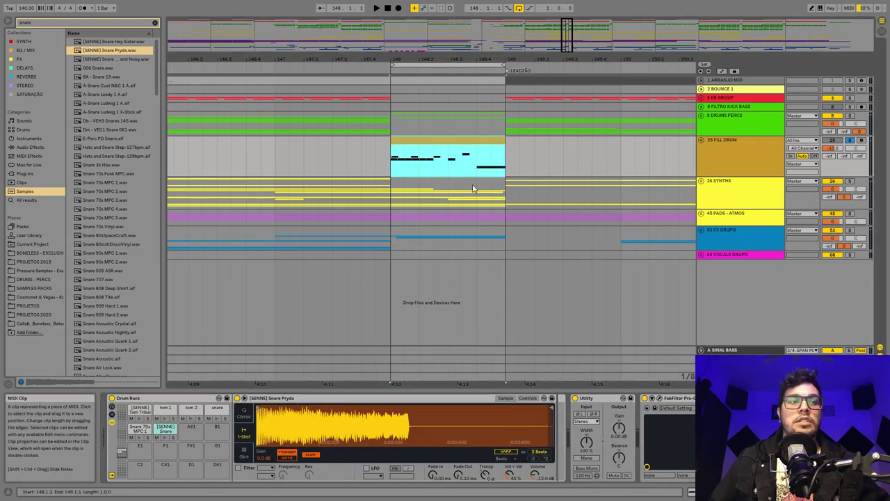
click(745, 149)
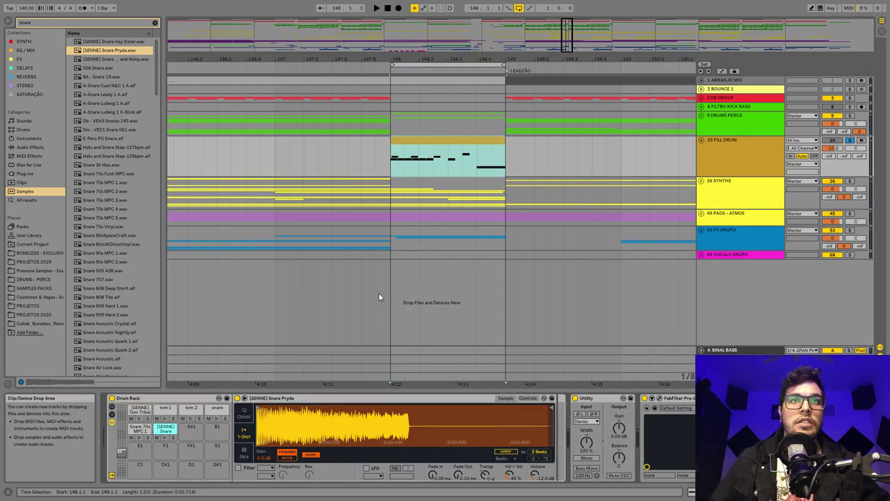
- Switch to the Session mixer and audition the Tom Tribal, tom 1 and tom 2 pads to check their levels
key(Tab)
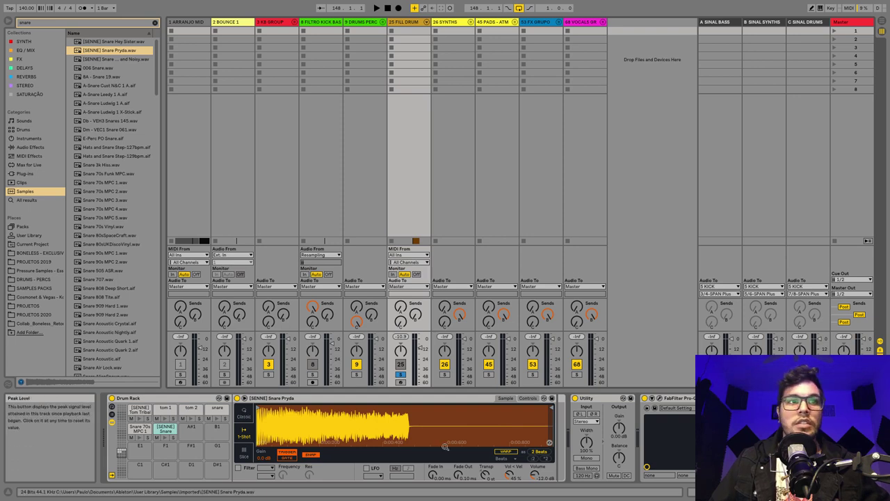
click(139, 419)
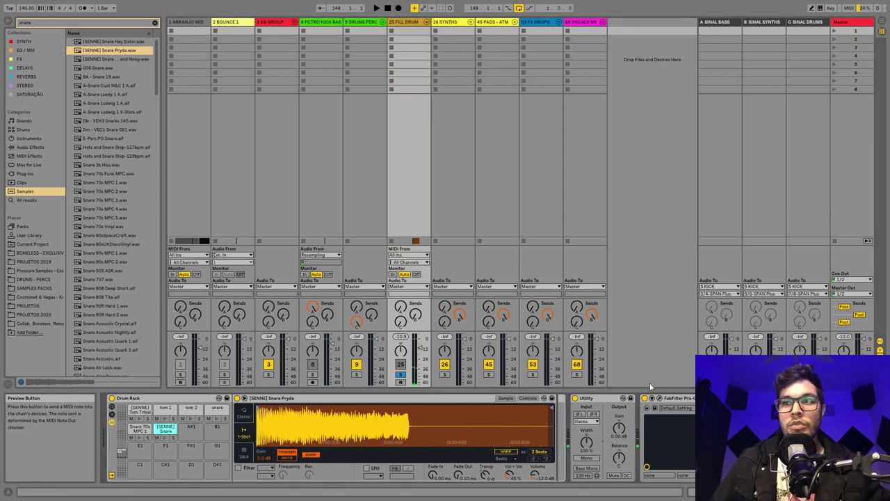
click(139, 419)
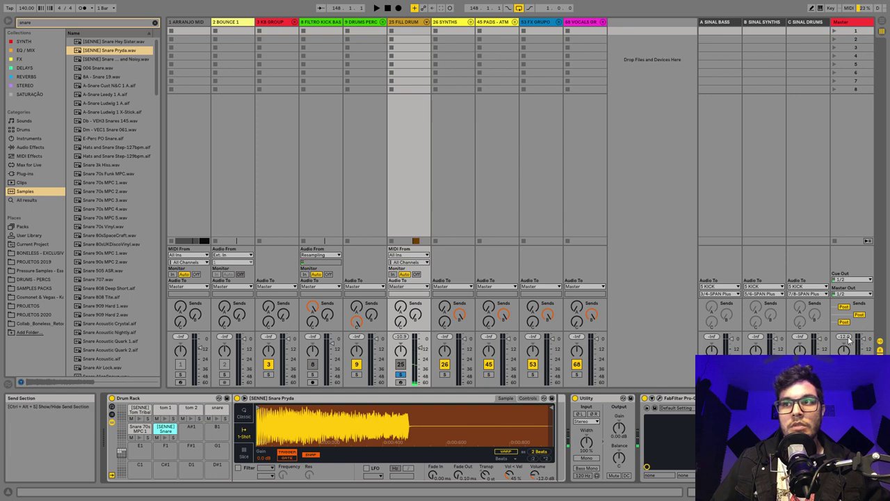
click(162, 420)
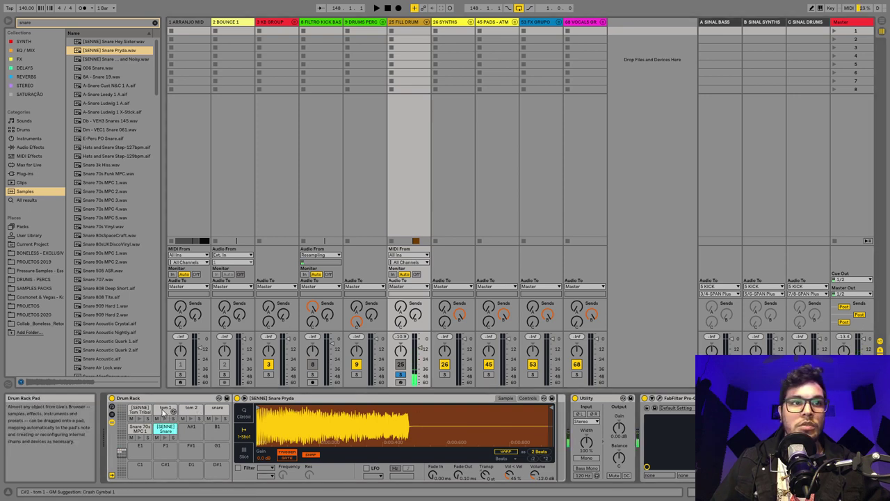
click(163, 410)
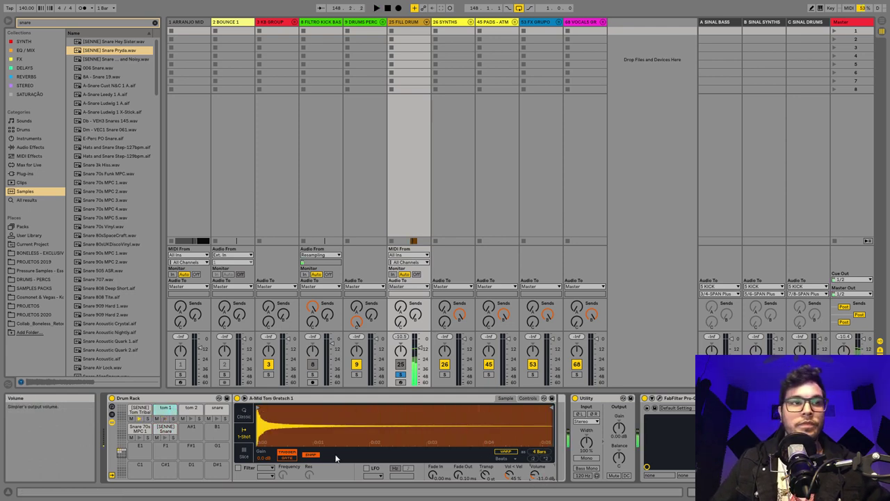
click(194, 411)
double_click(188, 412)
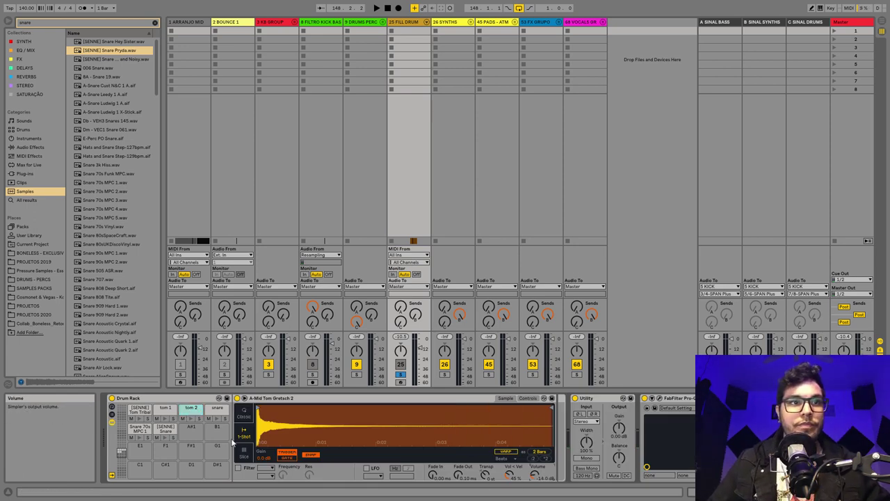
- Audition the snare, Snare 70s MPC 1 and [SENNE] Snare Pryda pads to check their levels
click(218, 419)
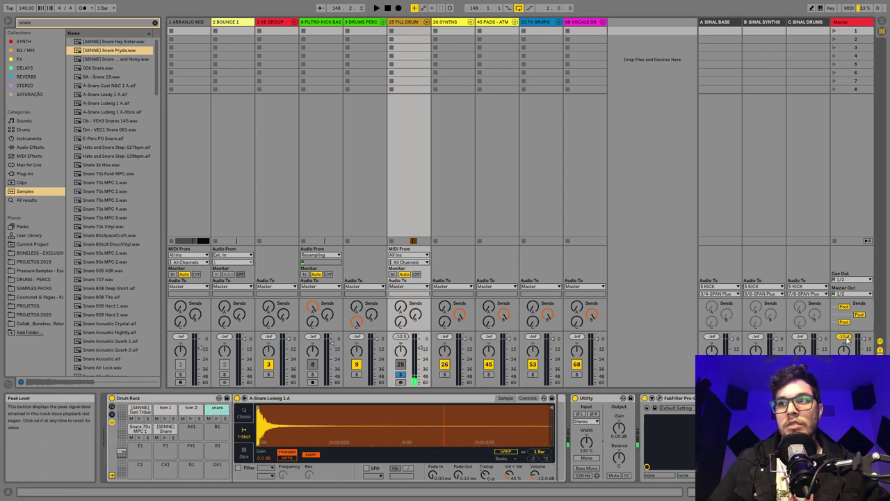
click(215, 423)
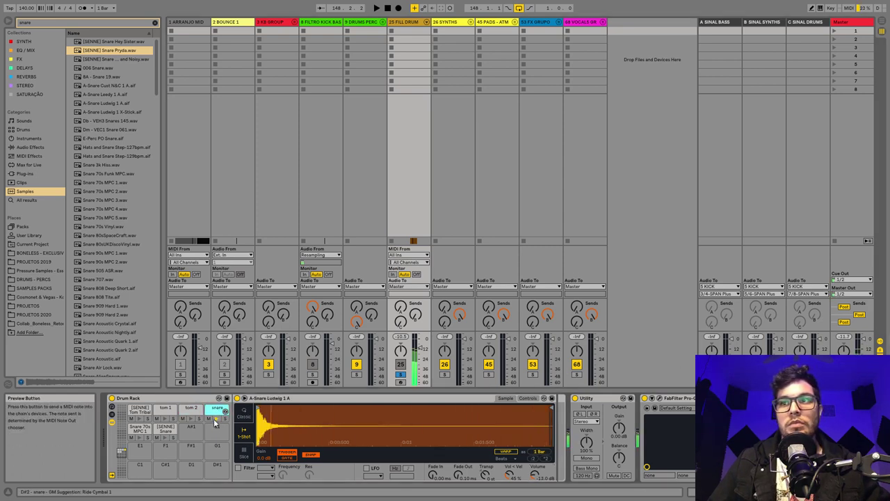
click(143, 427)
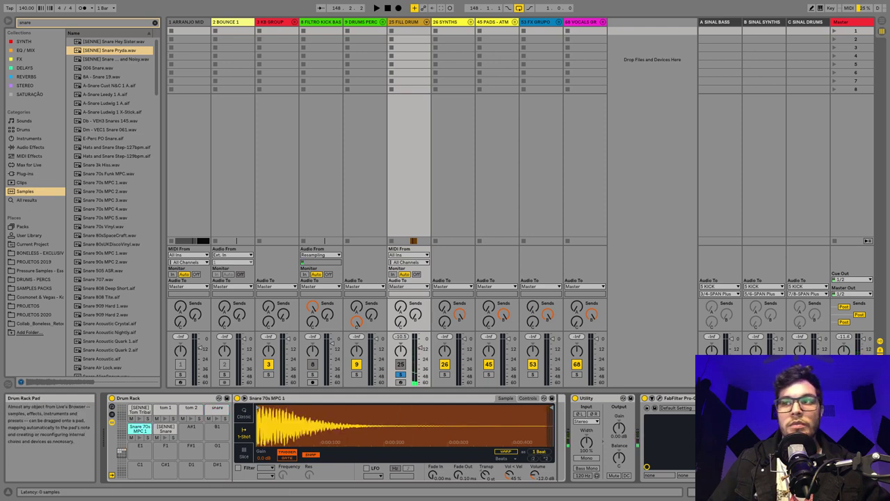
click(138, 440)
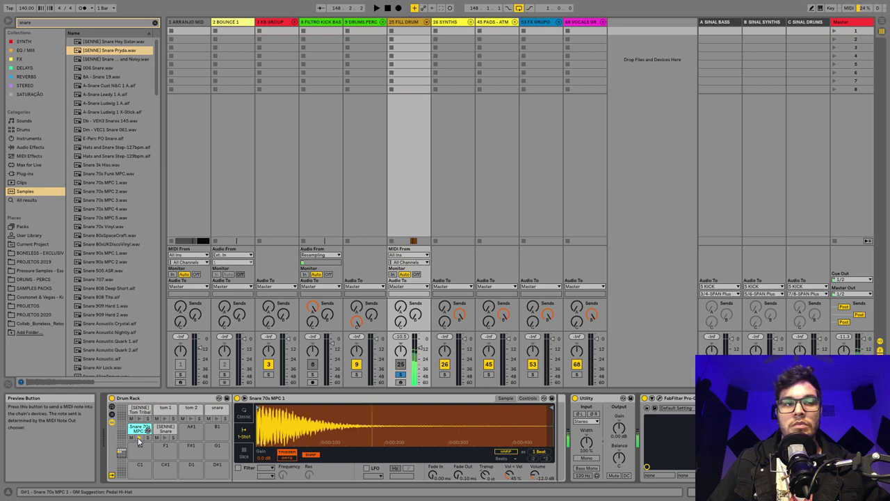
click(165, 428)
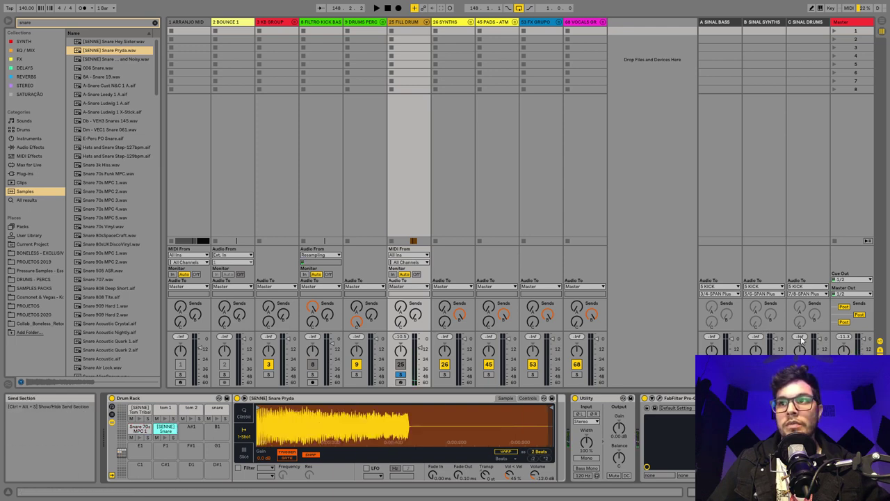
click(166, 438)
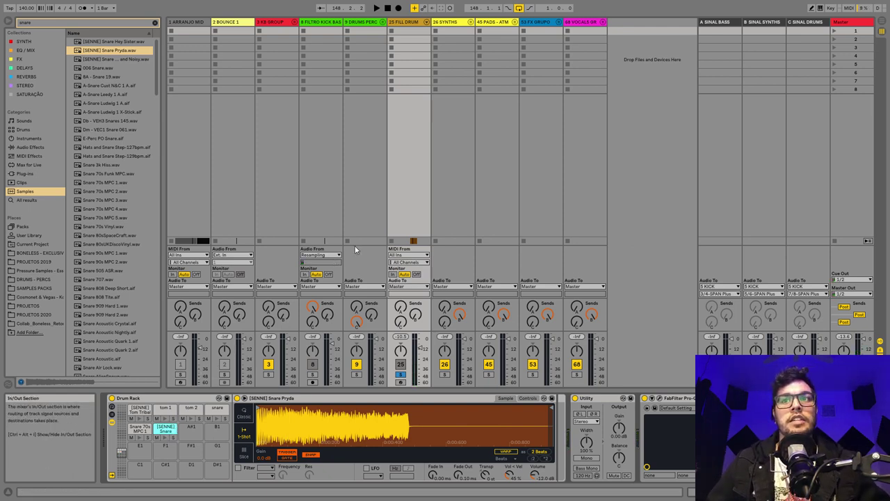
- Return to the Arrangement and briefly play the fill at bar 148
key(Tab)
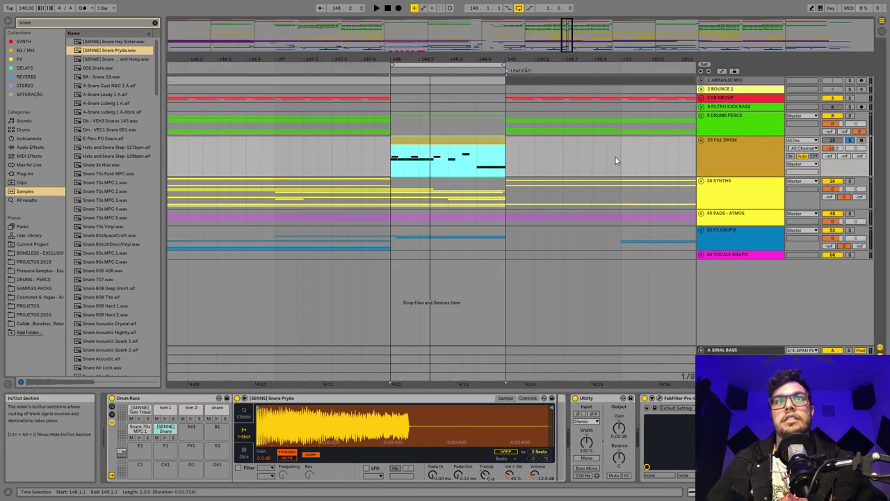
key(space)
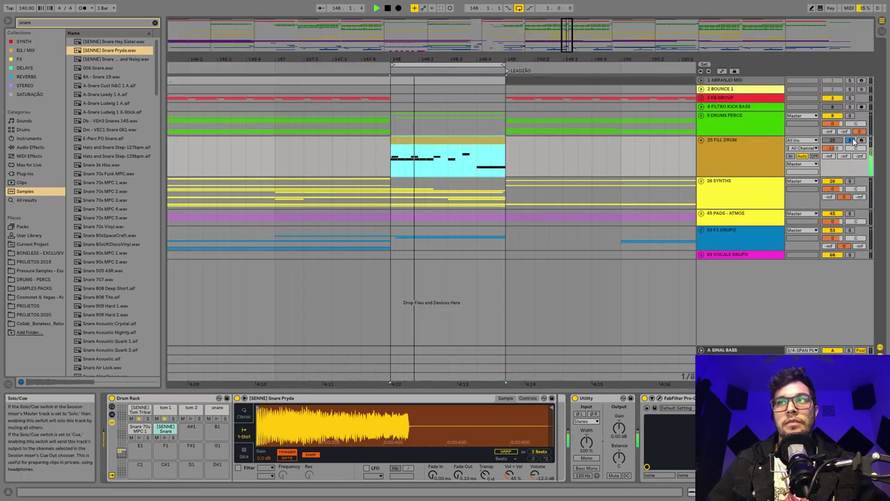
key(space)
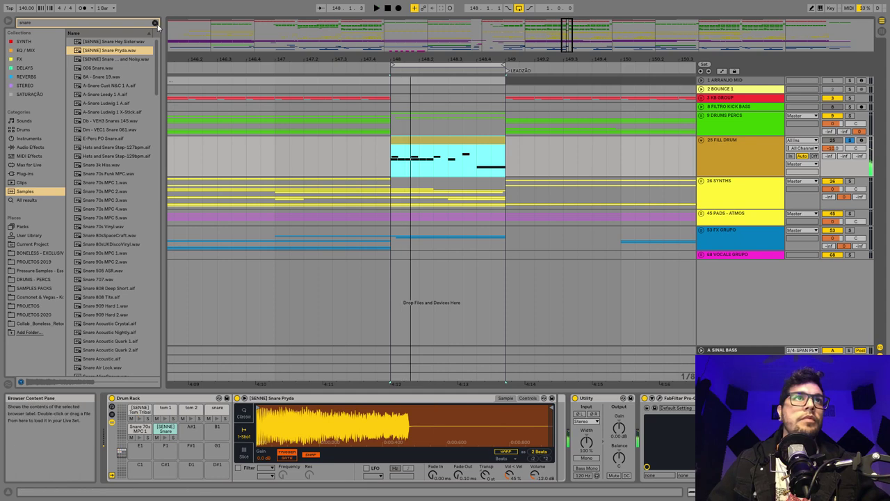
- Clear the sample search and load ValhallaVintageVerb_x64 from the REVERBS collection onto the FILL DRUM track
click(155, 22)
click(28, 50)
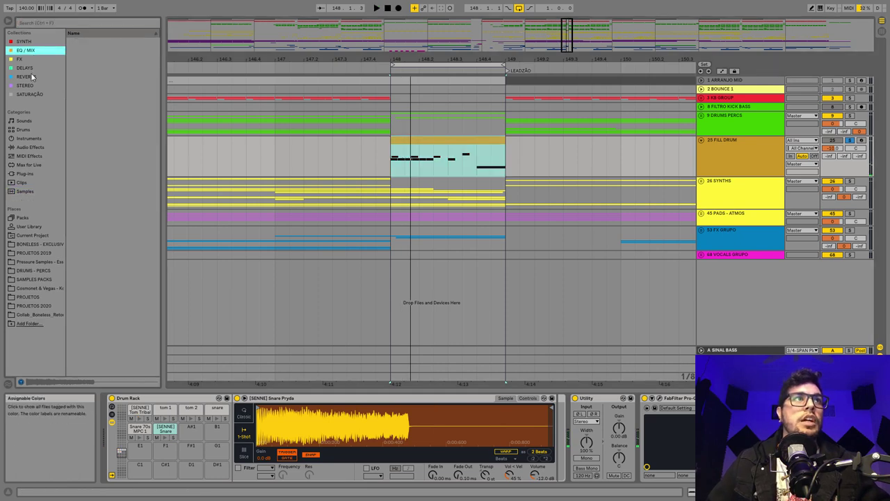
click(32, 76)
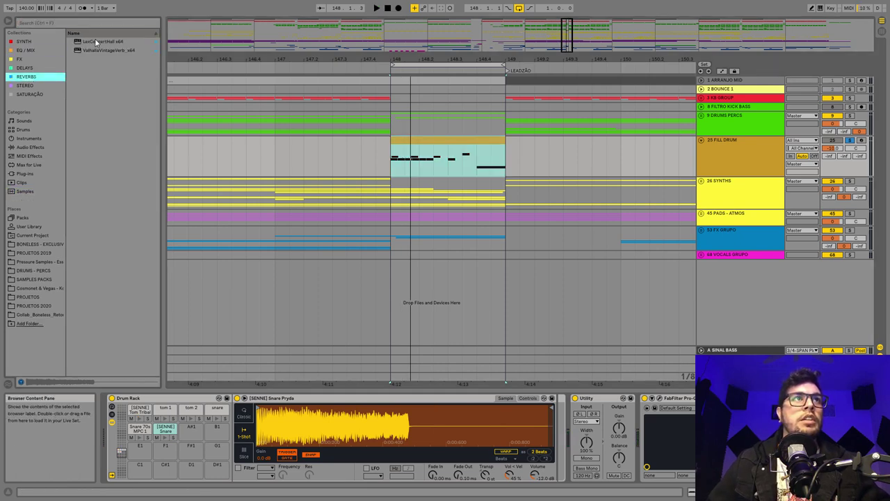
drag(102, 53, 161, 55)
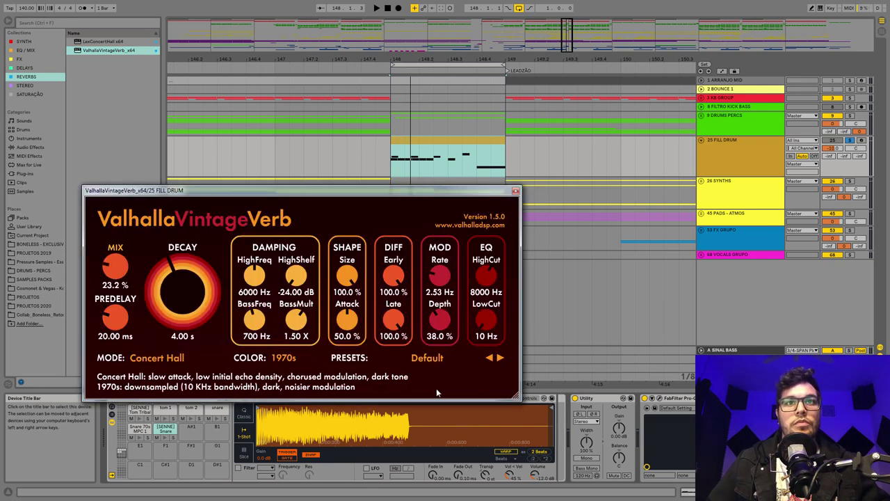
- Load the Small Ambience preset from the Ambiences category in ValhallaVintageVerb and play the fill
click(433, 357)
mouse_move(445, 322)
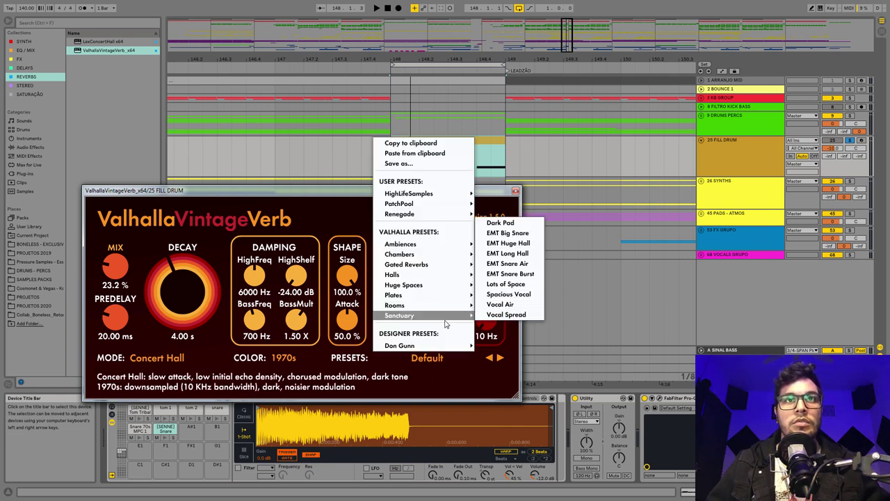
mouse_move(451, 245)
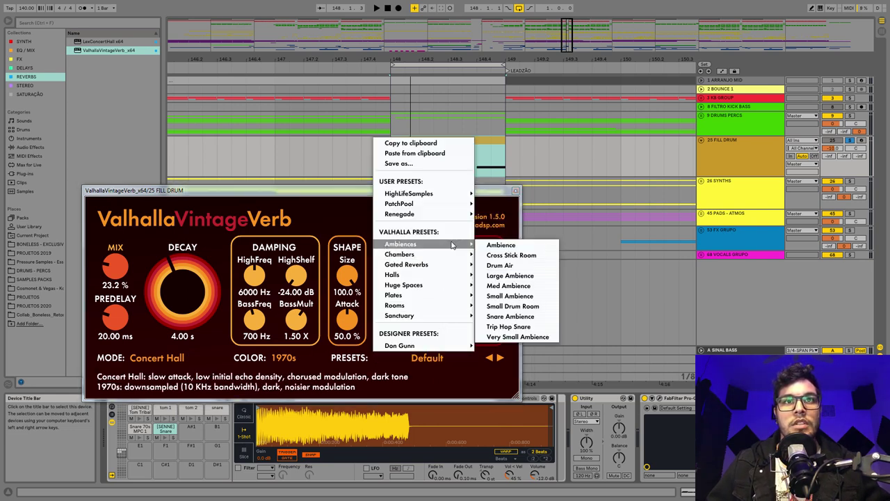
click(551, 297)
key(space)
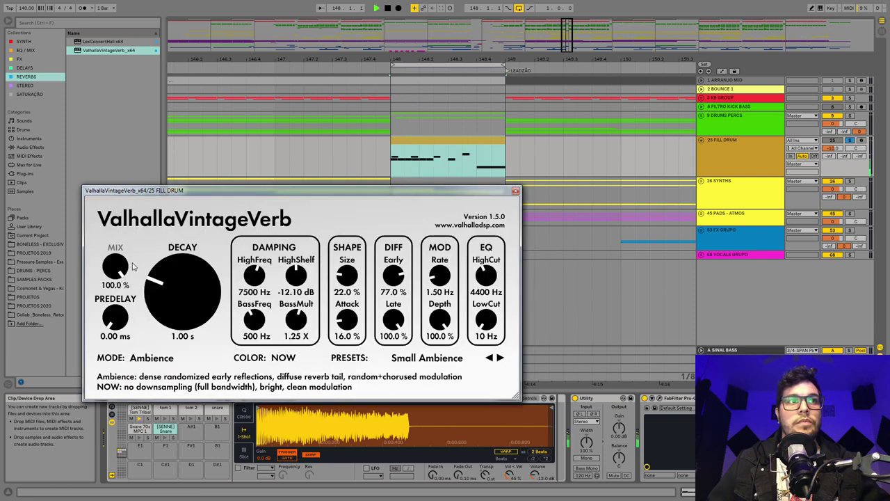
- Set the reverb's mix to about 15.2%, high cut to 8830 Hz, low cut to 560 Hz and decay to 1.48 s
key(space)
drag(116, 266, 117, 381)
key(space)
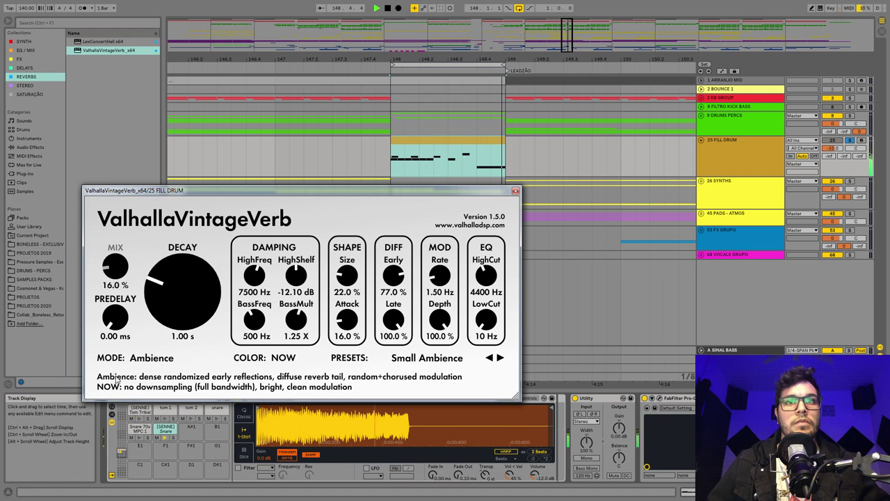
drag(490, 291, 491, 273)
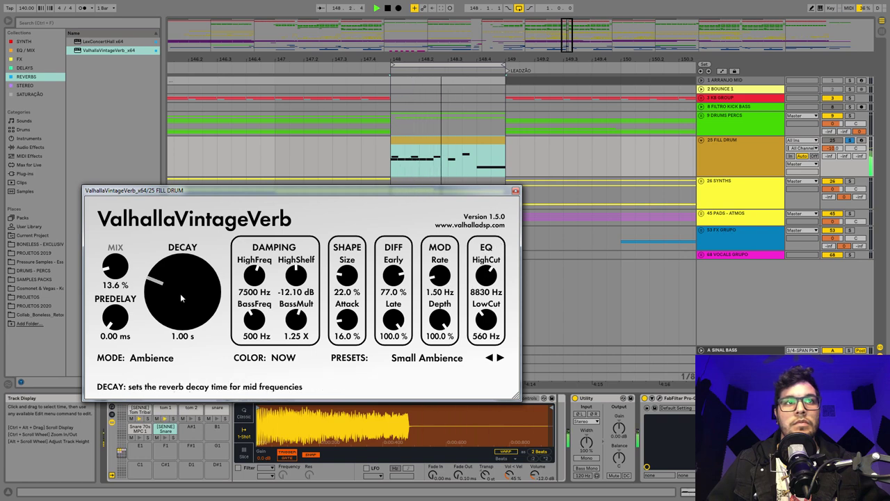
drag(118, 281, 119, 277)
drag(154, 305, 155, 300)
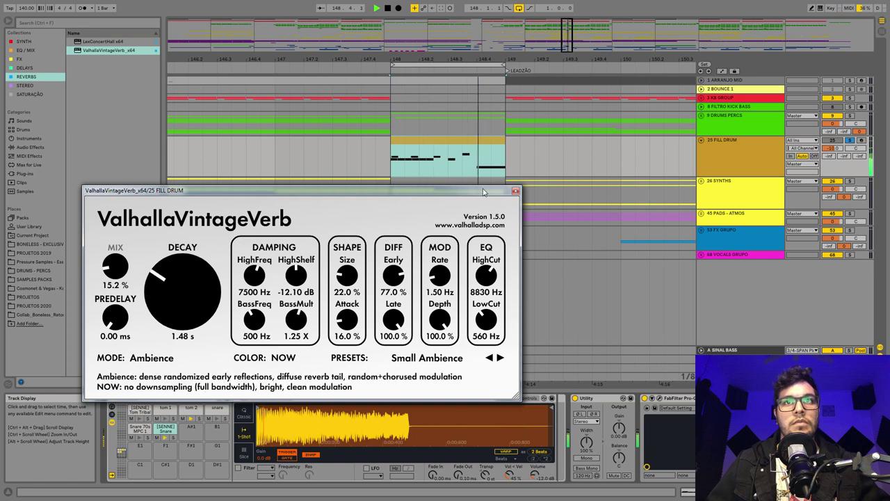
click(516, 191)
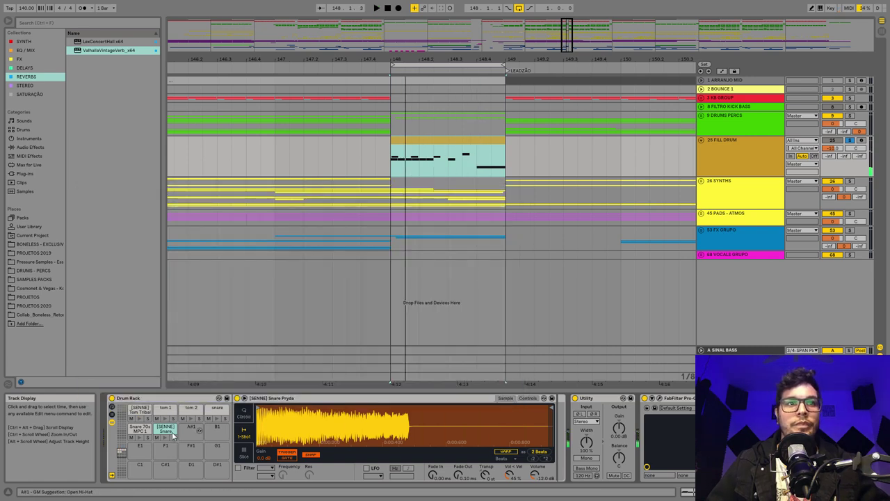
- Move the FILL DRUM track's FabFilter Pro-Q 3 low cut to about 85 Hz with Q about 0.82, and audition the fill
double_click(283, 402)
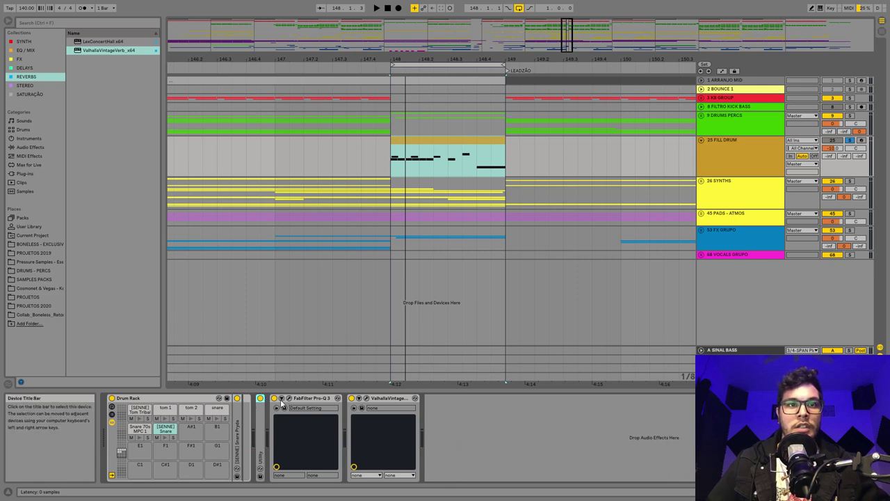
click(290, 398)
mouse_move(276, 226)
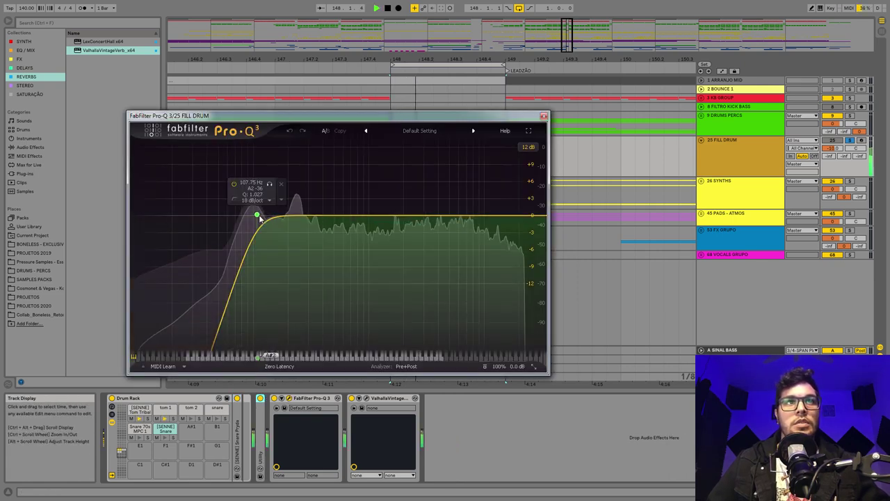
drag(257, 216, 247, 217)
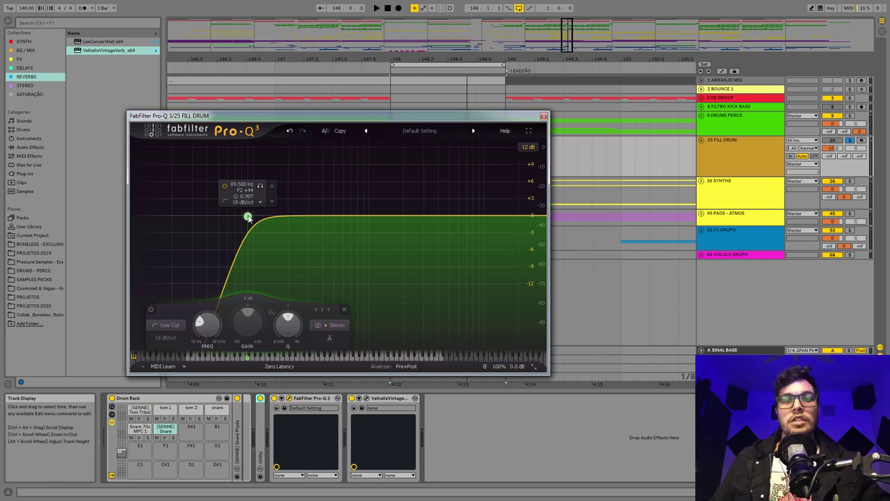
drag(247, 217, 246, 225)
key(space)
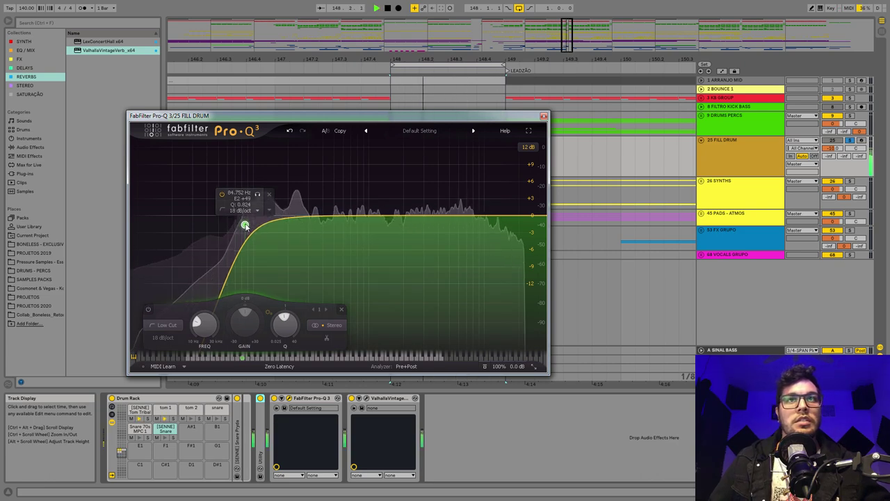
key(space)
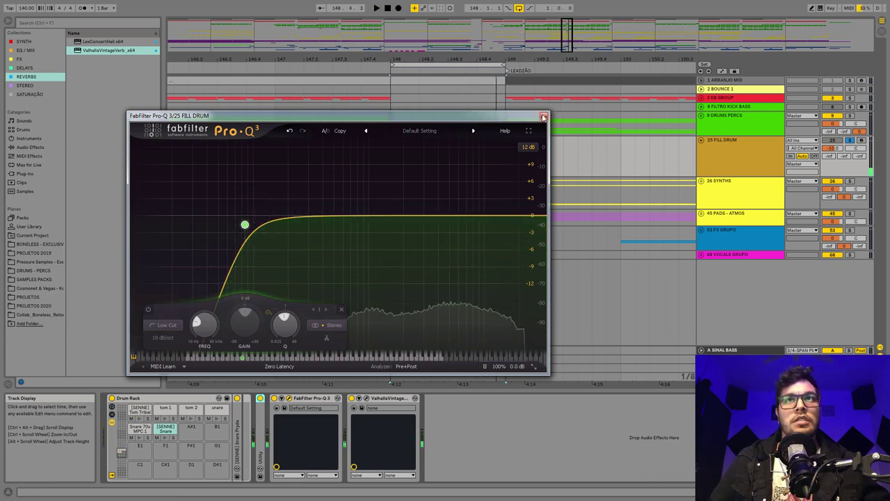
click(544, 115)
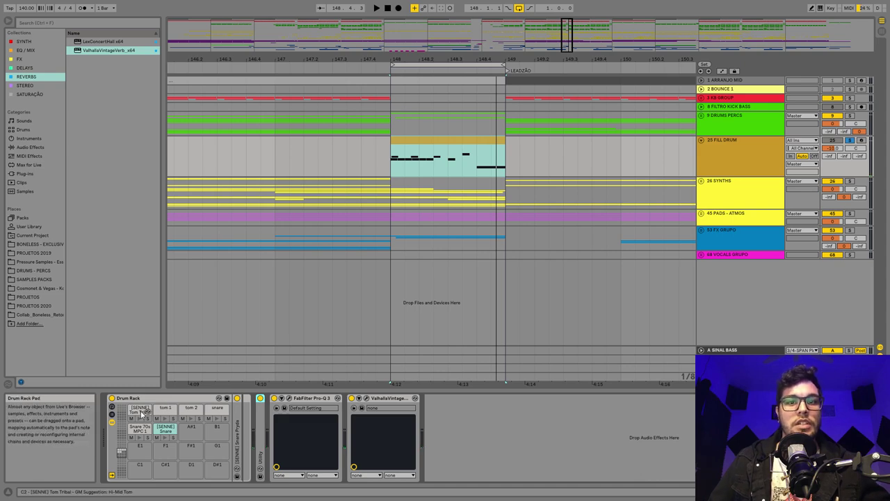
- Show the Drum Rack's chain list with the volume and pan of each pad
key(Tab)
key(Tab)
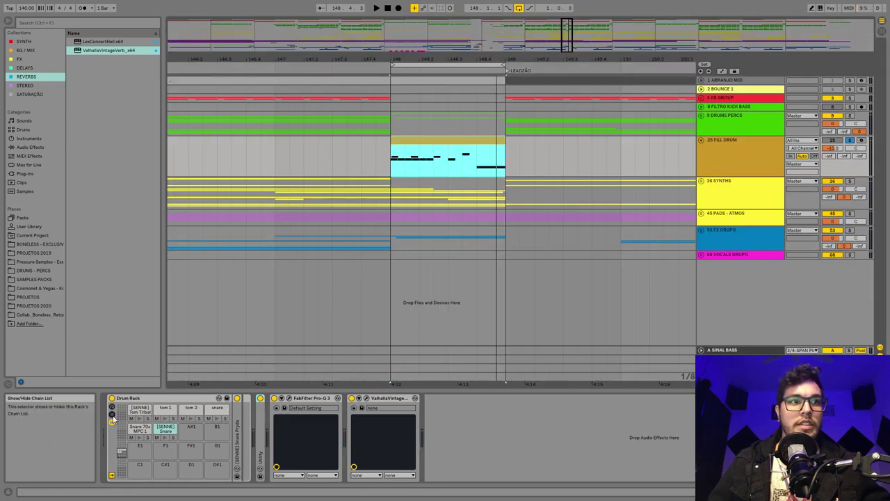
click(112, 416)
click(112, 416)
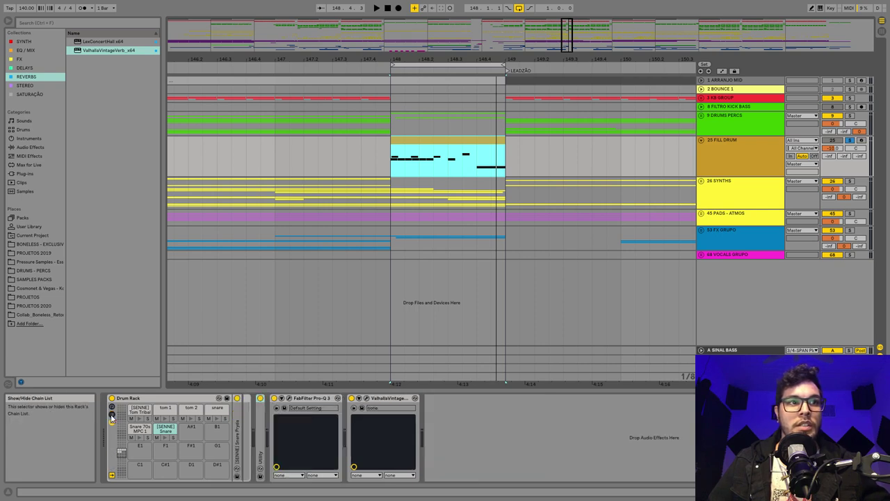
click(112, 416)
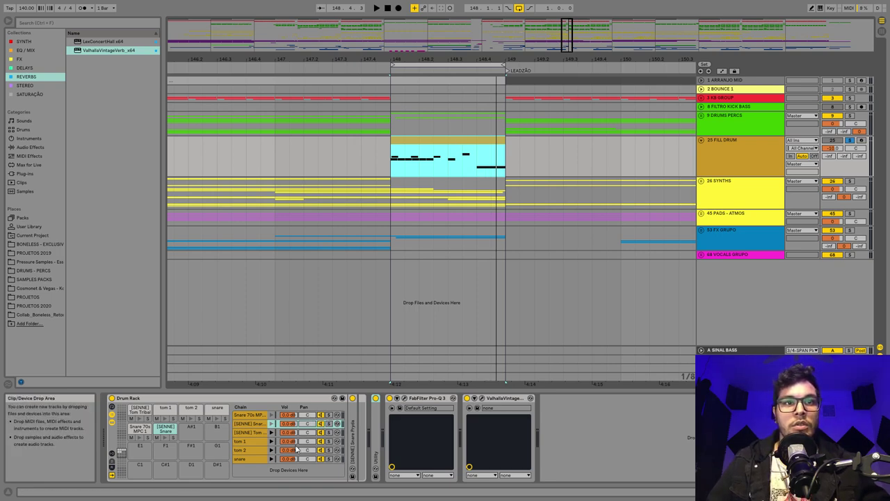
- Adjust the panning of the [SENNE] Tom Tribal, tom 1 and tom 2 chains off center while the fill plays
key(space)
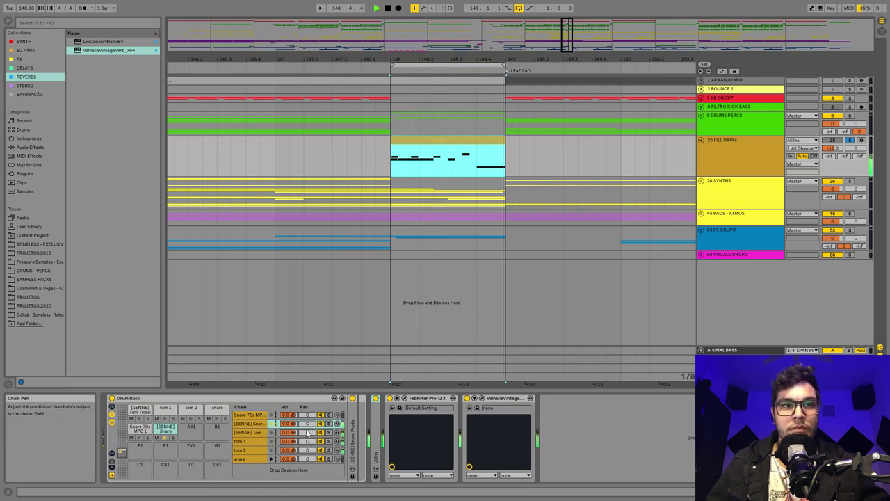
click(308, 433)
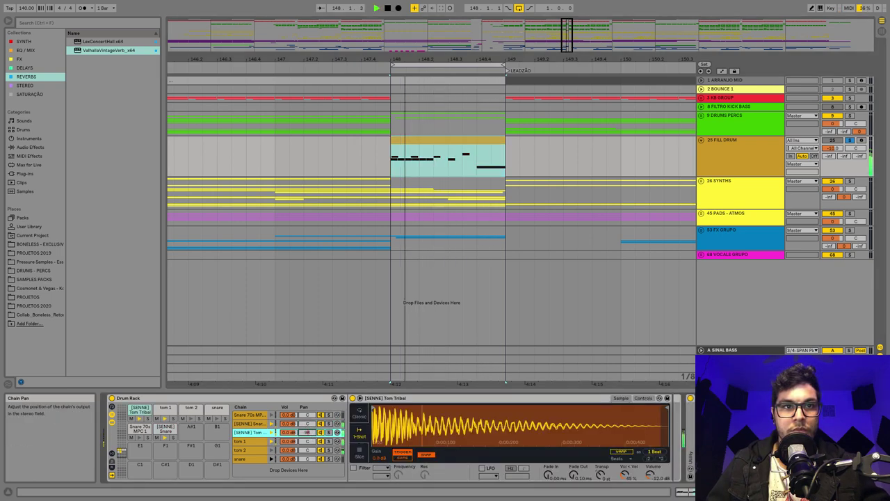
drag(308, 432, 310, 458)
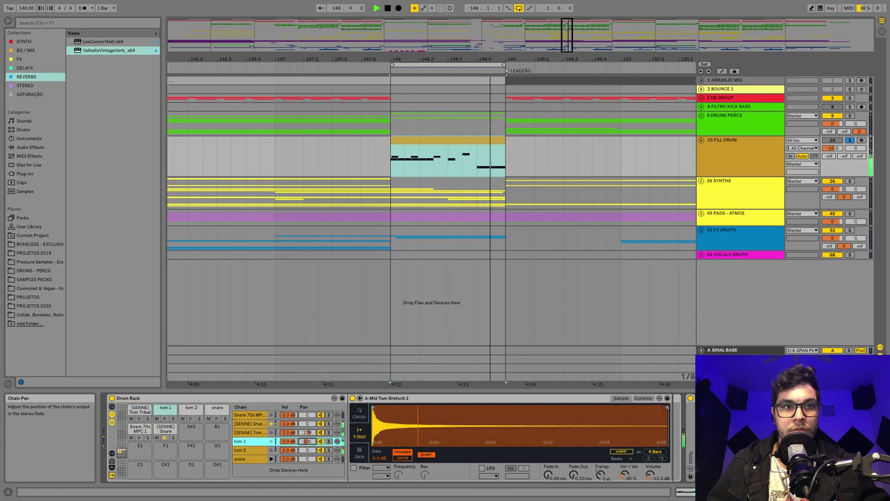
click(308, 451)
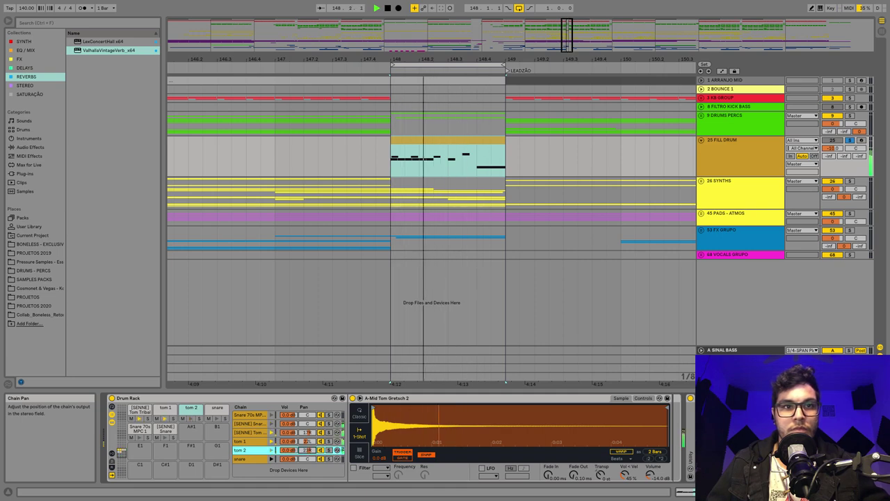
click(306, 441)
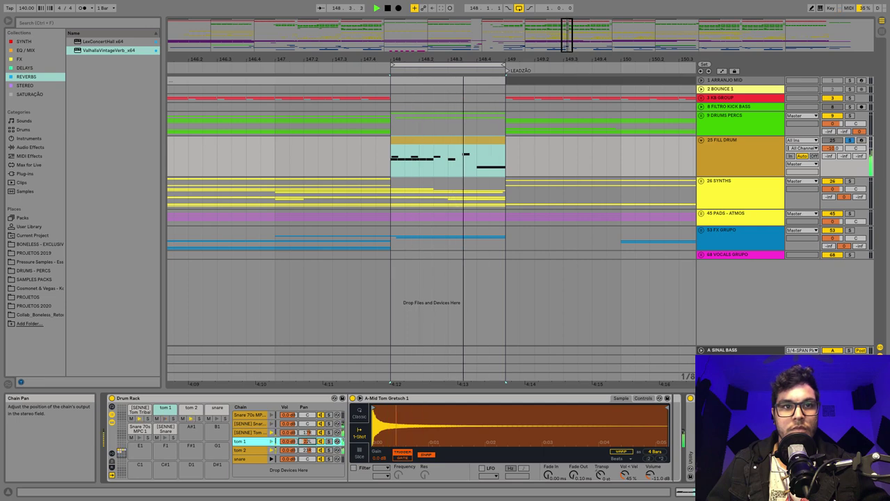
key(space)
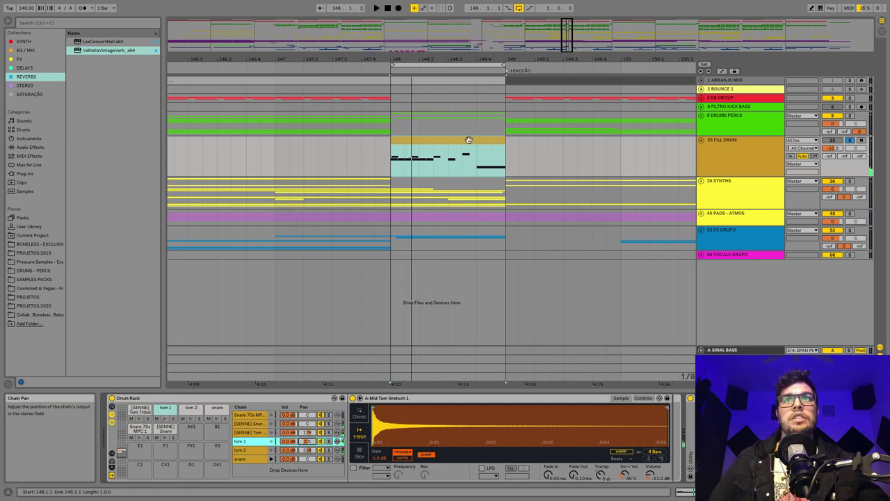
- Collapse the tom 1 sampler, FabFilter Pro-Q 3 and ValhallaVintageVerb devices, and select the fill clip at bar 148
double_click(431, 402)
double_click(432, 401)
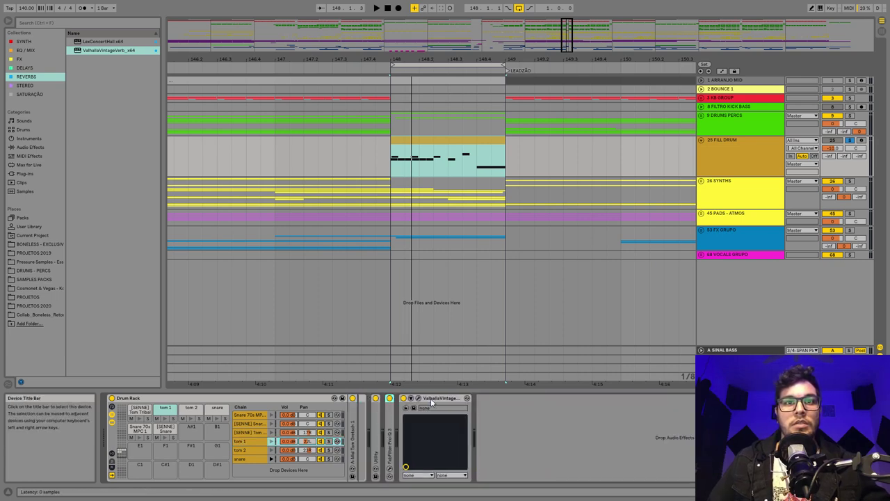
double_click(438, 400)
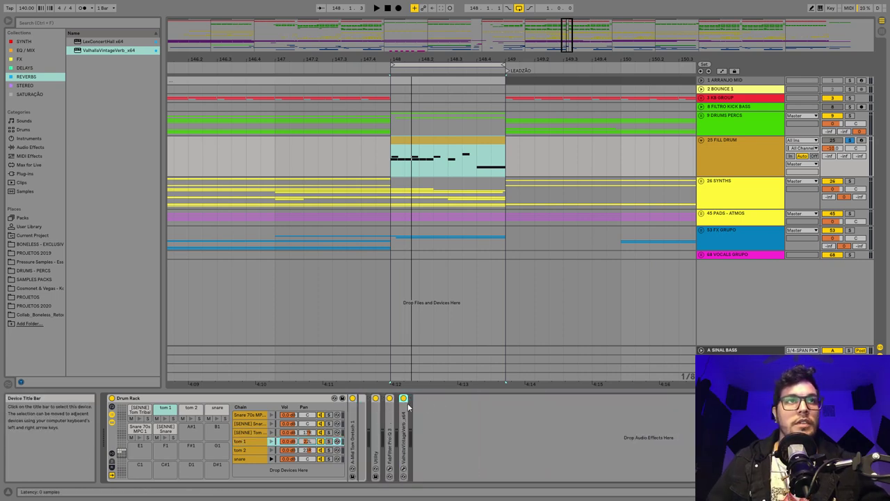
click(485, 171)
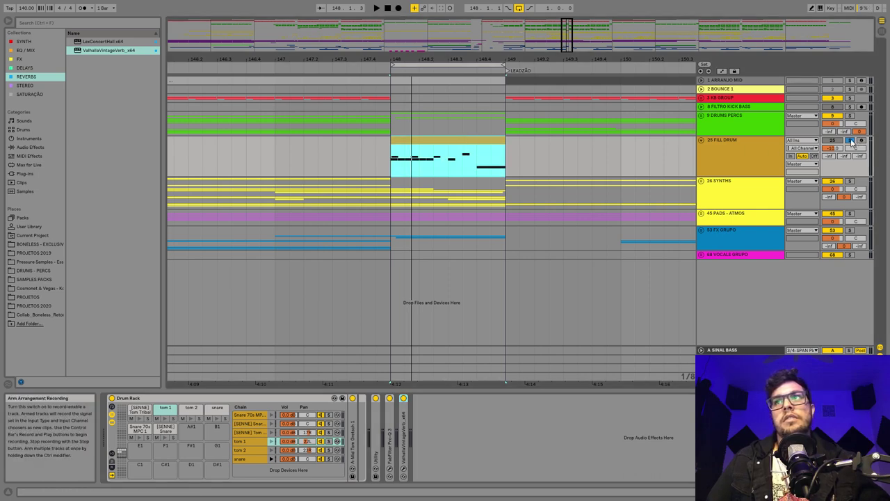
- Search all browser results for CLOSED and preview the [SENNE] Old School closed hat sample
click(32, 24)
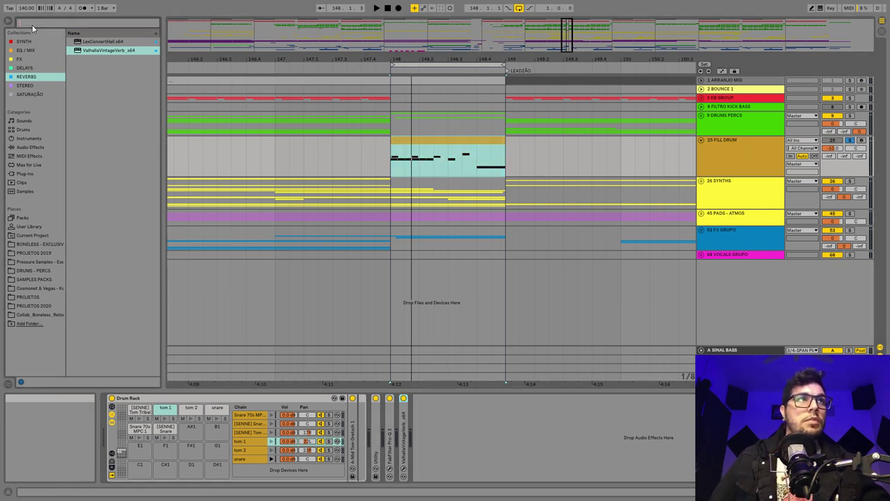
text(CLOSE)
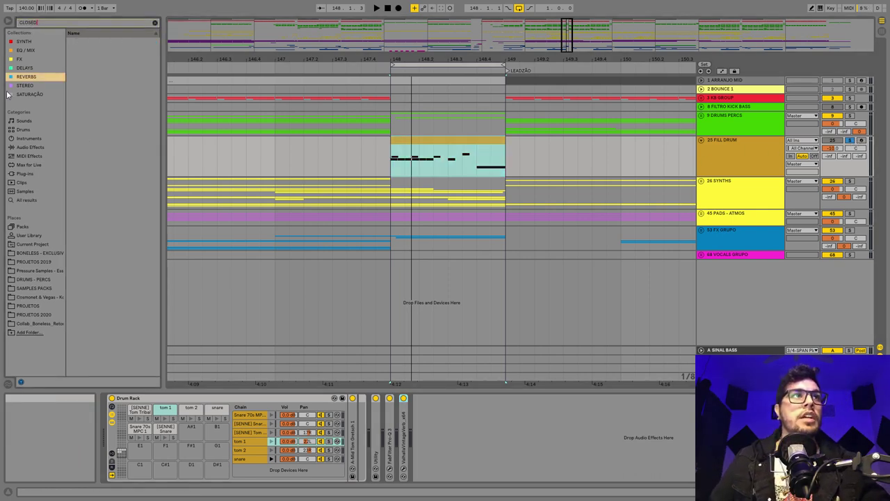
text(D)
click(26, 199)
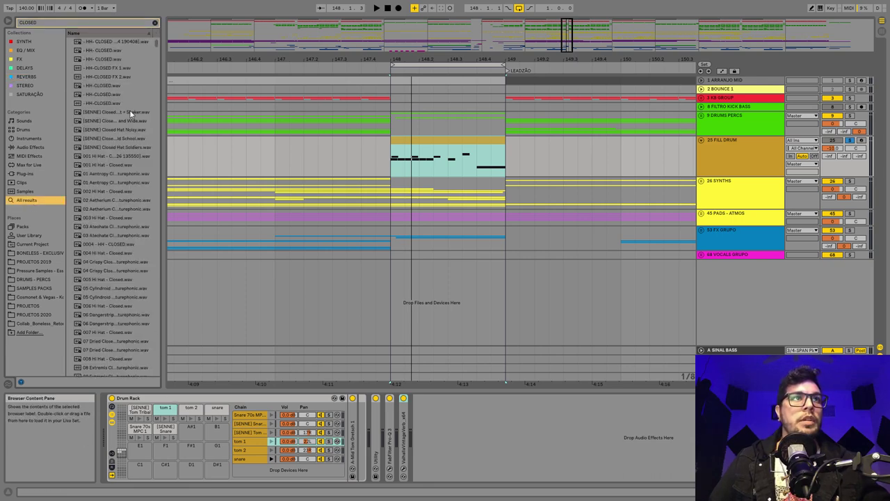
click(129, 140)
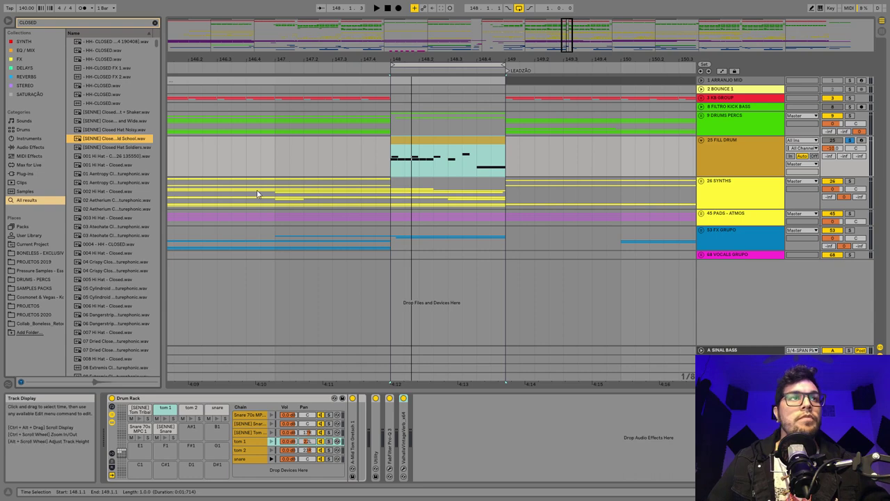
- Load the Abm - VEH2 Closed Hihats - 032 sample onto the empty A#1 pad of the Drum Rack and audition it
drag(157, 41, 155, 102)
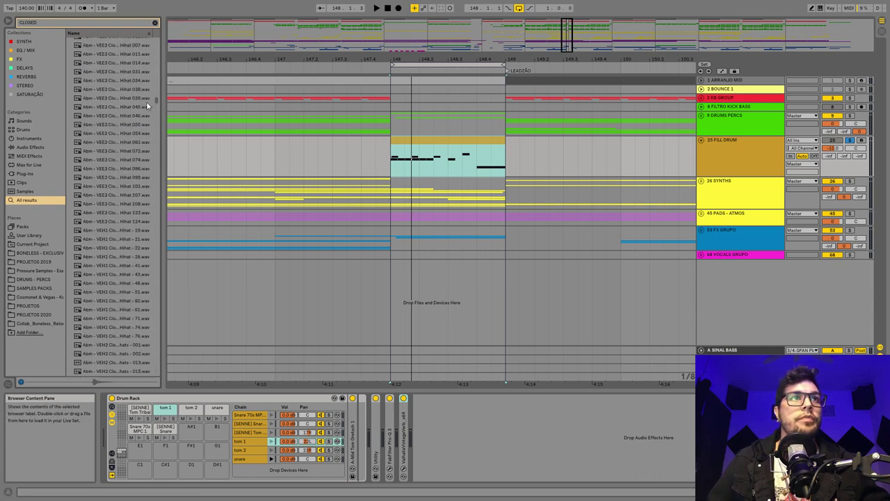
click(110, 345)
click(111, 337)
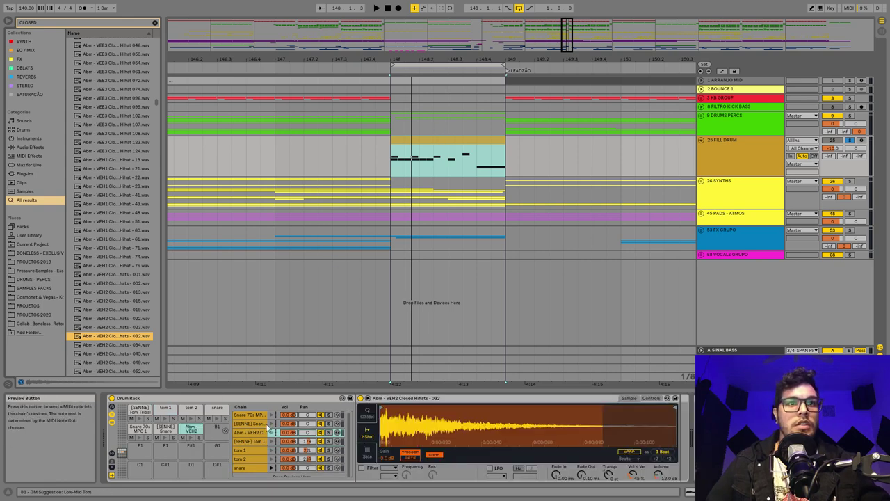
double_click(190, 432)
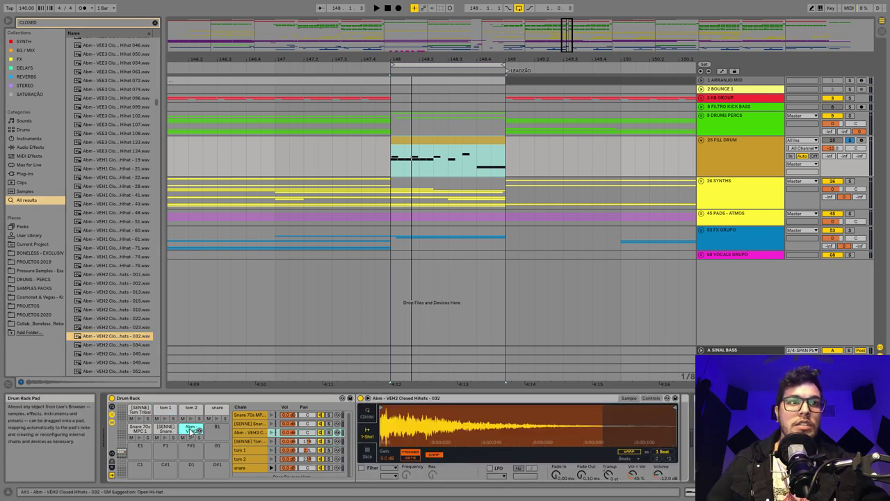
double_click(190, 431)
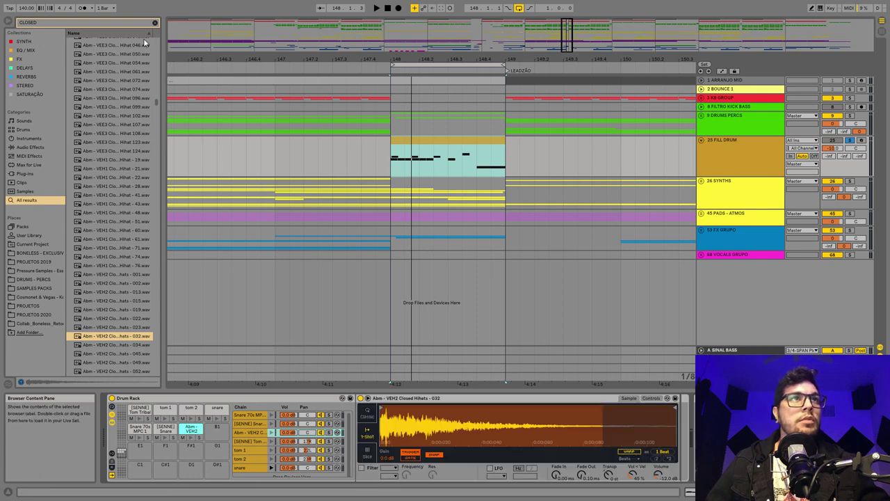
- Add FabFilter Pro-Q 3 to the closed hi-hat chain and give it a low cut at about 1745 Hz
click(154, 22)
click(39, 51)
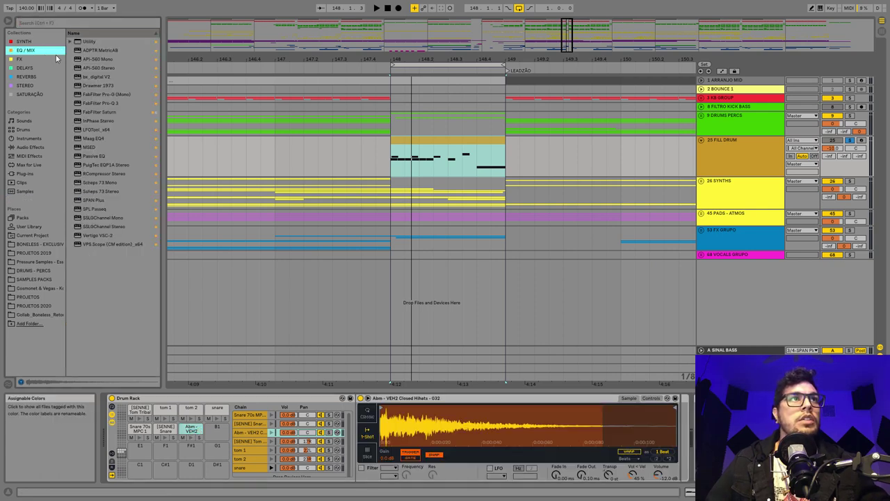
click(107, 103)
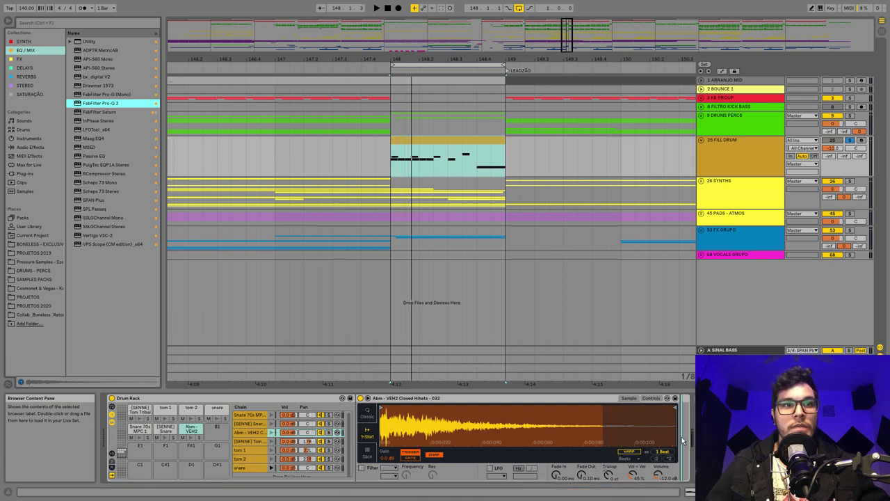
click(244, 432)
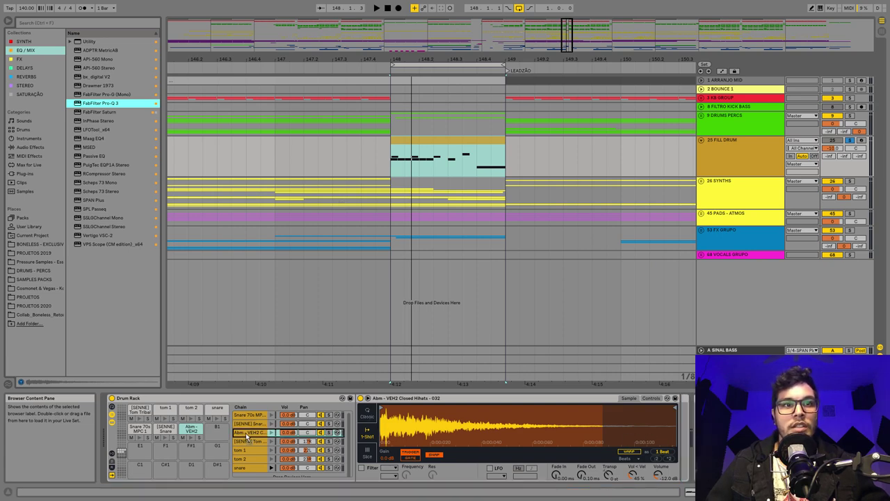
mouse_move(246, 436)
mouse_down()
mouse_move(250, 467)
mouse_move(257, 434)
mouse_up()
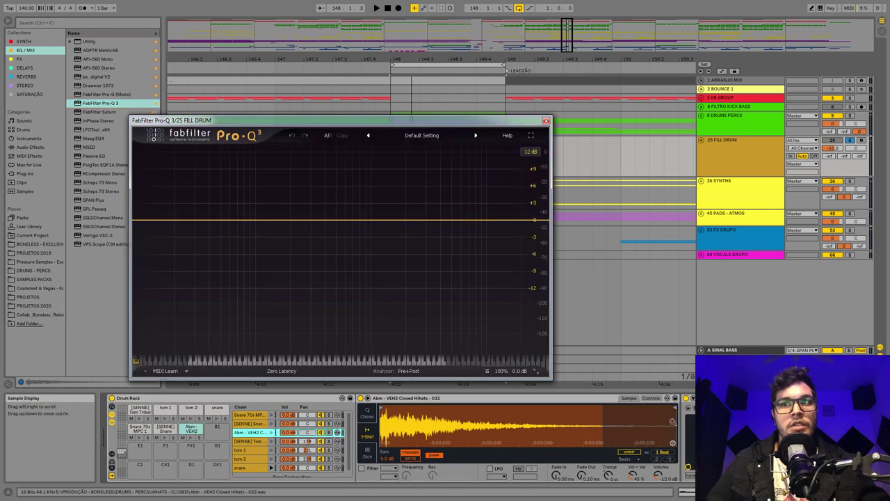
drag(147, 222, 398, 224)
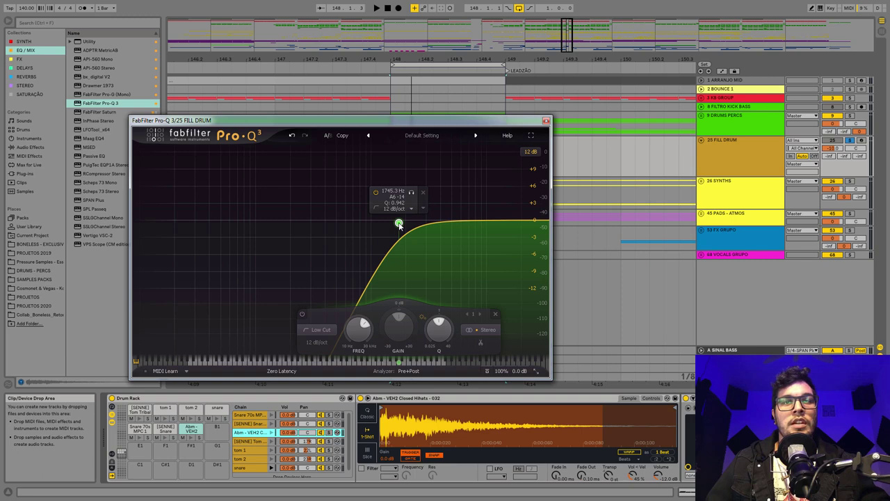
click(545, 120)
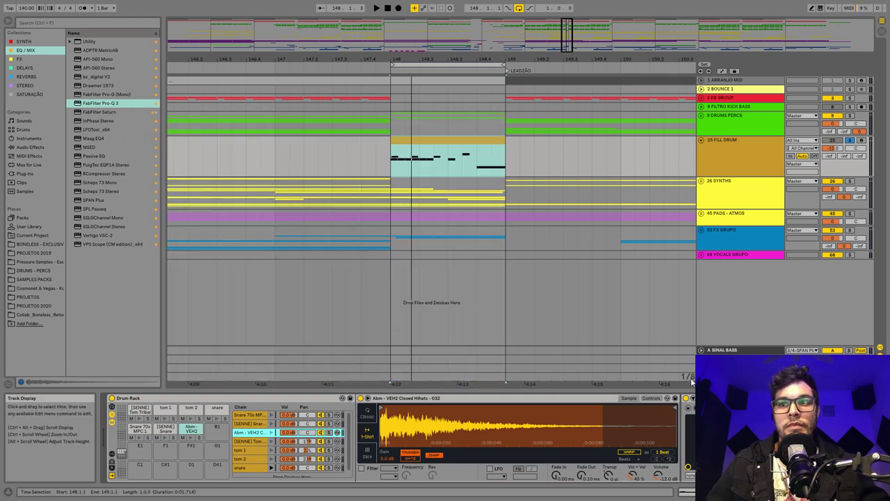
- In the looping fill clip, add closed hi-hat notes at 1.1.3 and 1.3.3, each one grid step long
double_click(462, 154)
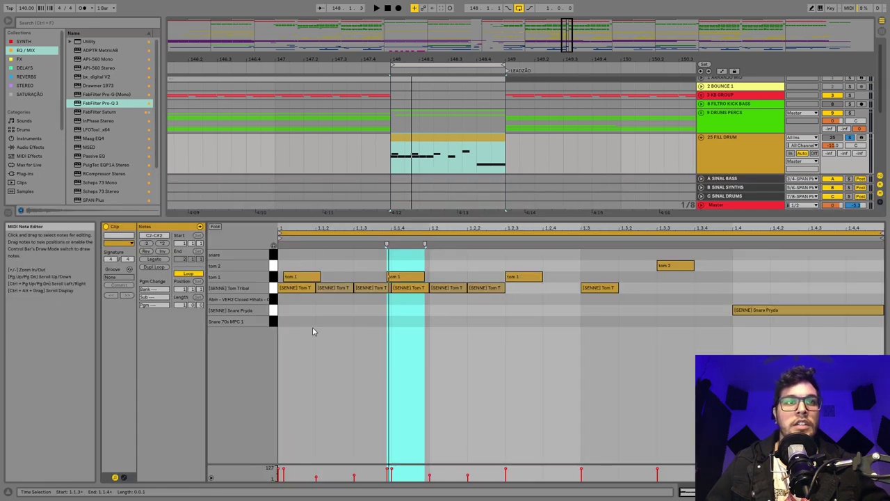
key(space)
key(space)
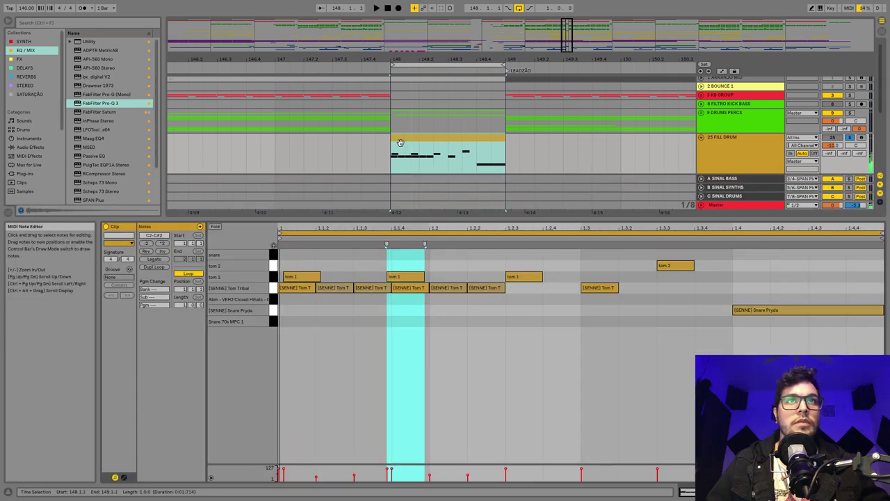
click(404, 137)
key(space)
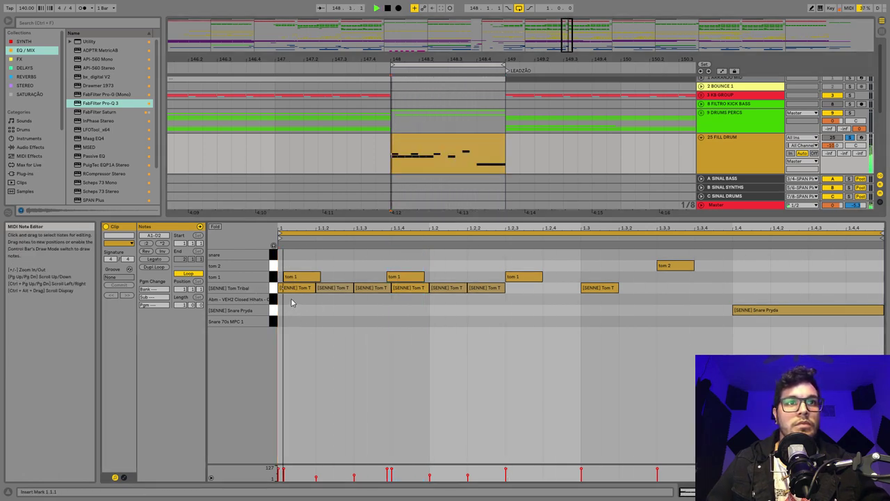
double_click(292, 304)
drag(292, 303, 364, 304)
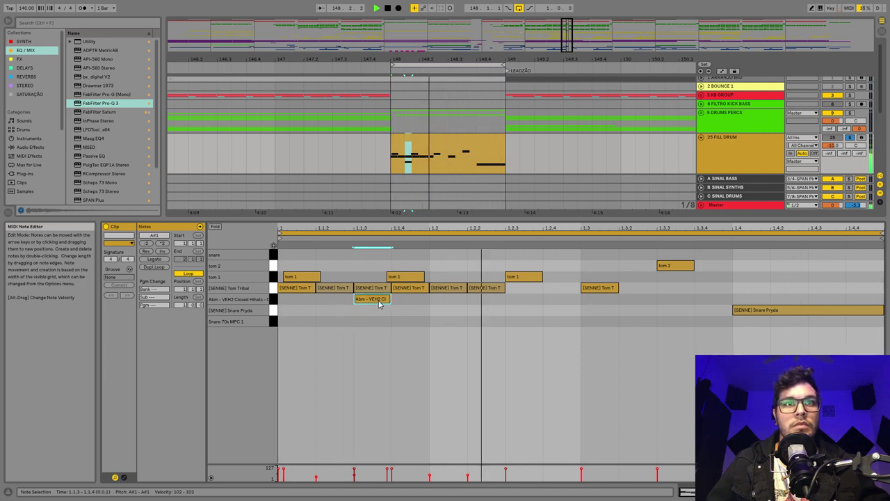
drag(380, 304, 680, 302)
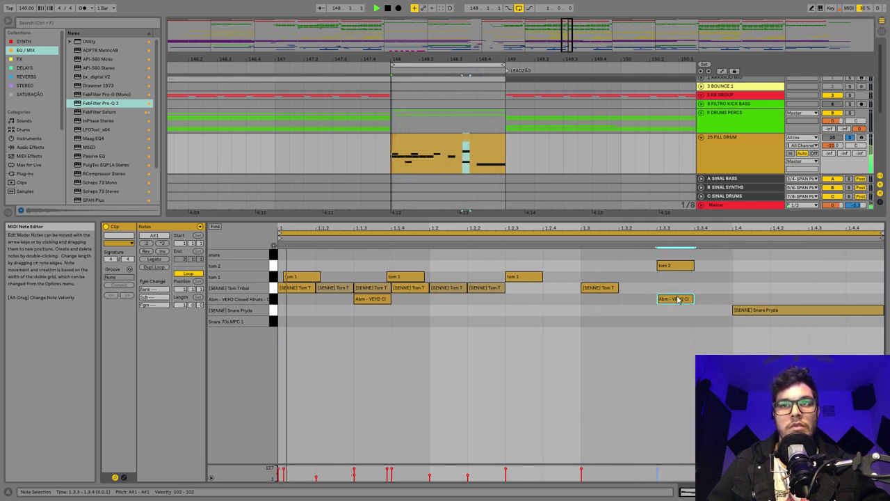
- Reopen the FILL DRUM devices and lower the closed hi-hat chain's volume in the Drum Rack
double_click(740, 142)
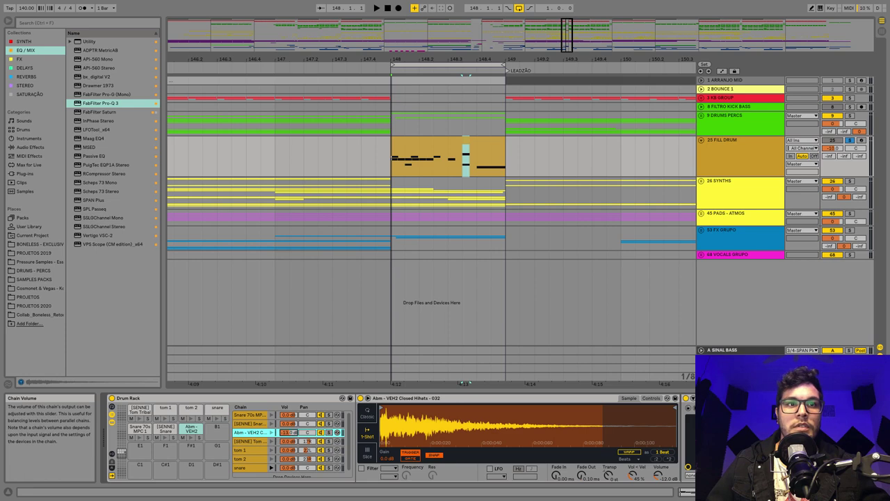
drag(288, 433, 288, 426)
key(space)
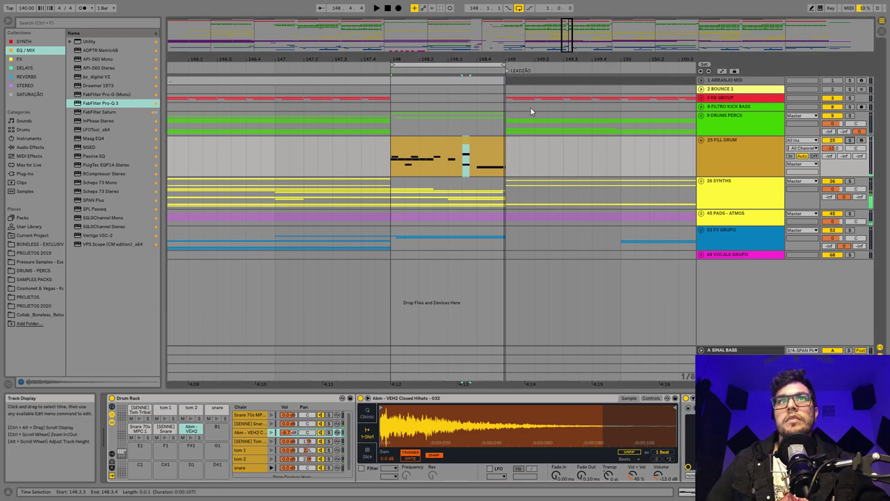
- Check the FILL DRUM peak level in the mixer and set the track volume to -11.0 dB
drag(554, 59, 390, 21)
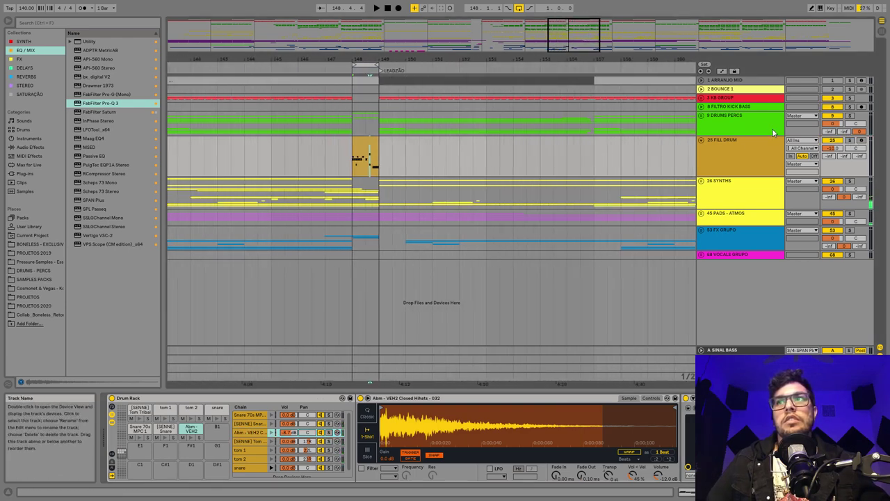
key(Tab)
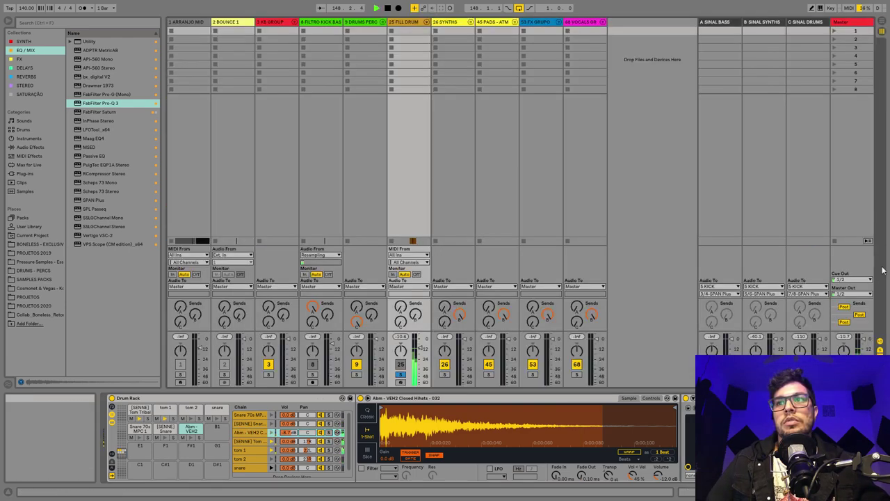
key(Tab)
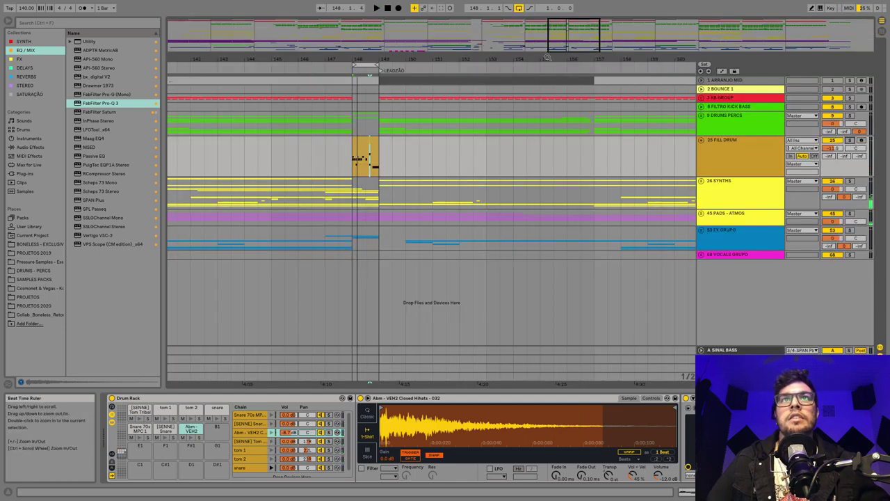
- Play the arrangement from bar 145 with the loop off to hear the fill in context
mouse_move(547, 62)
mouse_down()
mouse_move(407, 59)
mouse_move(441, 57)
mouse_up()
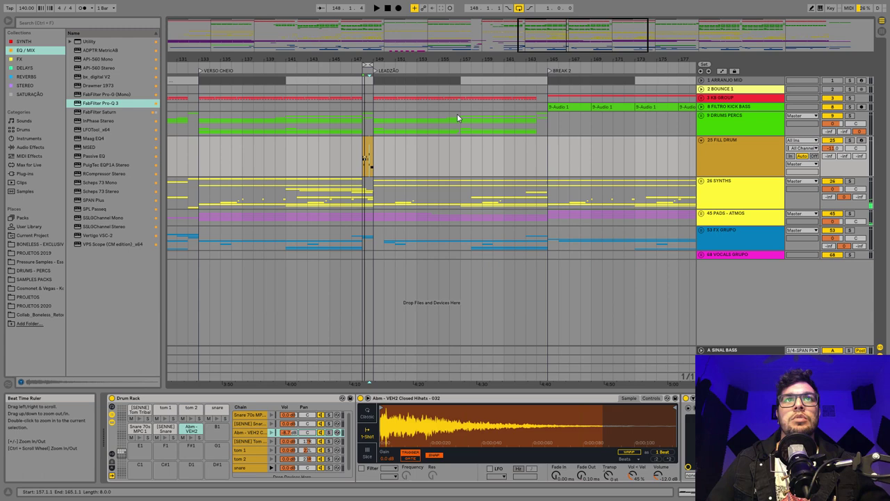
click(330, 154)
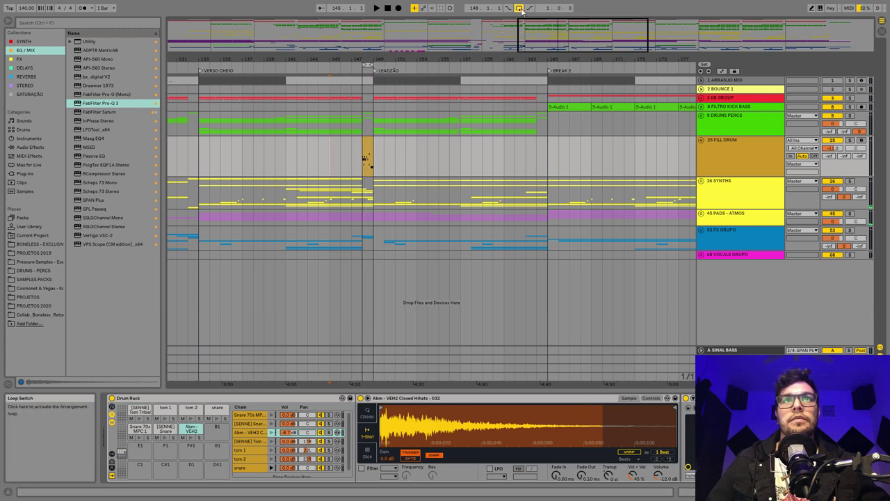
key(space)
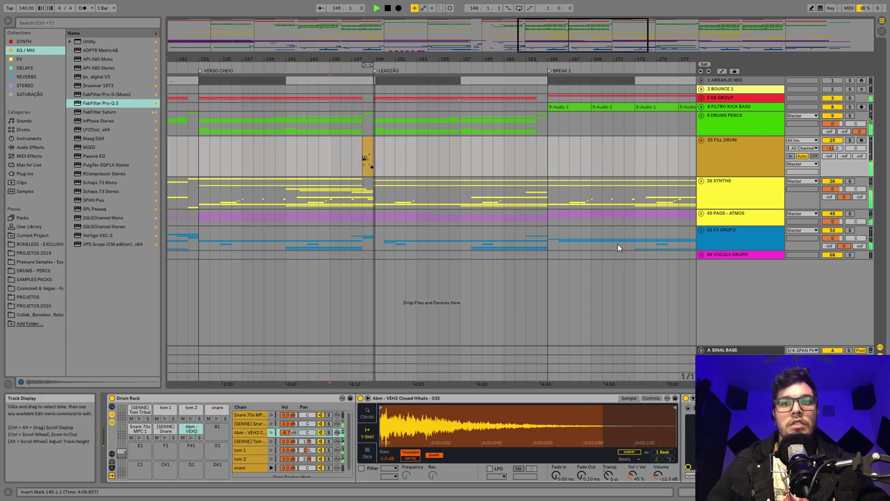
key(space)
- Solo the FILL DRUM track and enter a louder track volume
click(849, 141)
click(838, 150)
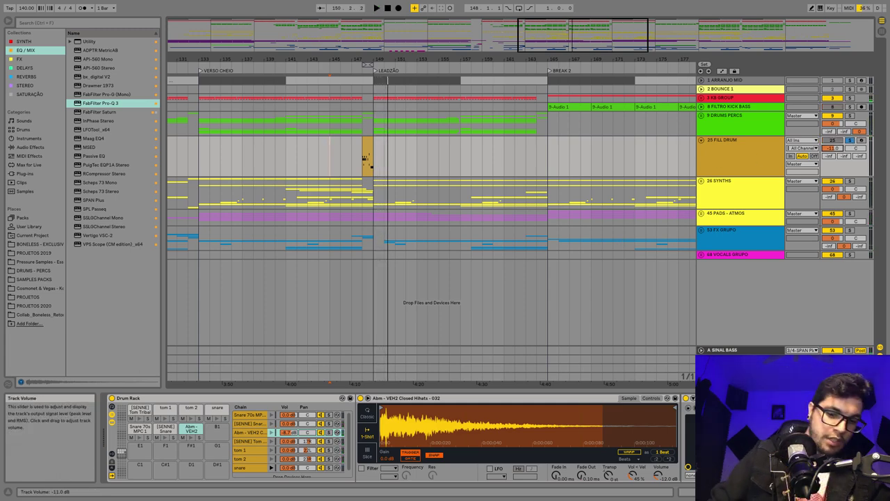
text(-)
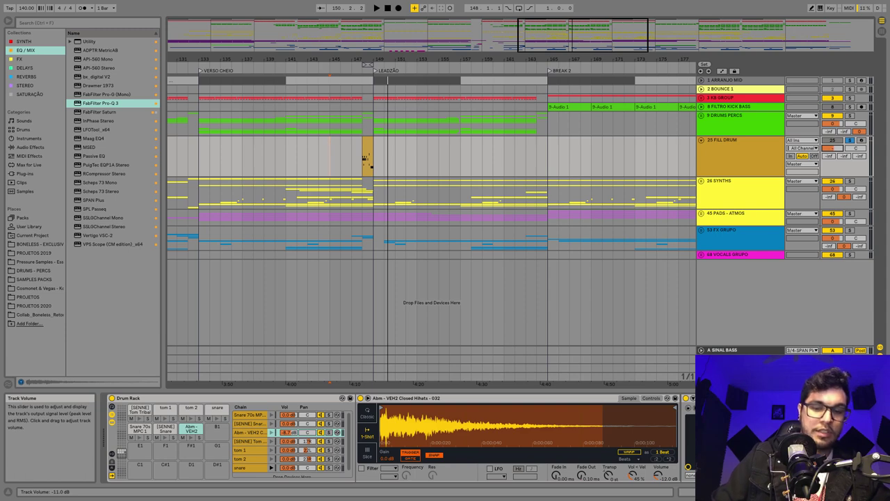
click(761, 167)
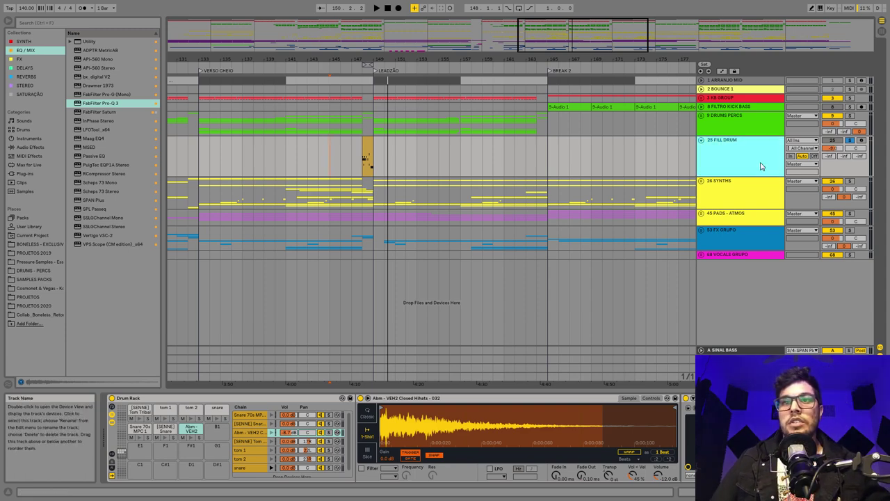
- Collapse the Drum Rack, add Saturator after ValhallaVintageVerb on FILL DRUM, and select the fill clip at bar 148
double_click(395, 399)
double_click(303, 399)
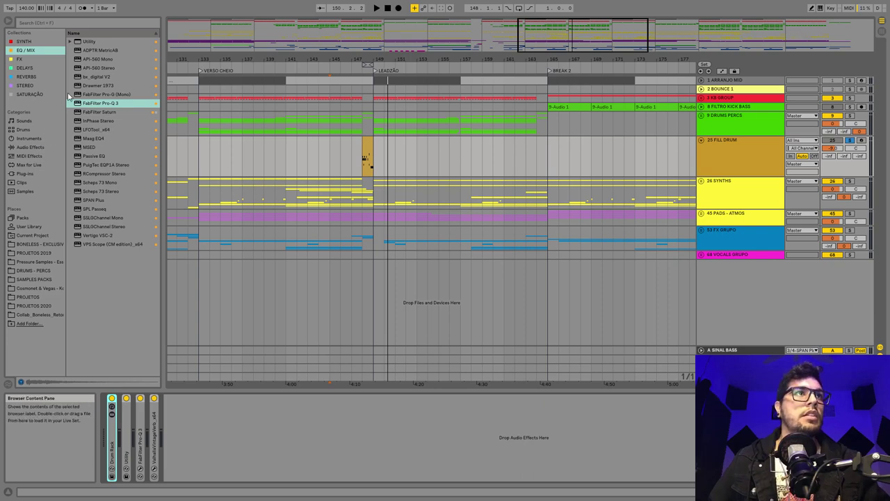
click(50, 148)
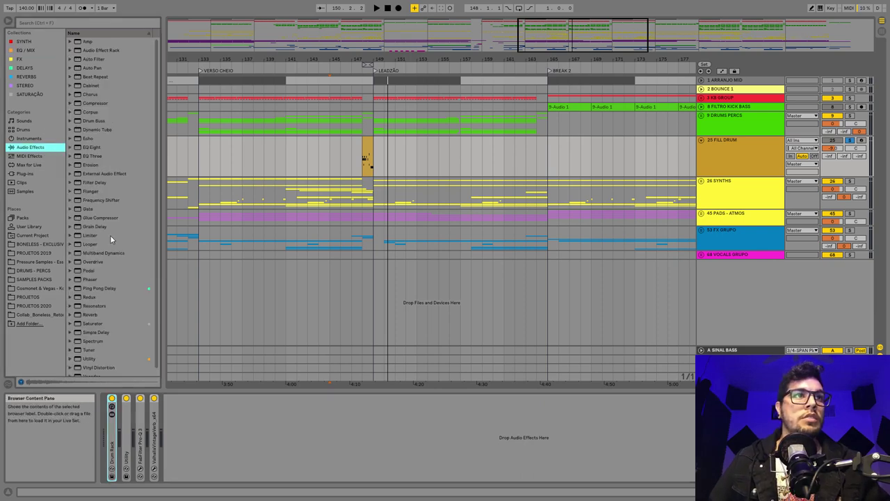
click(97, 324)
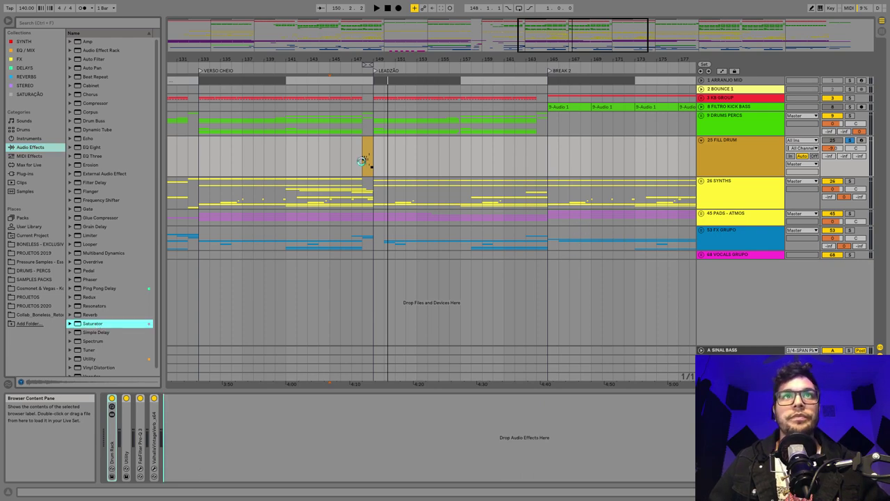
drag(361, 160, 364, 159)
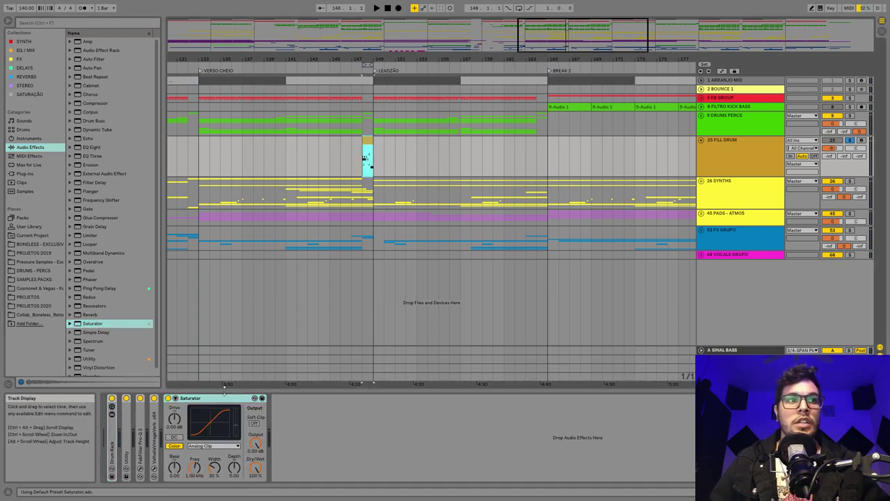
- Expand the Drum Rack and inspect the samplers of the closed hi-hat, snare and [SENNE] Snare pads
click(113, 416)
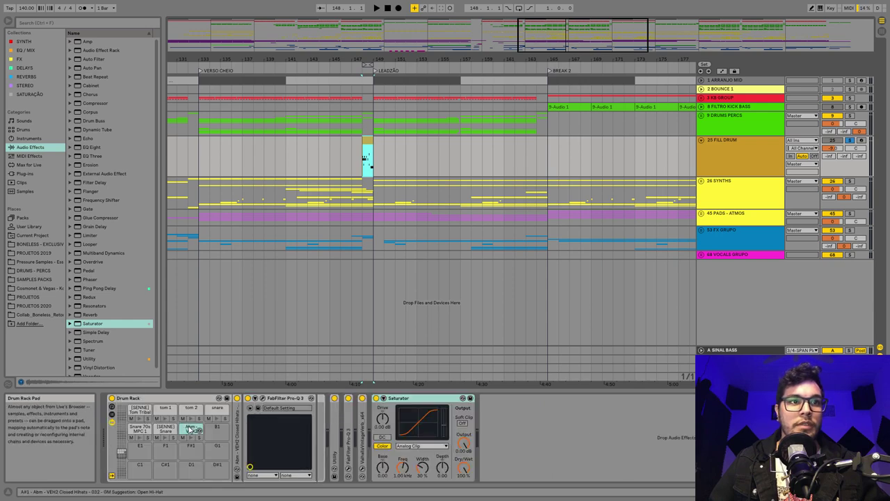
click(186, 427)
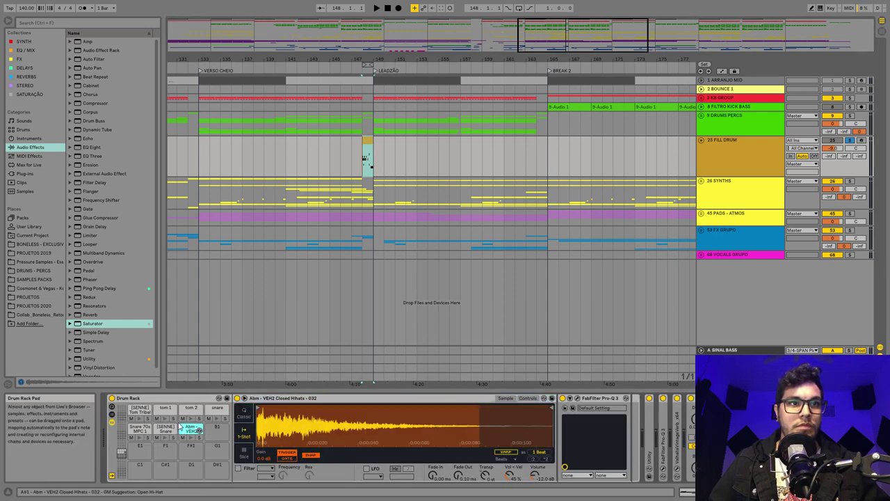
click(216, 410)
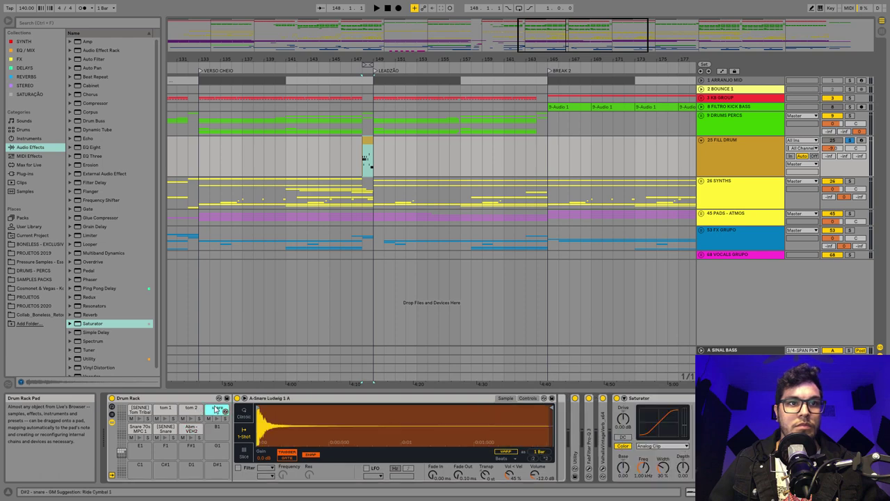
click(166, 427)
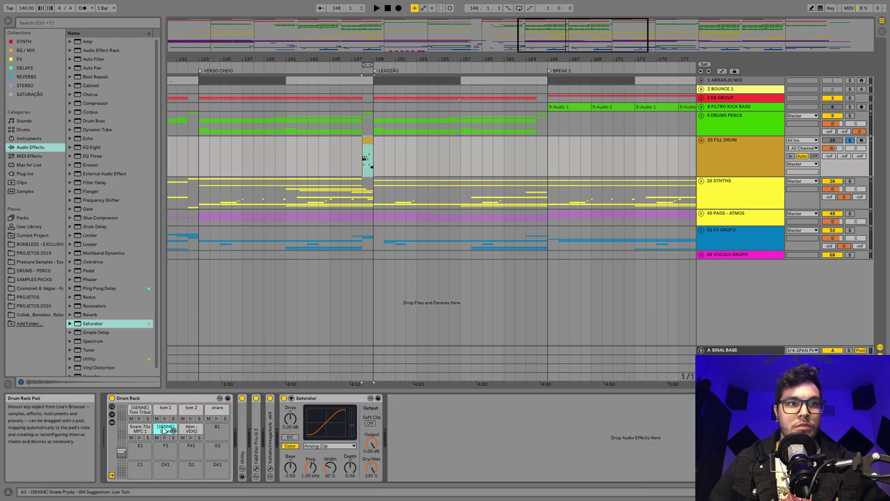
click(238, 436)
double_click(239, 436)
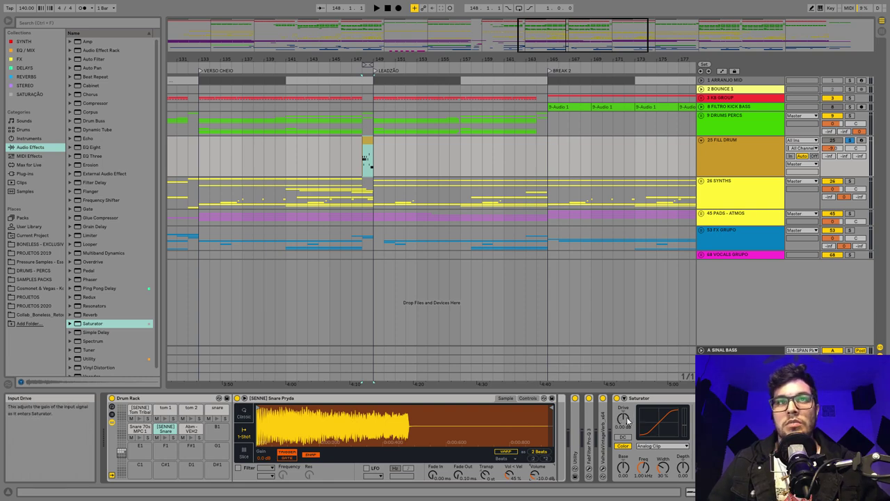
- Loop the fill and set Saturator to 10.3 dB drive, Soft Clip on and -10.3 dB output, then bypass it to compare levels
key(space)
key(ctrl+l)
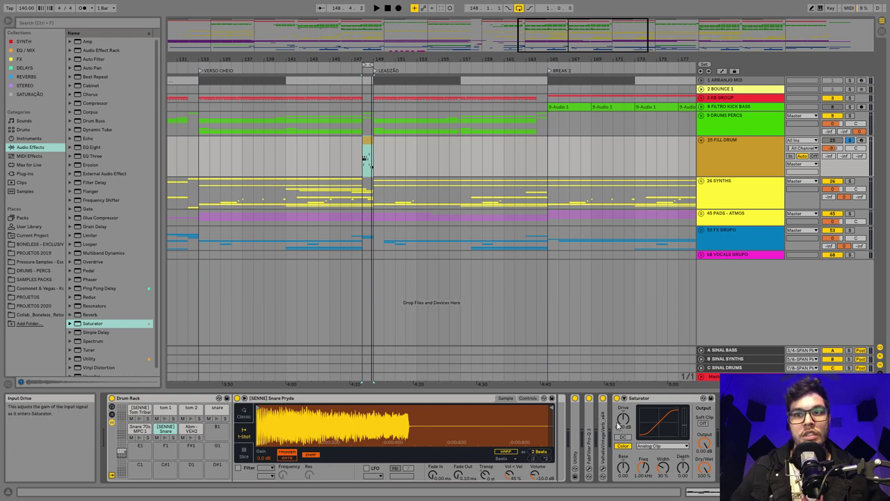
key(Tab)
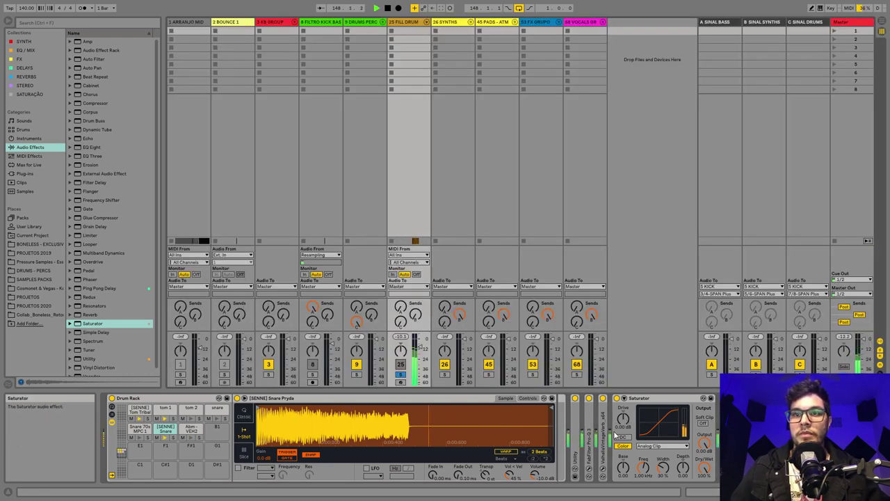
key(space)
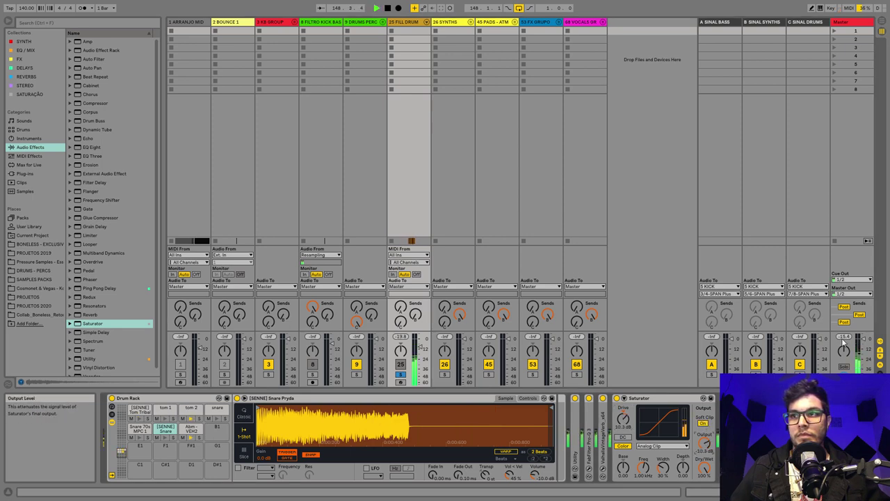
click(617, 399)
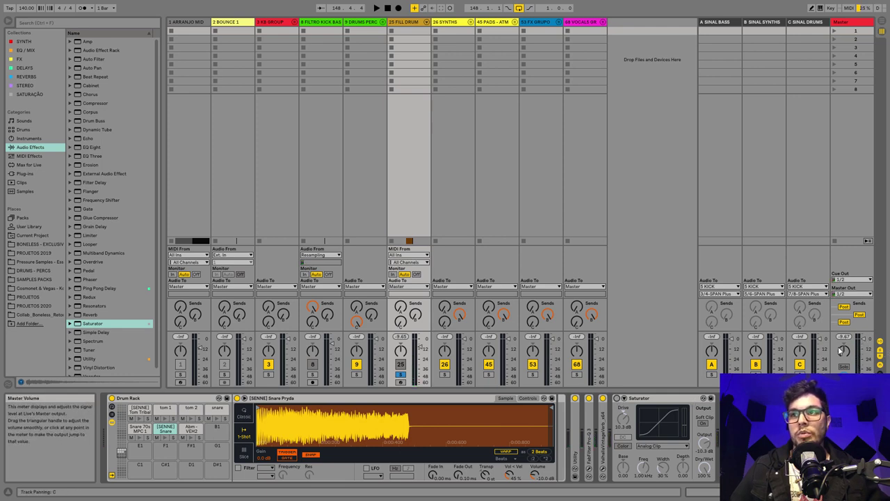
- Reactivate the Saturator, set its Drive to 10 dB, and collapse the Drum Rack
click(617, 399)
key(space)
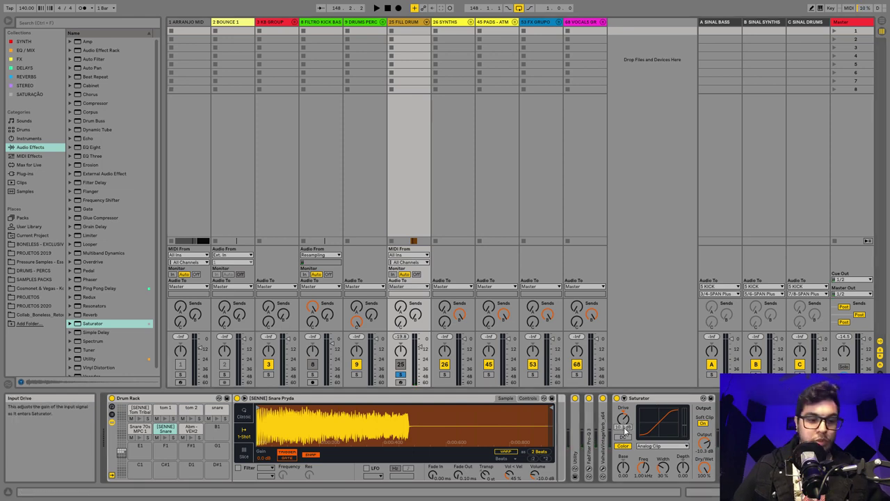
key(space)
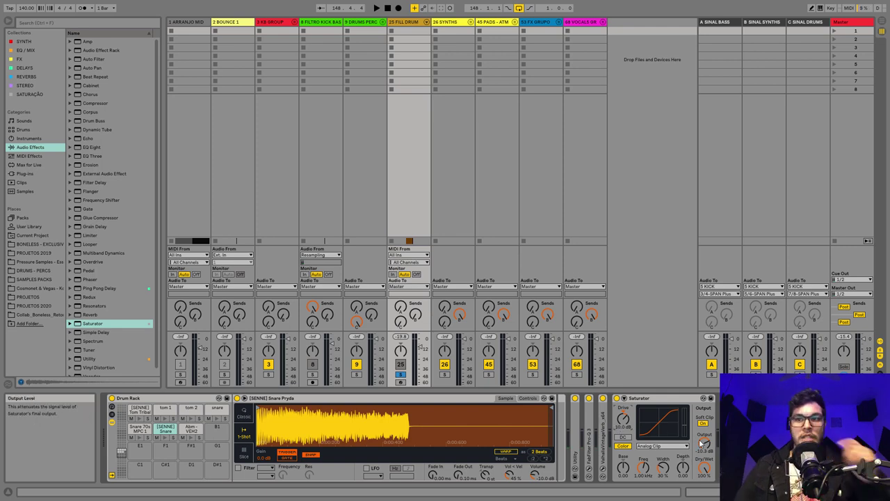
double_click(312, 400)
double_click(148, 401)
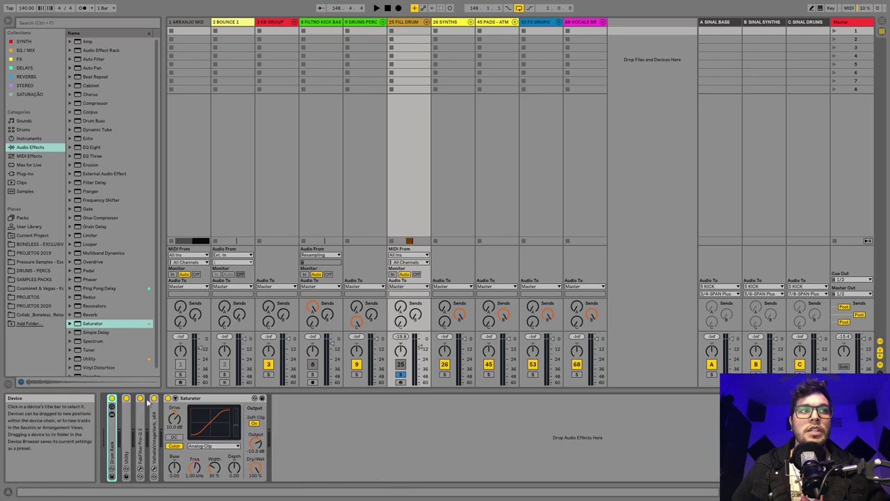
- Set the Saturator's Drive to 8 dB and its Output to -6.86 dB, bypassing it briefly during playback to match levels
key(Tab)
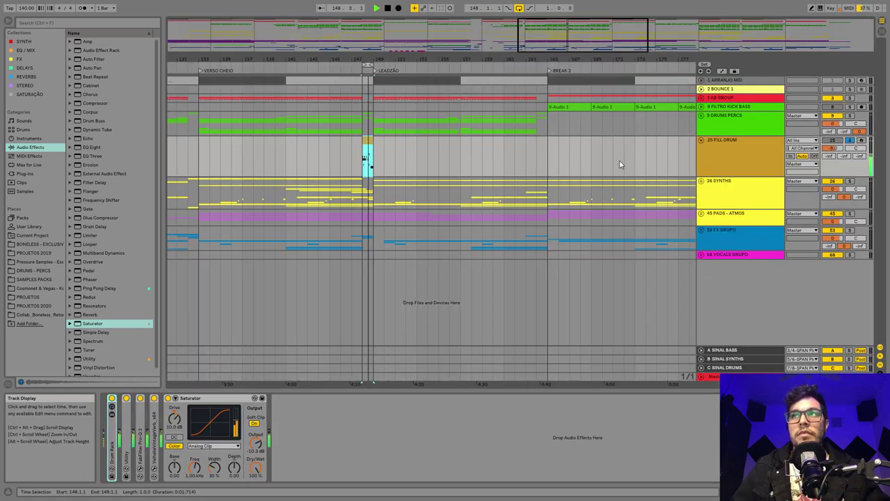
key(space)
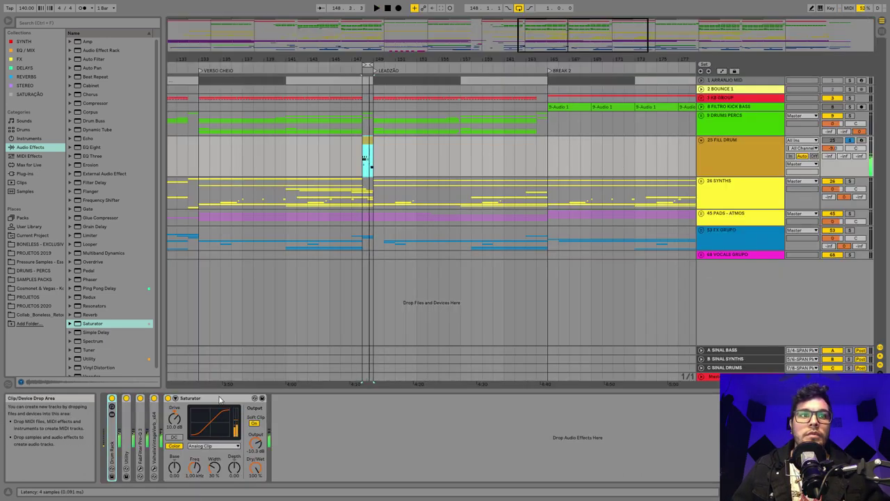
click(174, 427)
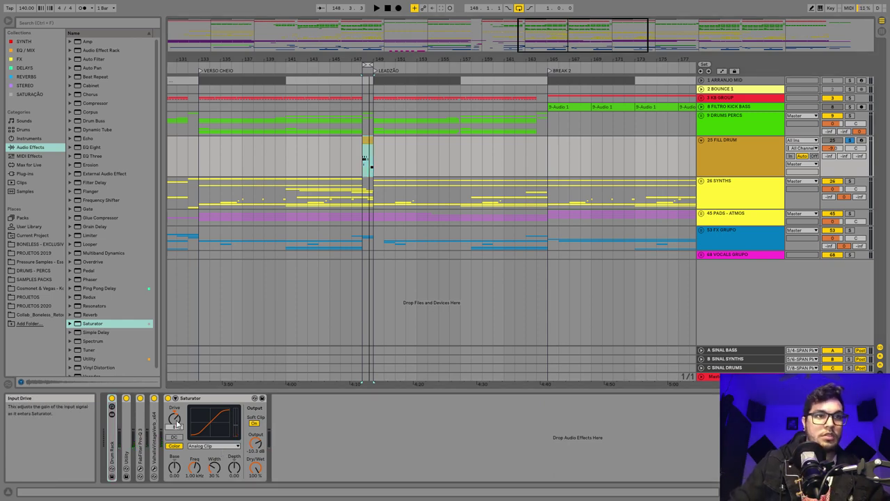
key(Tab)
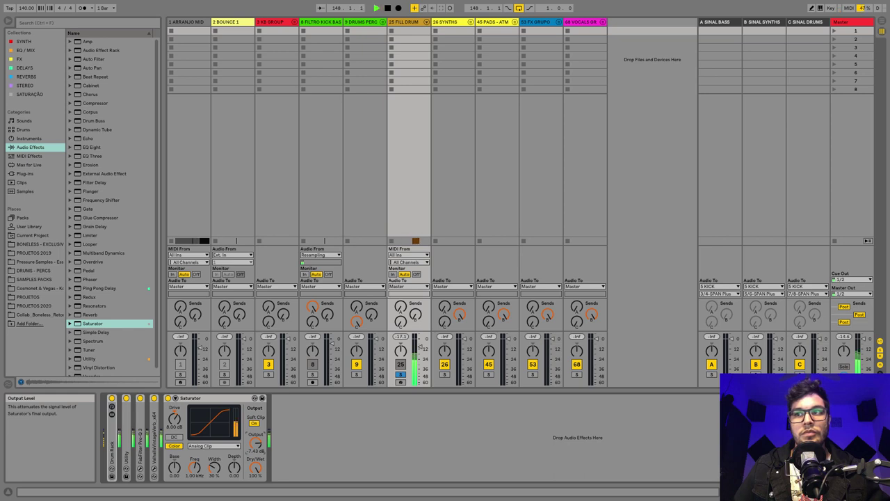
click(167, 399)
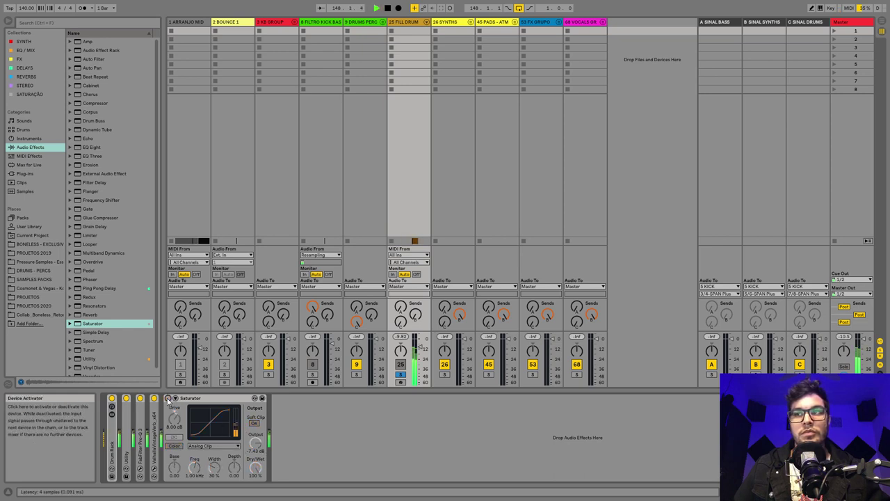
click(168, 398)
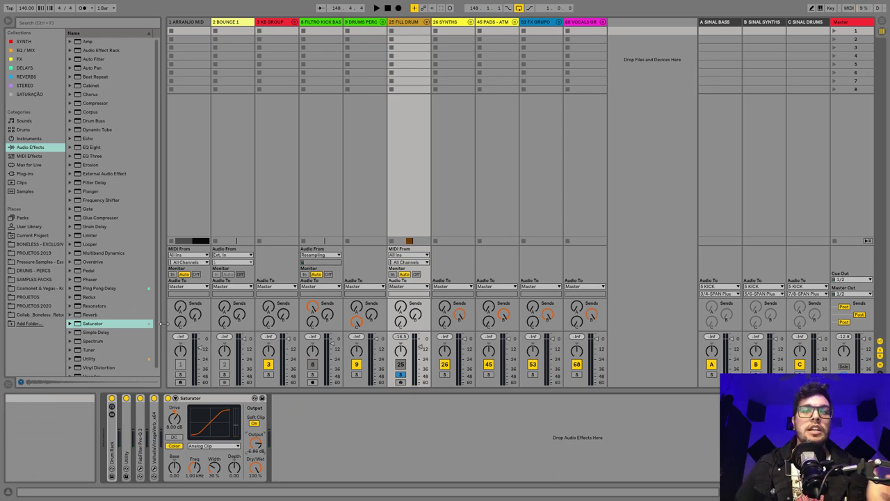
- Add a Vocoder after the Saturator on FILL DRUM and audition the fill through it
click(120, 323)
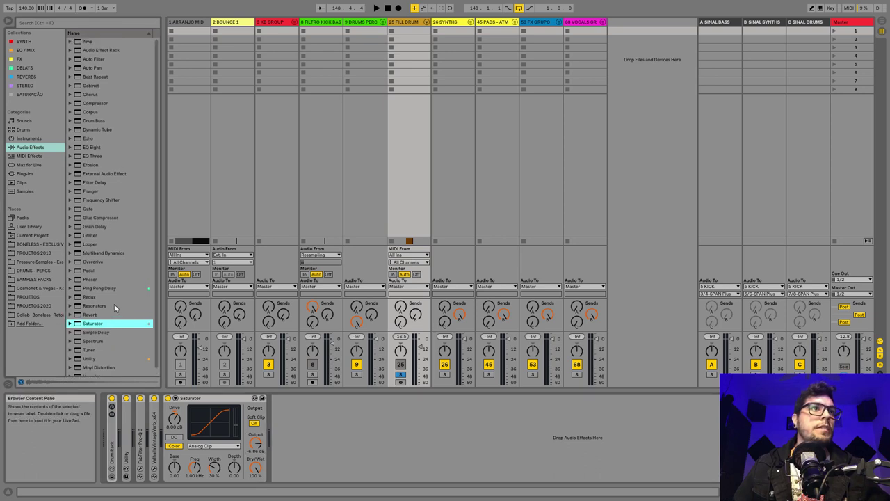
scroll(111, 304, down, 1)
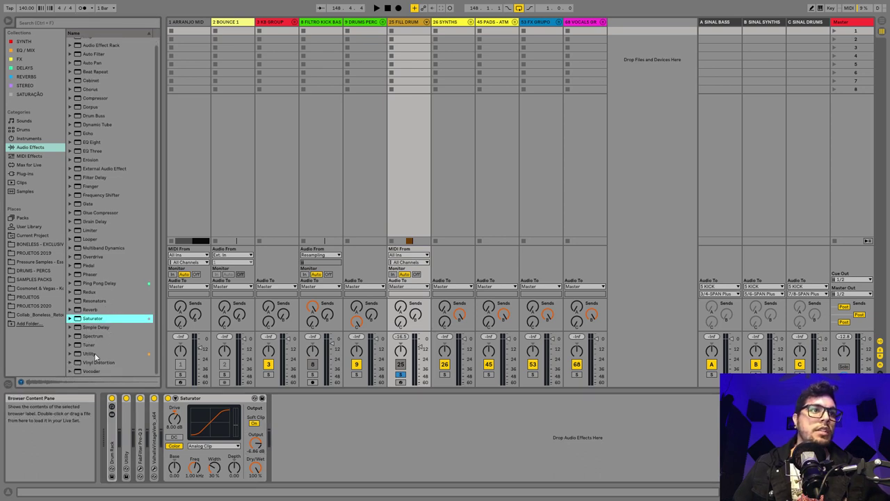
drag(89, 371, 320, 431)
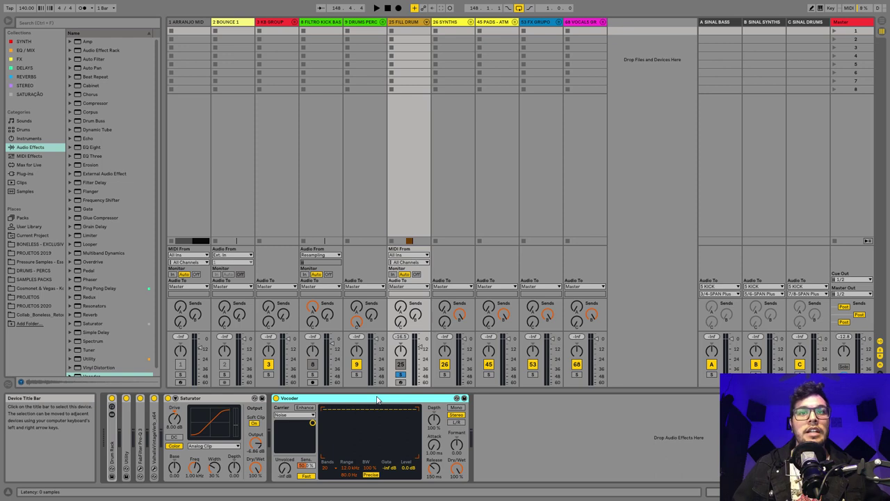
key(space)
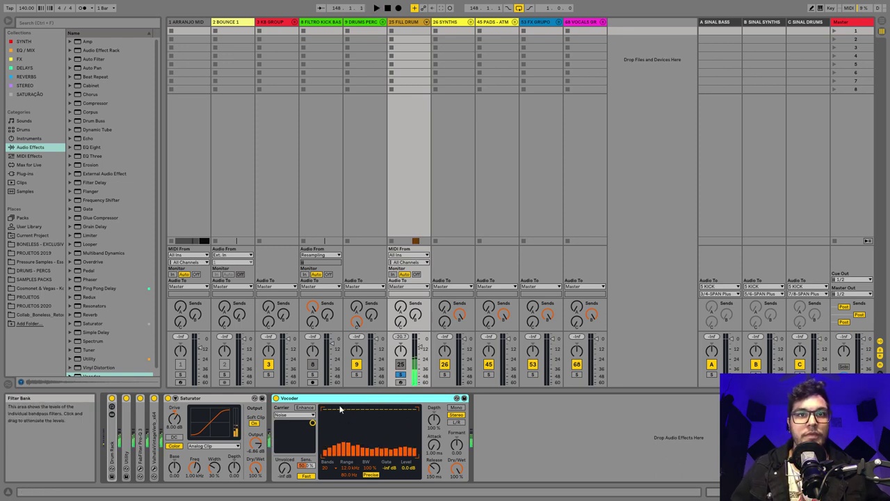
key(space)
- Set the Vocoder's Dry/Wet to 31% while the fill plays, compare it bypassed, and collapse the Saturator and Vocoder
key(Tab)
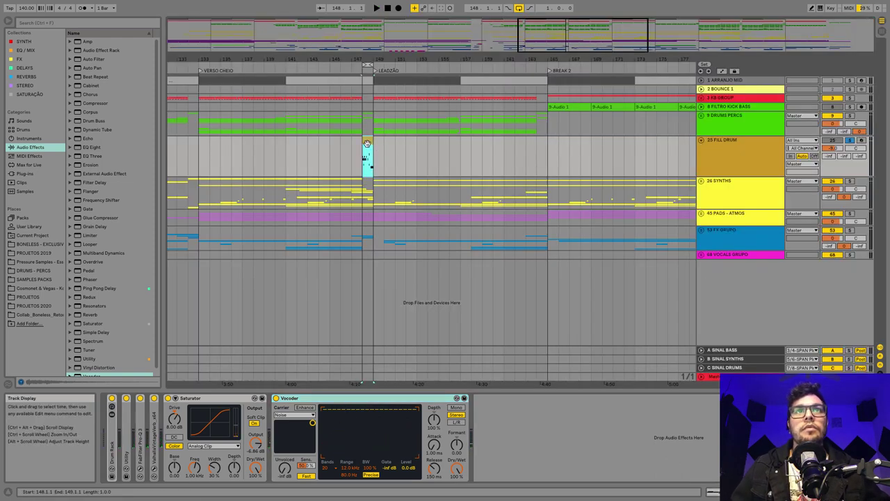
key(space)
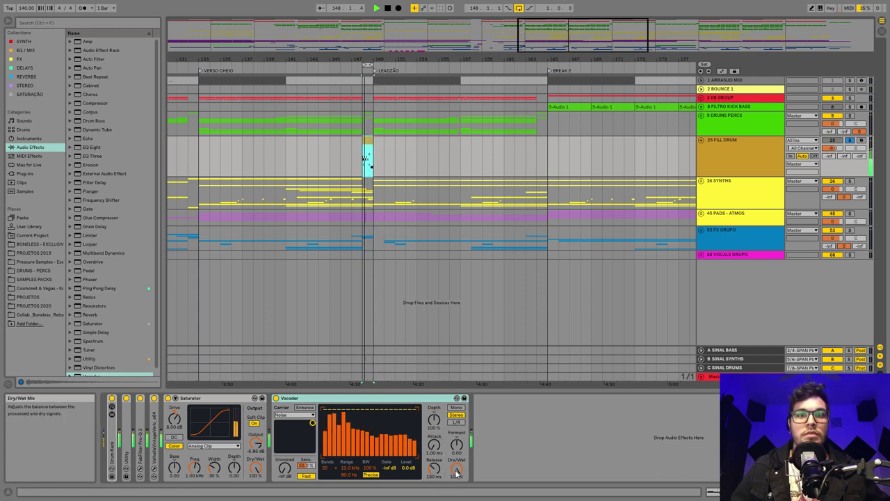
drag(456, 468, 457, 487)
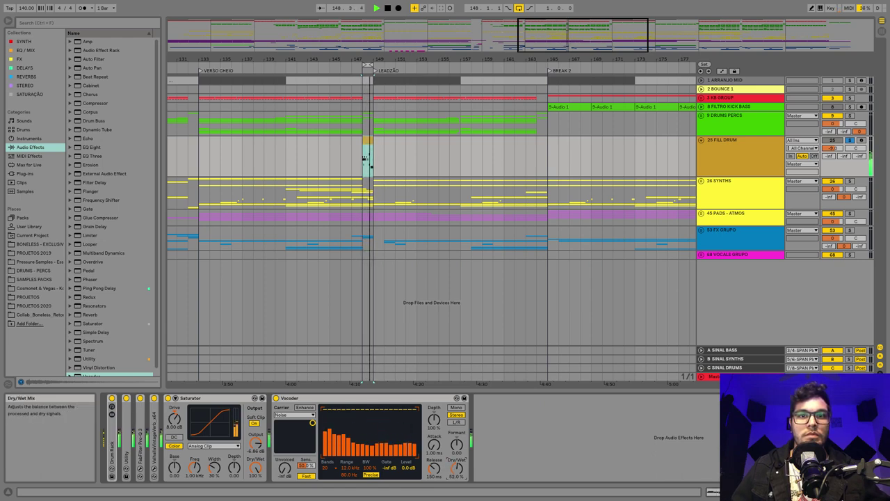
drag(457, 468, 457, 476)
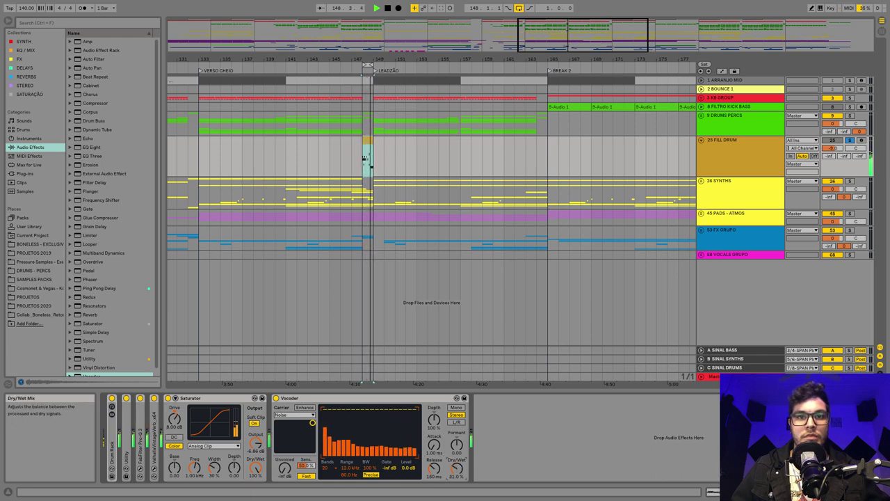
click(276, 398)
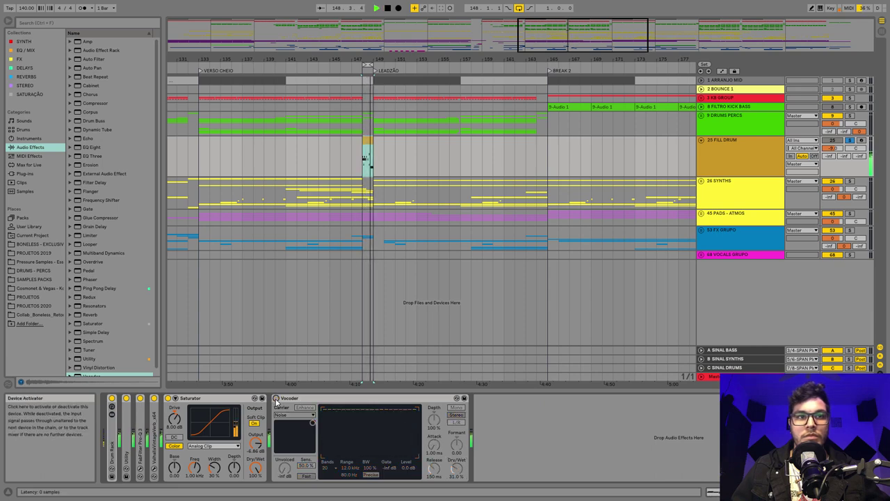
click(276, 399)
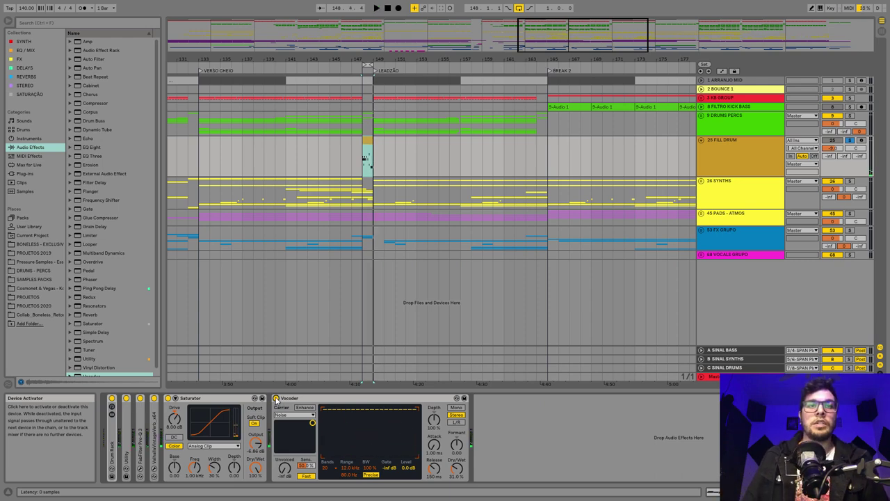
double_click(221, 402)
double_click(230, 397)
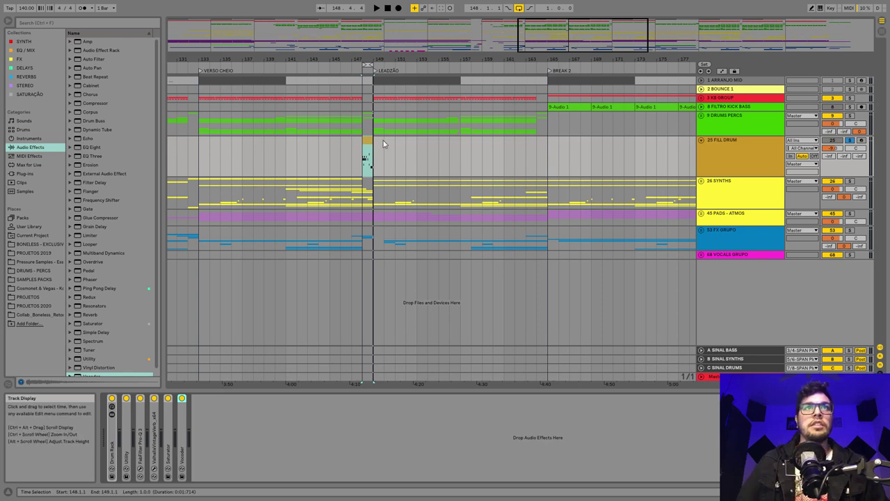
- Unsolo FILL DRUM, set its volume to -7.0 dB, and play the arrangement from a few bars before the fill
drag(364, 60, 448, 79)
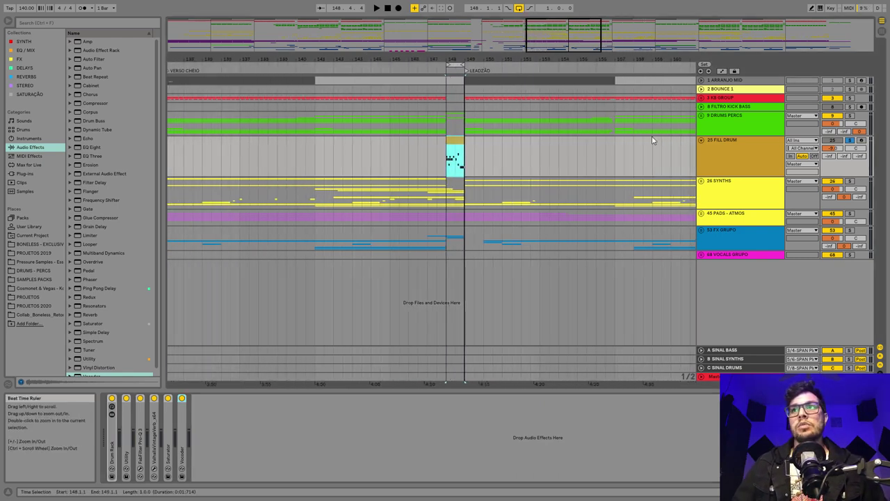
key(space)
click(381, 161)
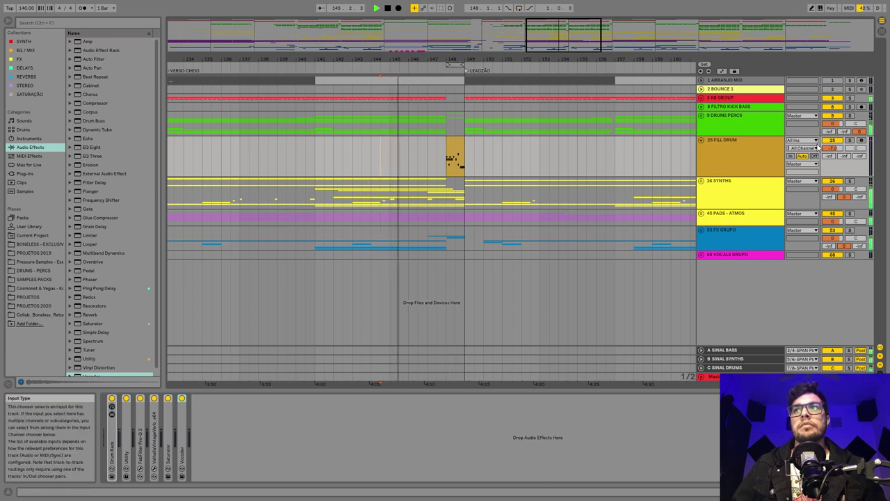
click(751, 167)
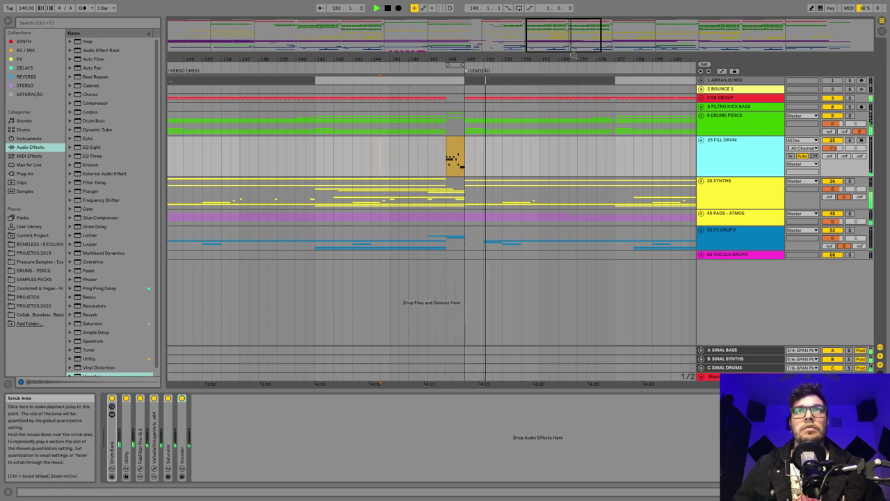
- Copy bars 147 to 149 of FILL DRUM to bar 115, ending at the DROP 1 marker, and play the transition
drag(573, 59, 366, 27)
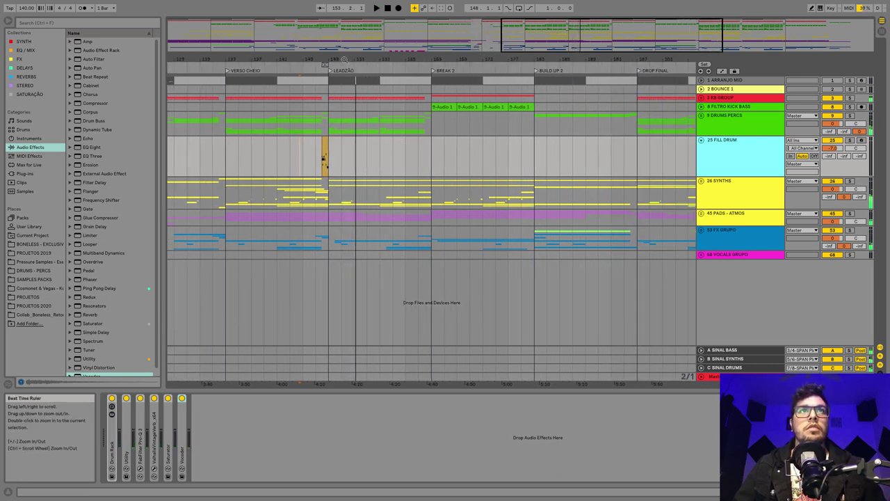
drag(344, 60, 518, 55)
drag(501, 164, 490, 162)
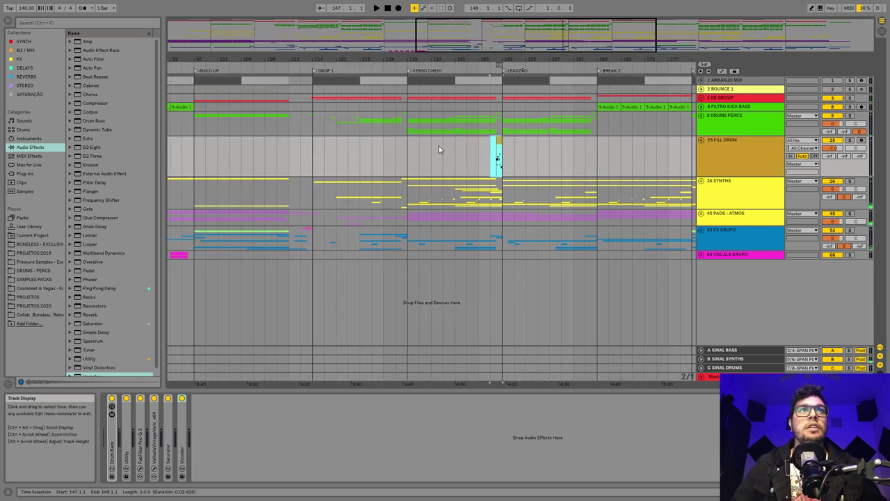
drag(313, 60, 613, 65)
drag(365, 59, 408, 160)
click(341, 156)
key(ctrl+v)
key(space)
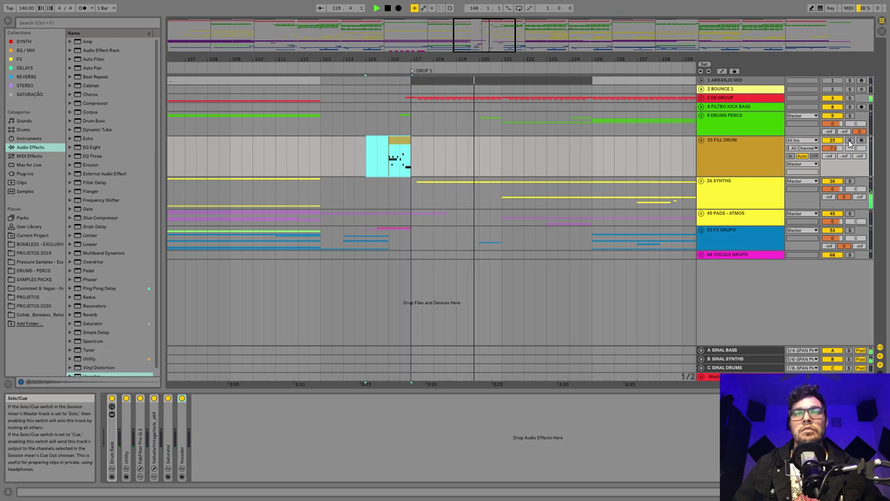
key(space)
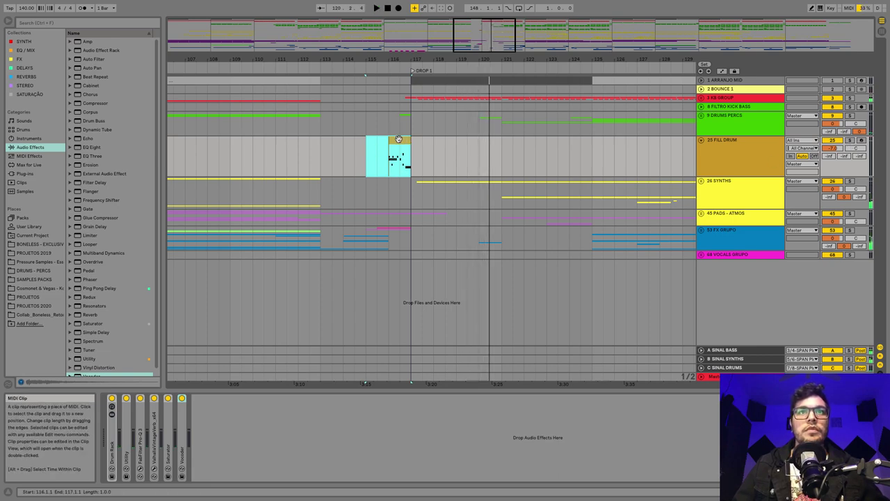
- Open the pasted fill clip at bar 116, solo FILL DRUM with DRUMS PERCS and KB GROUP, and play it
double_click(401, 141)
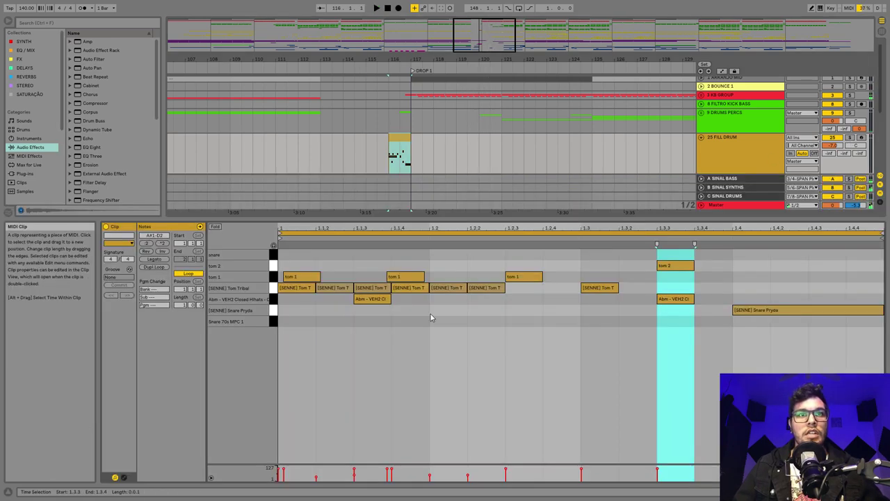
click(847, 141)
click(849, 138)
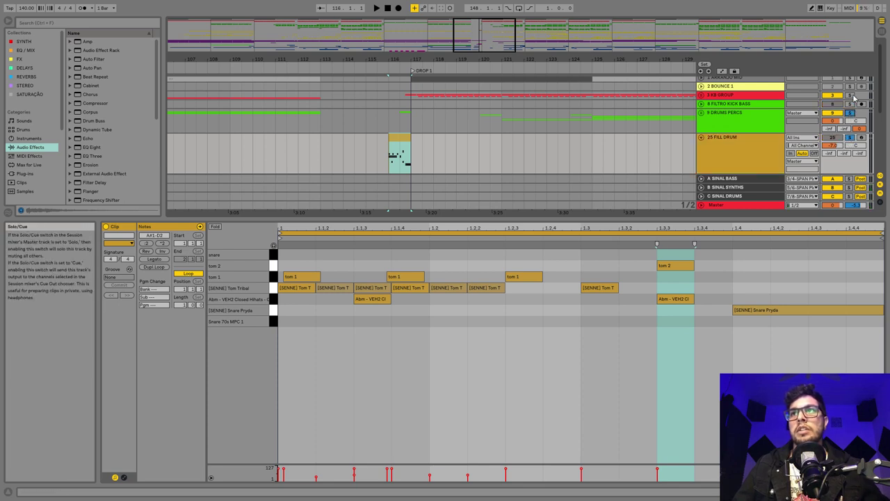
key(space)
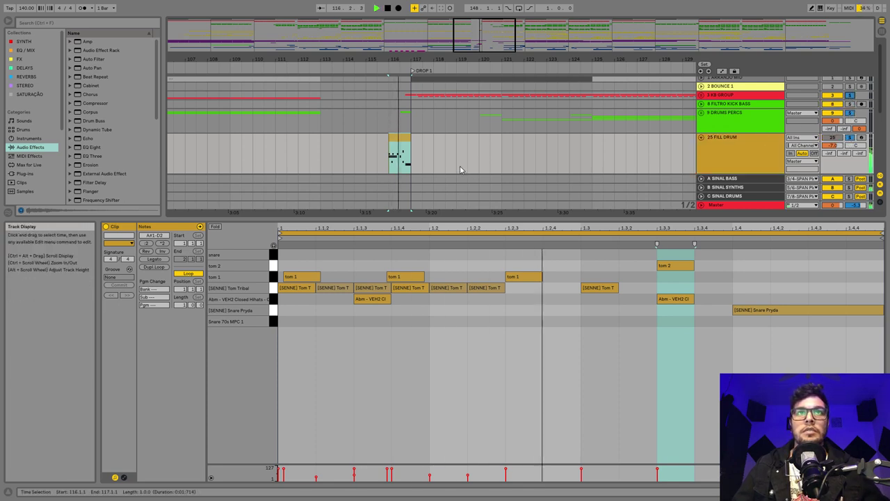
key(space)
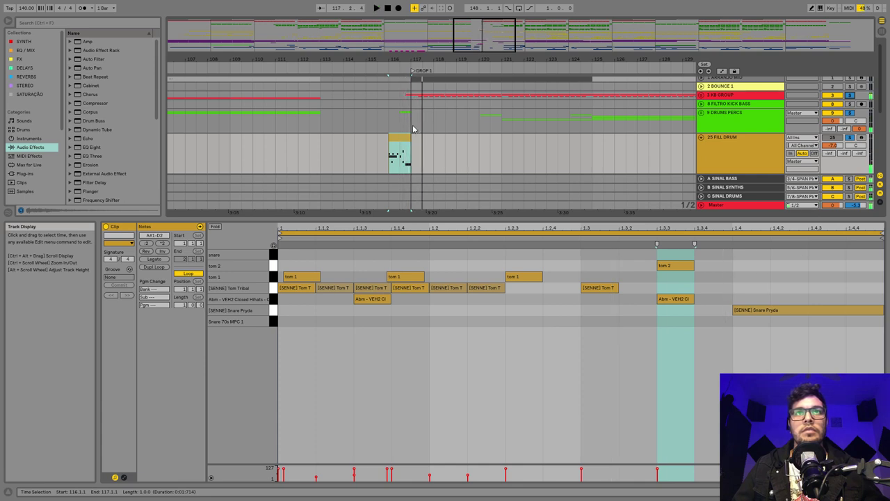
- Expand the DRUMS PERCS group, mute the DRUMS - CINEMATIC KIT track, and replay the pasted fill from bar 116
click(701, 113)
scroll(514, 128, down, 2)
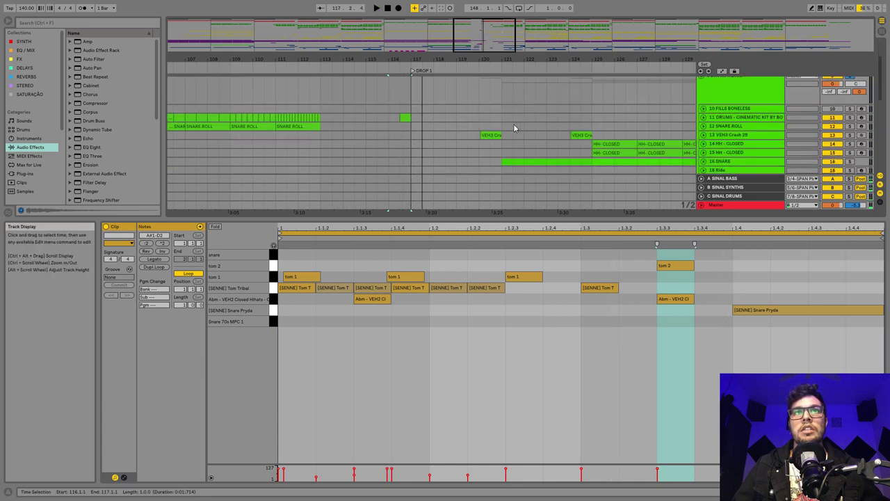
click(403, 117)
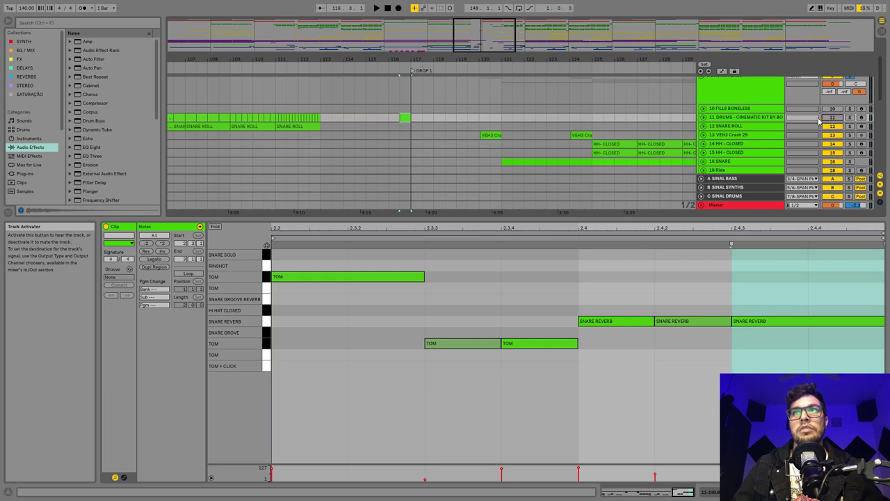
double_click(773, 118)
click(740, 252)
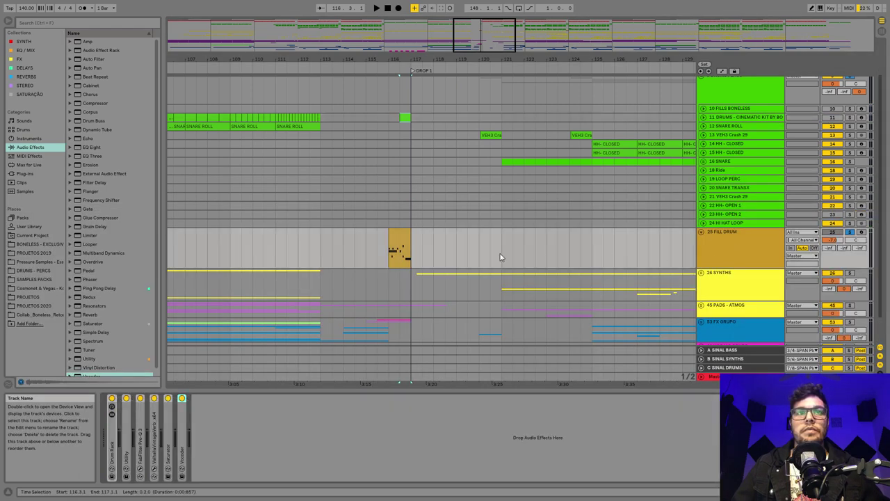
click(399, 242)
key(space)
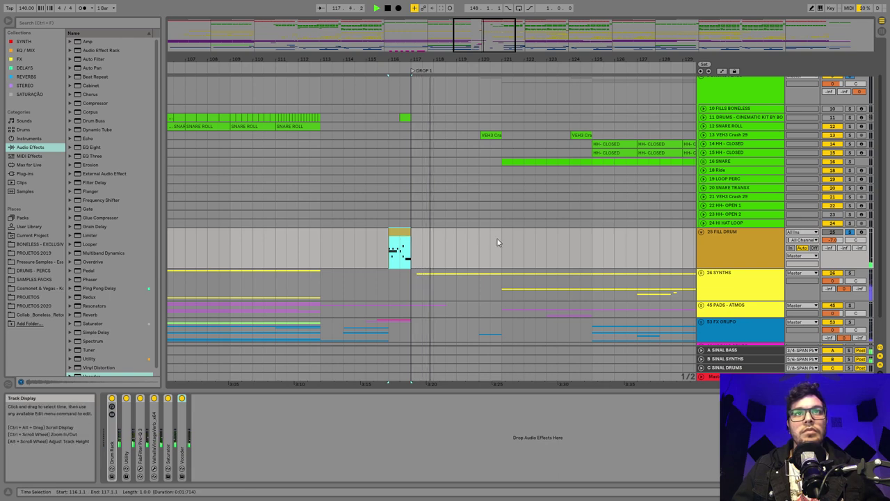
- Delete the [SENNE] Tom Tribal notes at 1.1.2, 1.1.3 and 1.2.1 from the fill clip at bar 116 and play the clip
double_click(398, 235)
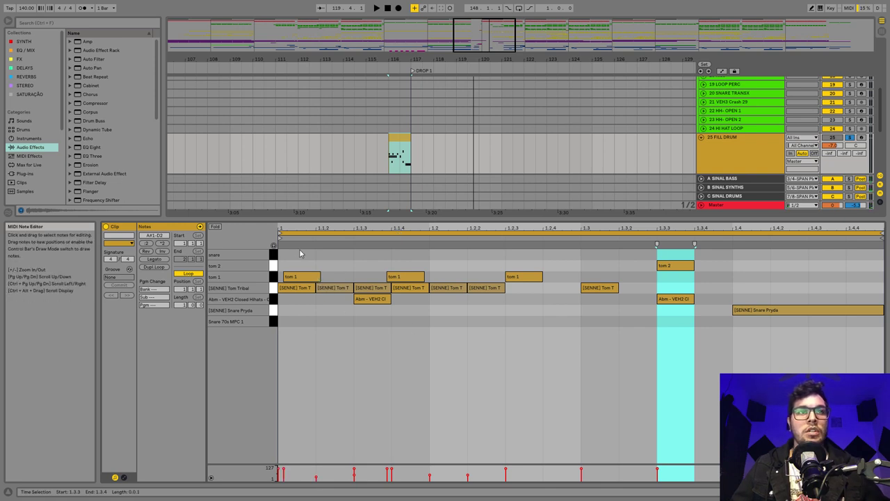
double_click(340, 290)
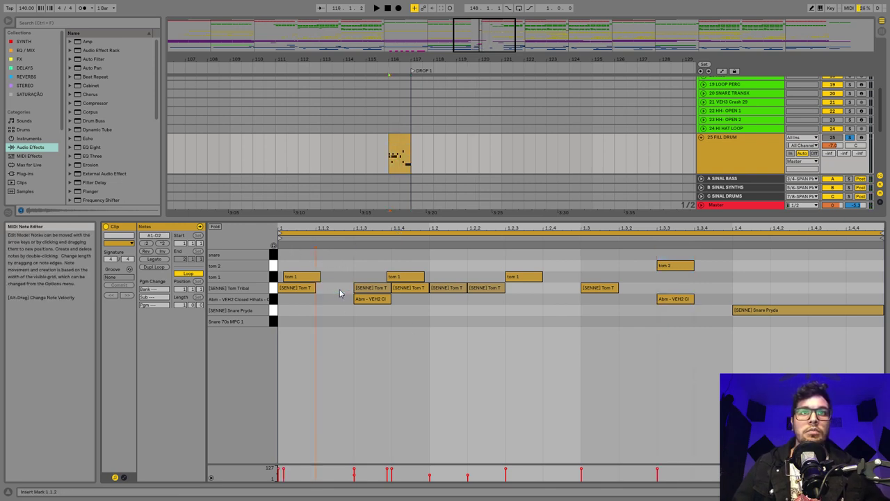
double_click(383, 289)
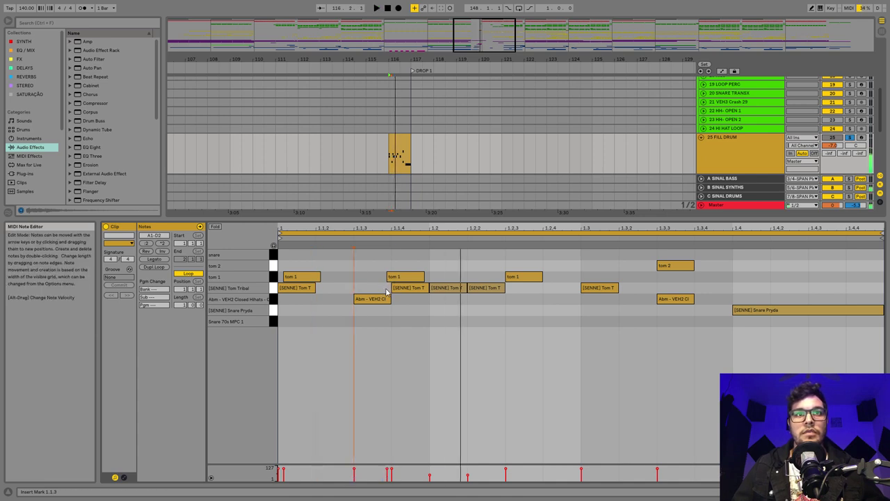
click(419, 288)
double_click(449, 288)
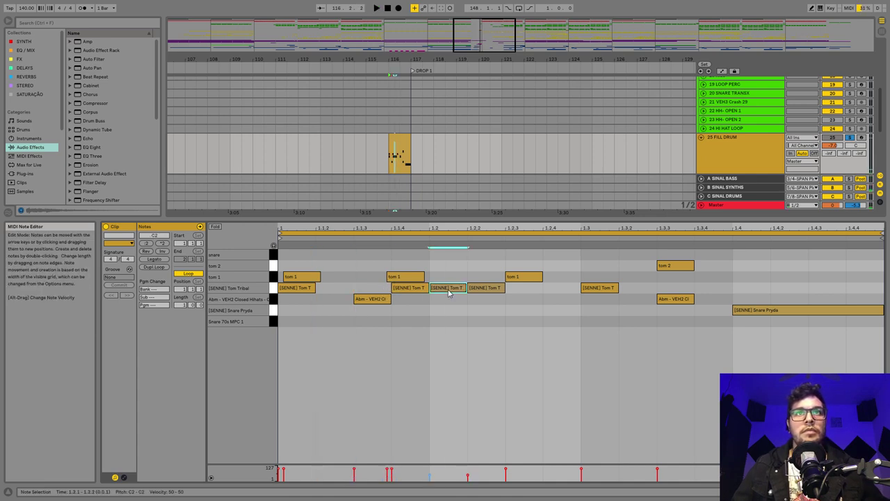
key(space)
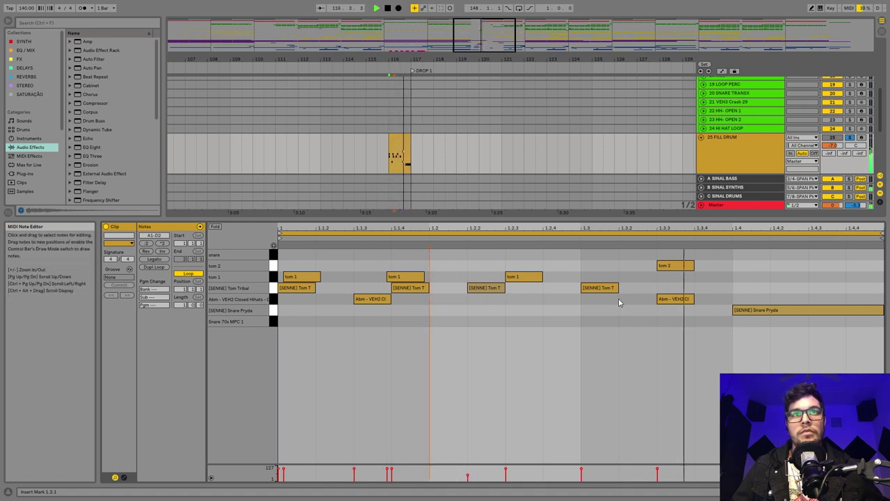
key(space)
- Copy the first two beats of the bar 116 fill to 115.1, repeat them up to 116.3, and play the extended fill
drag(399, 156, 372, 145)
key(ctrl+d)
key(ctrl+d)
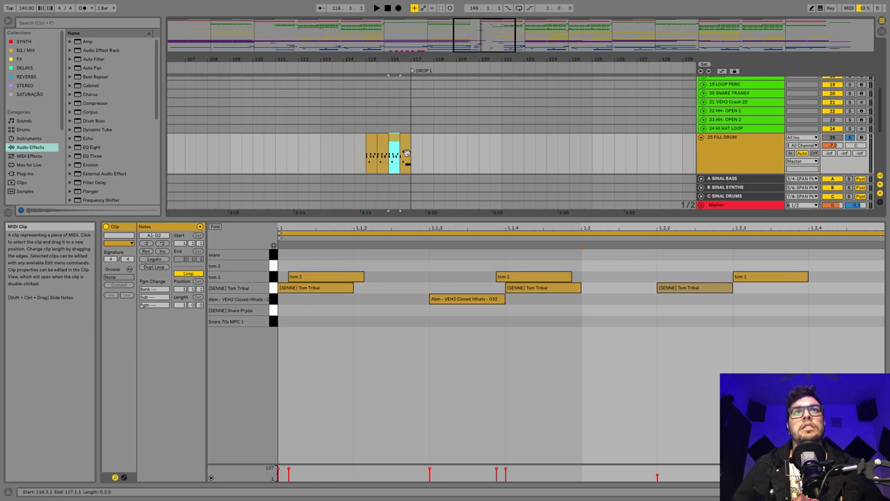
click(370, 152)
key(space)
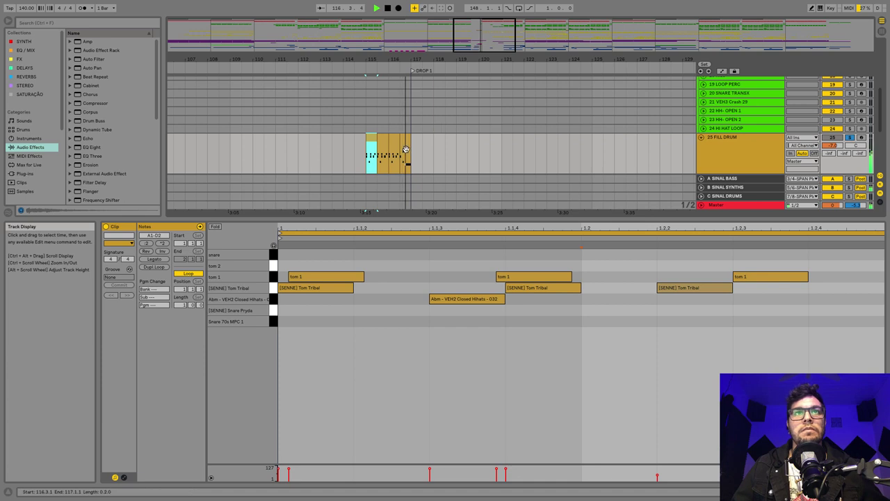
key(space)
- Place a tom 2 note at the end of the fill clip starting at 115.3 and replay the fill from bar 115
shift+click(383, 144)
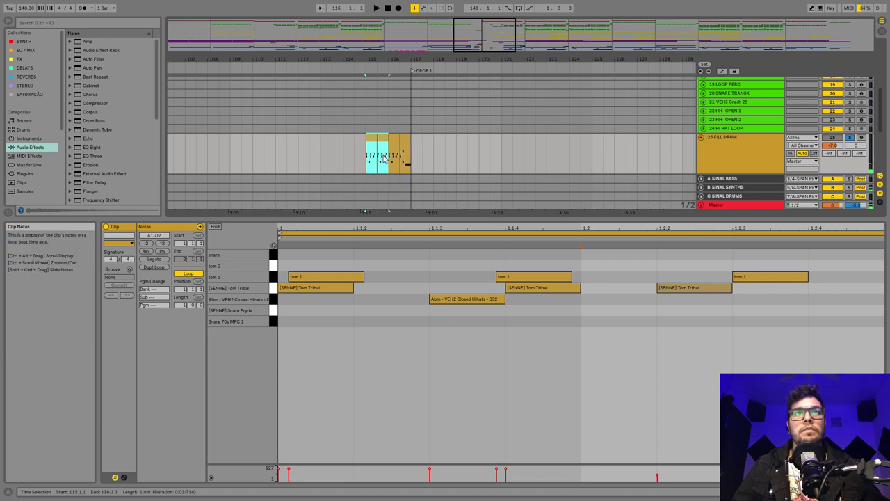
key(space)
key(space)
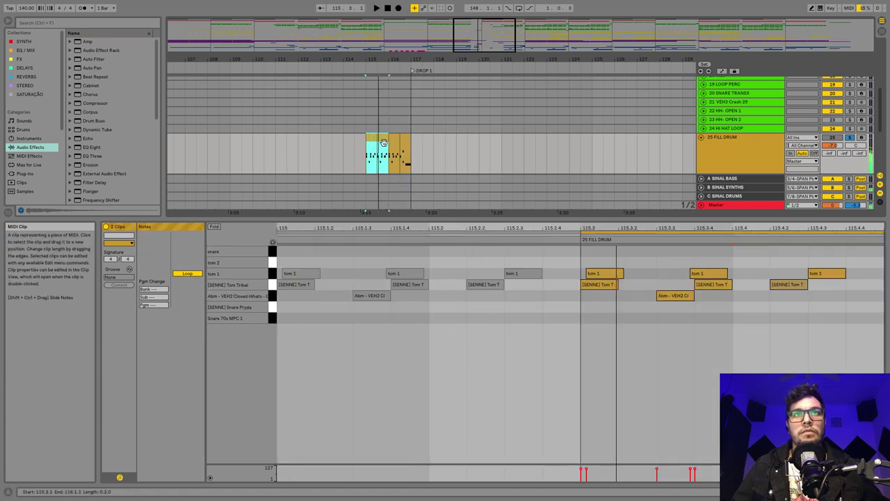
click(383, 140)
drag(753, 278, 834, 270)
click(370, 141)
key(space)
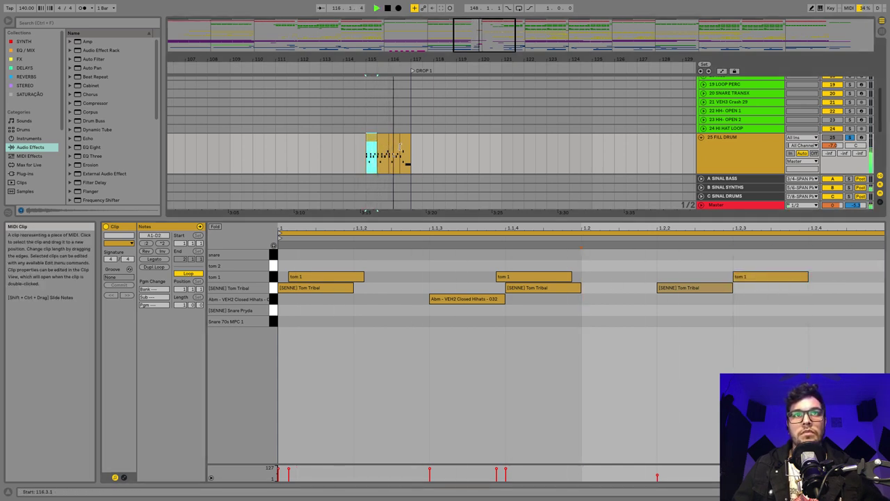
- Copy the [SENNE] Tom Tribal note to 1.3.2 and 1.3.4 in the last fill clip before DROP 1 and play it
click(407, 152)
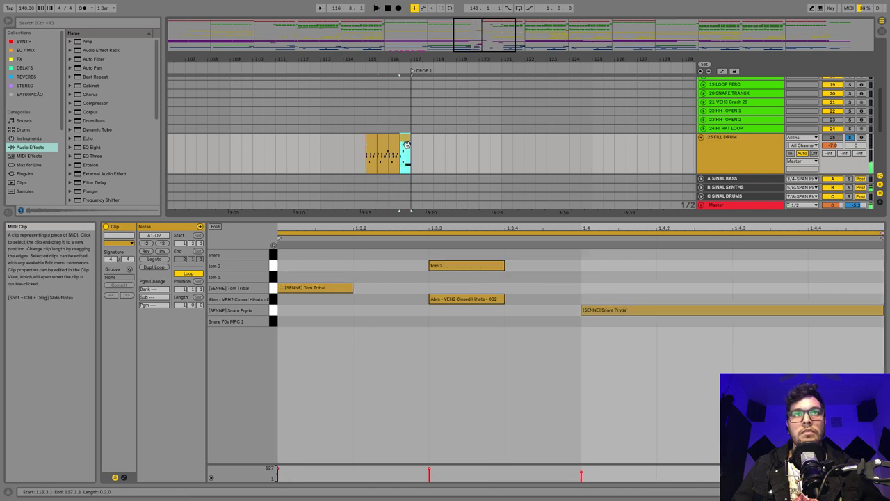
click(331, 286)
drag(331, 286, 407, 292)
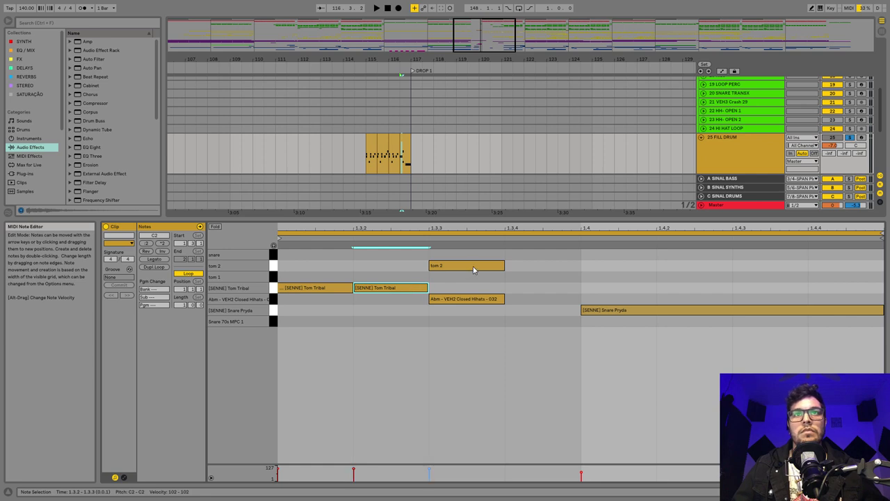
drag(473, 269, 563, 294)
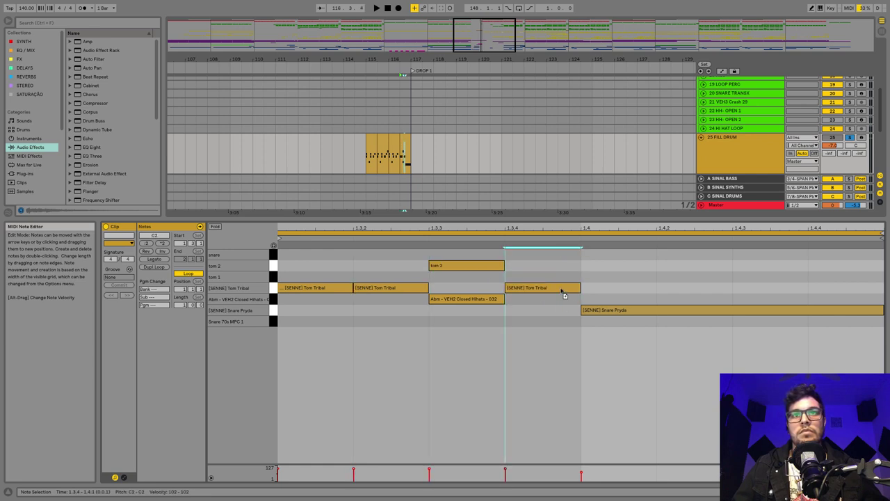
key(space)
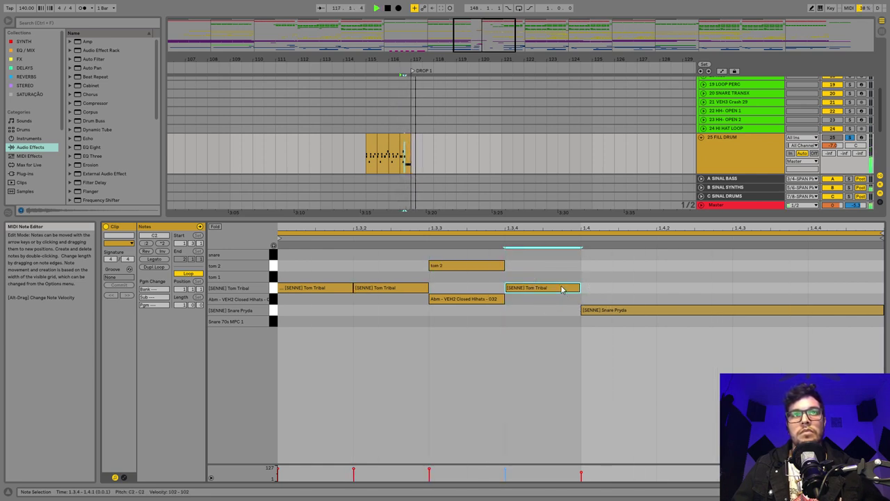
key(space)
- Add an Auto Filter after the Vocoder in the FILL DRUM device chain
double_click(712, 150)
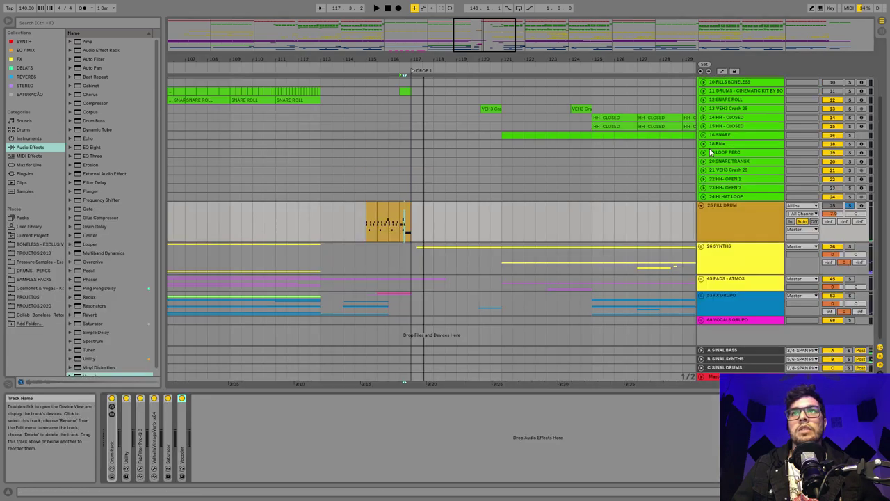
click(725, 222)
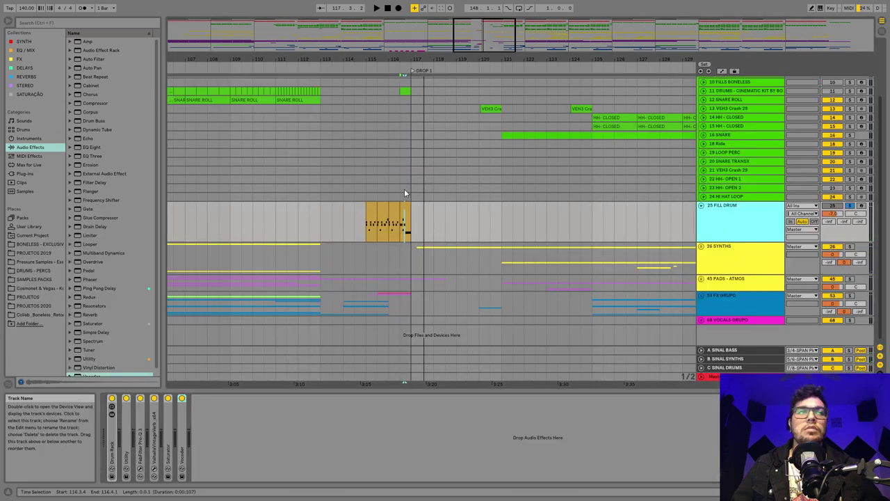
click(94, 59)
drag(94, 59, 386, 218)
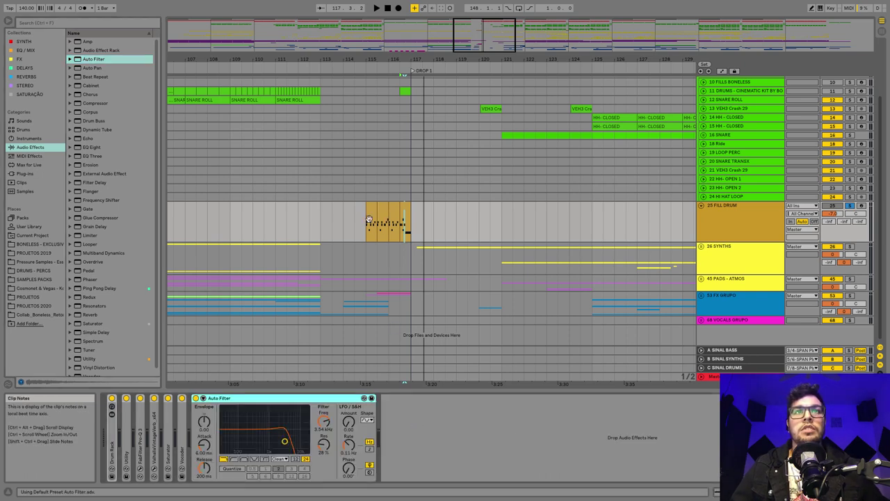
- Set the Auto Filter frequency to 19.9 kHz and automate it as a ramp rising to that value from bar 115 to 116.3
right_click(325, 423)
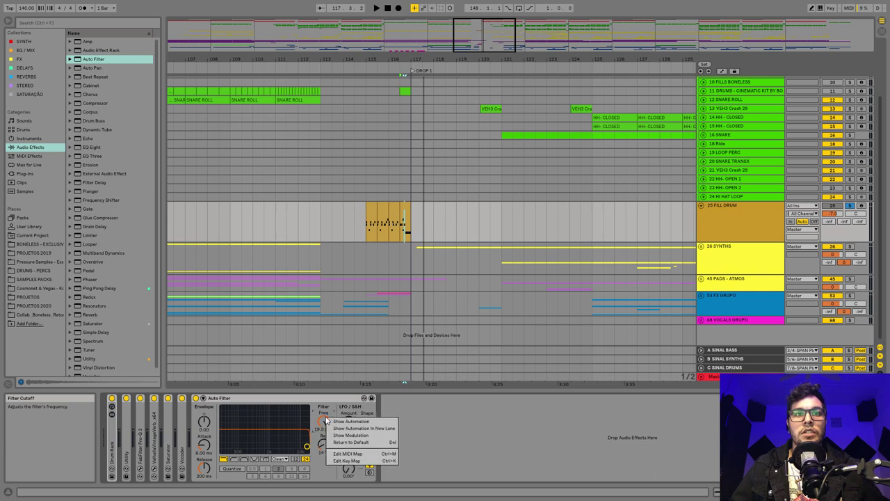
click(337, 422)
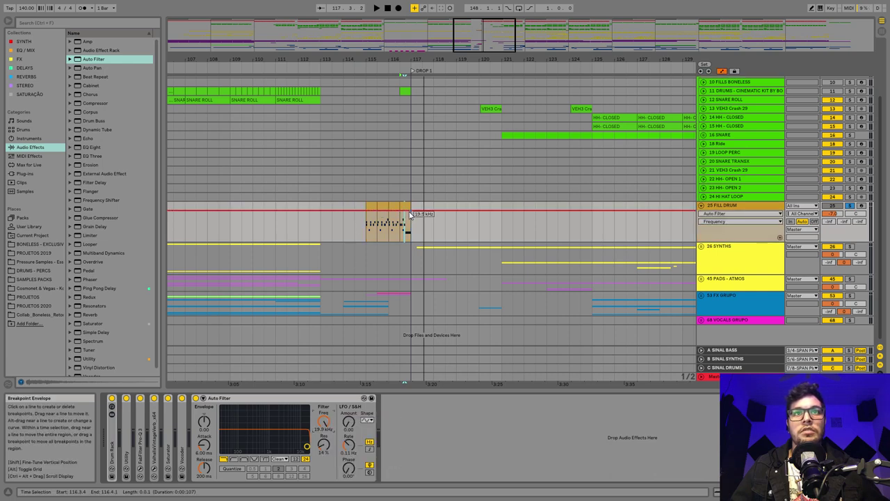
click(400, 210)
drag(394, 210, 367, 230)
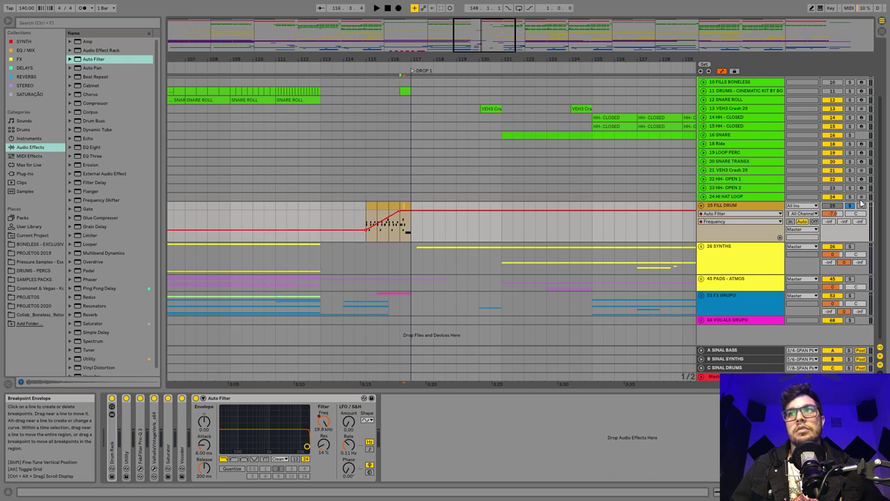
- Unsolo FILL DRUM and play the filtered fill into DROP 1 from 114.3 with the full mix
click(850, 206)
click(850, 206)
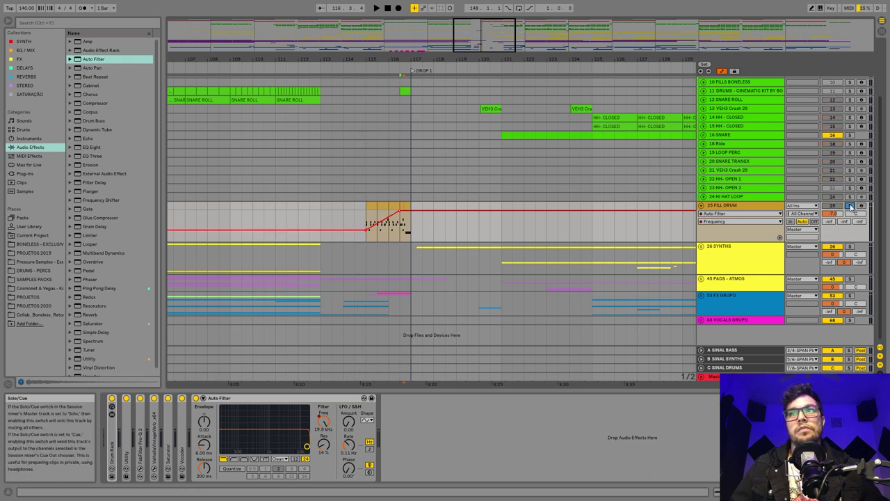
click(850, 207)
key(space)
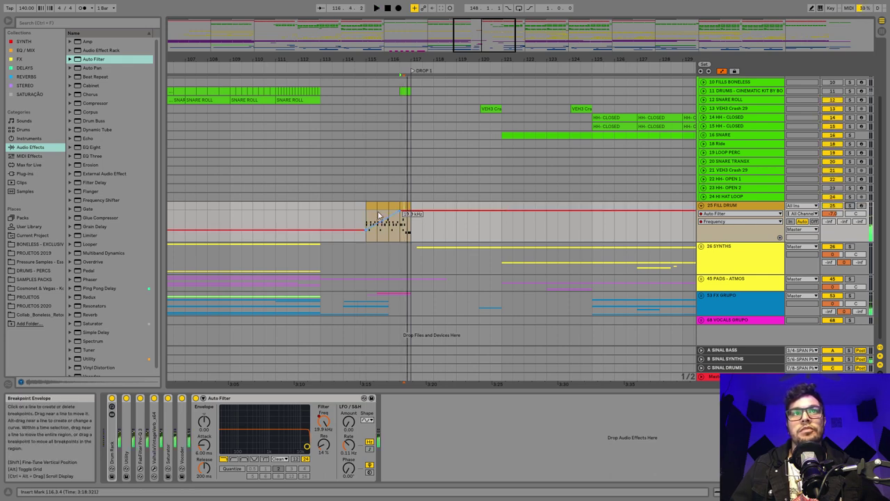
click(353, 213)
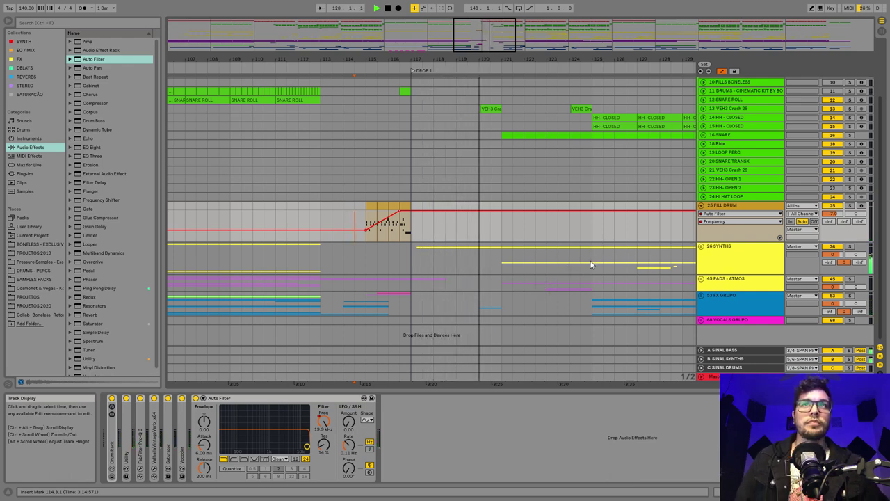
key(space)
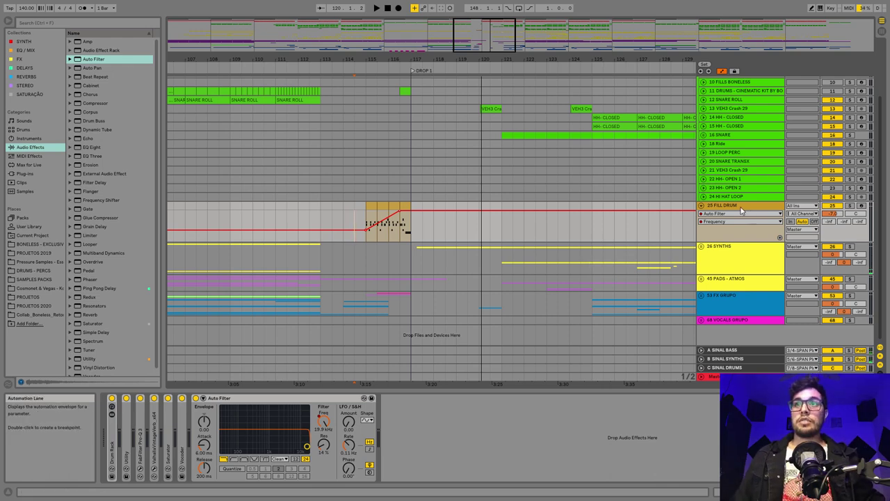
- Collapse the FILL DRUM track and show the arrangement from BUILD UP through BUILD UP 2
click(702, 205)
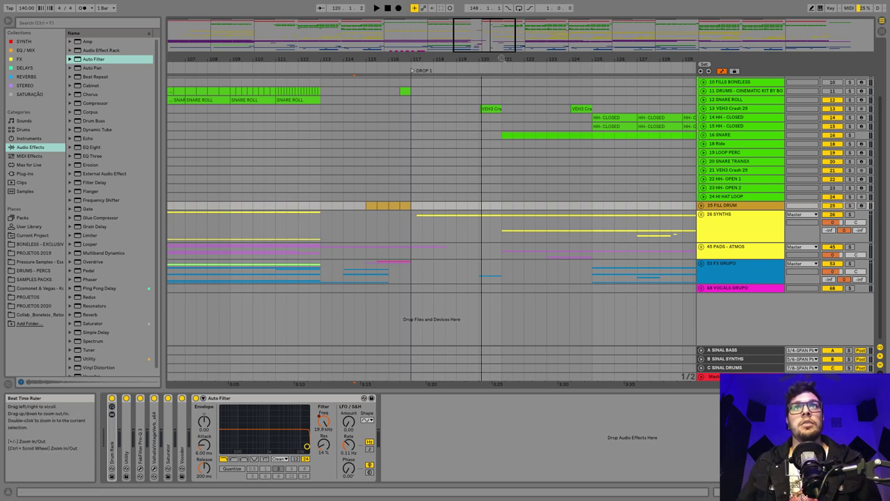
drag(445, 59, 339, 7)
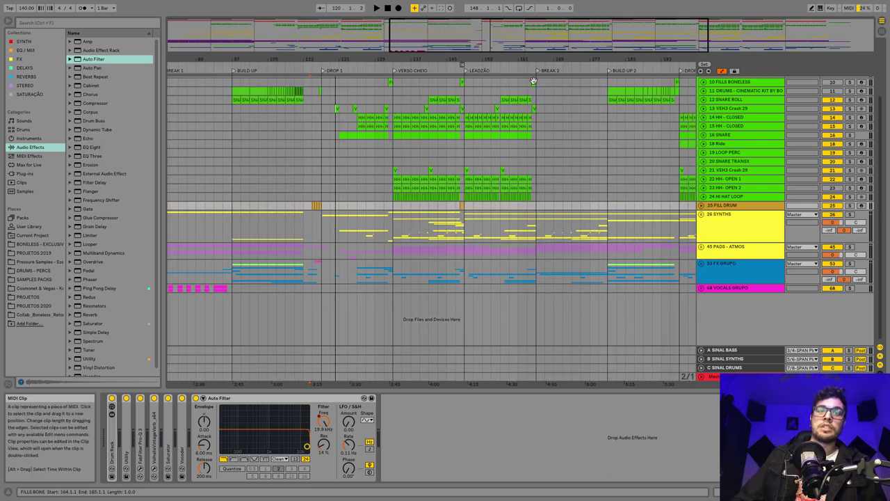